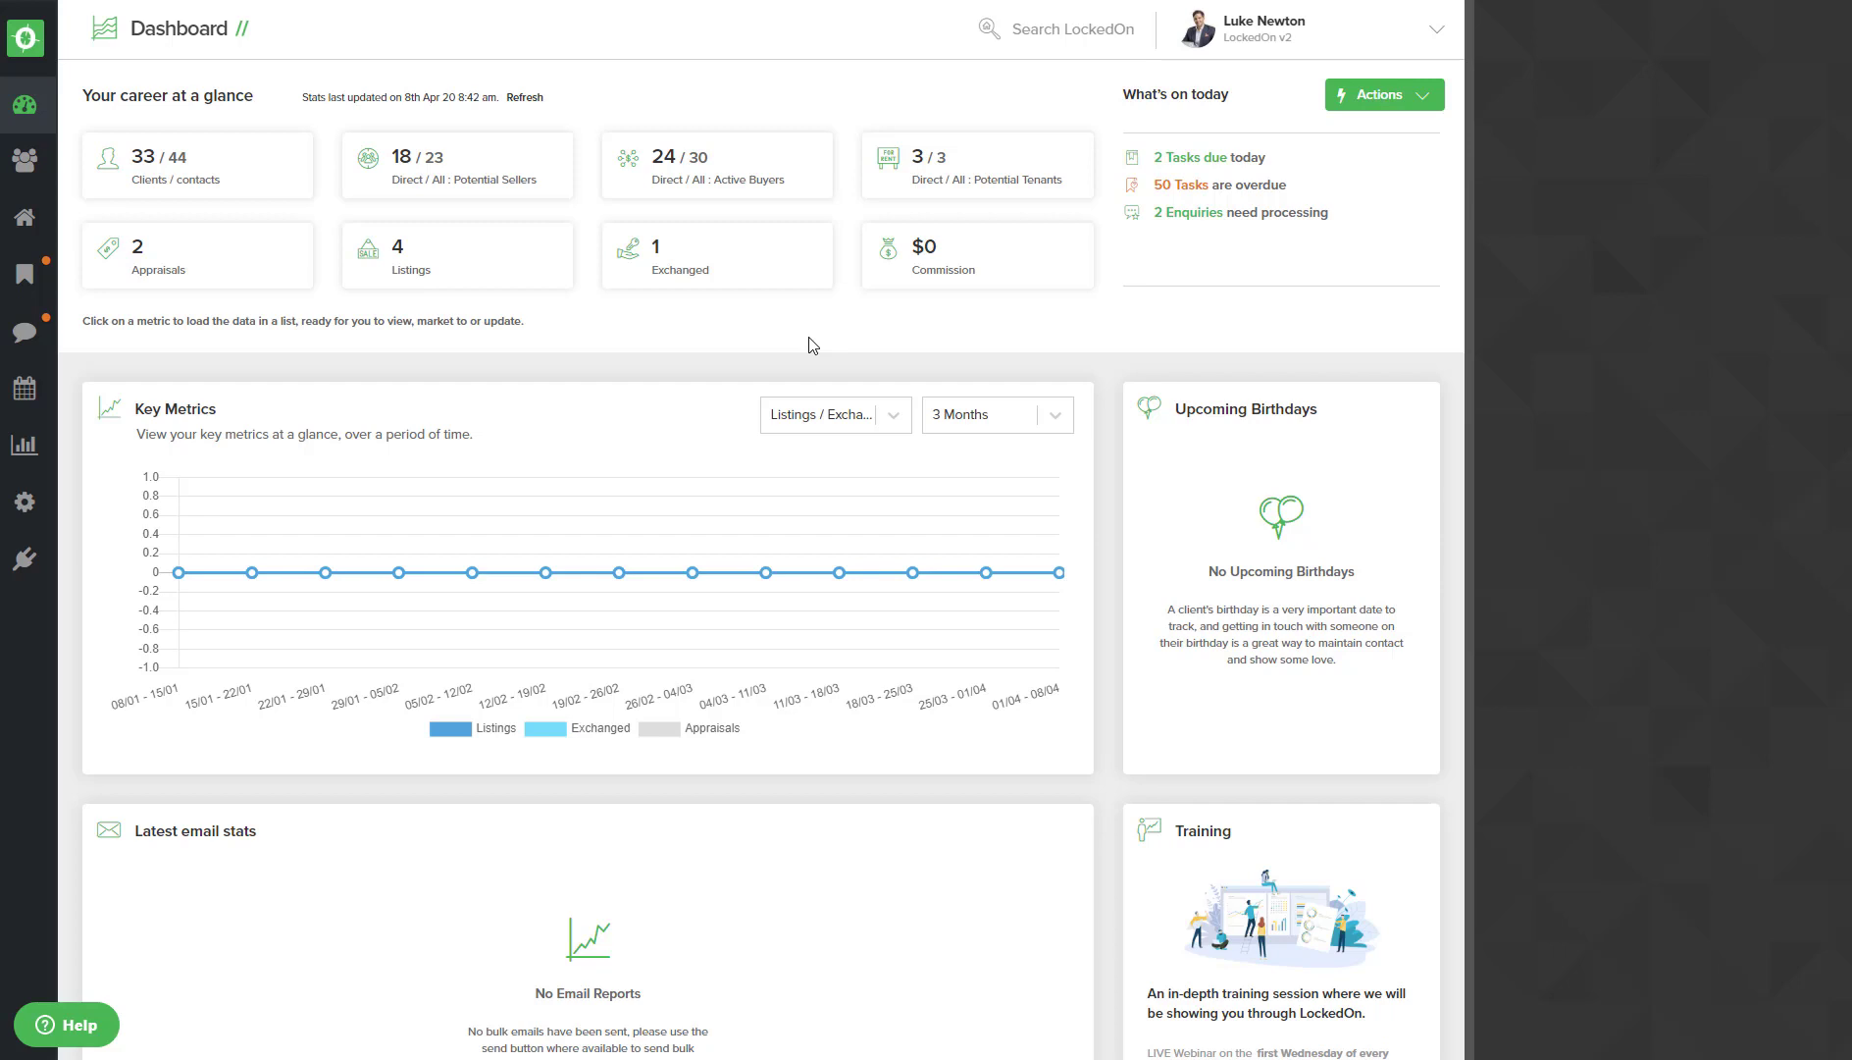
Filter the Clients list by the VIP tag, narrowing it to 8 clients
{"action": "left_click", "coordinate": [25, 160]}
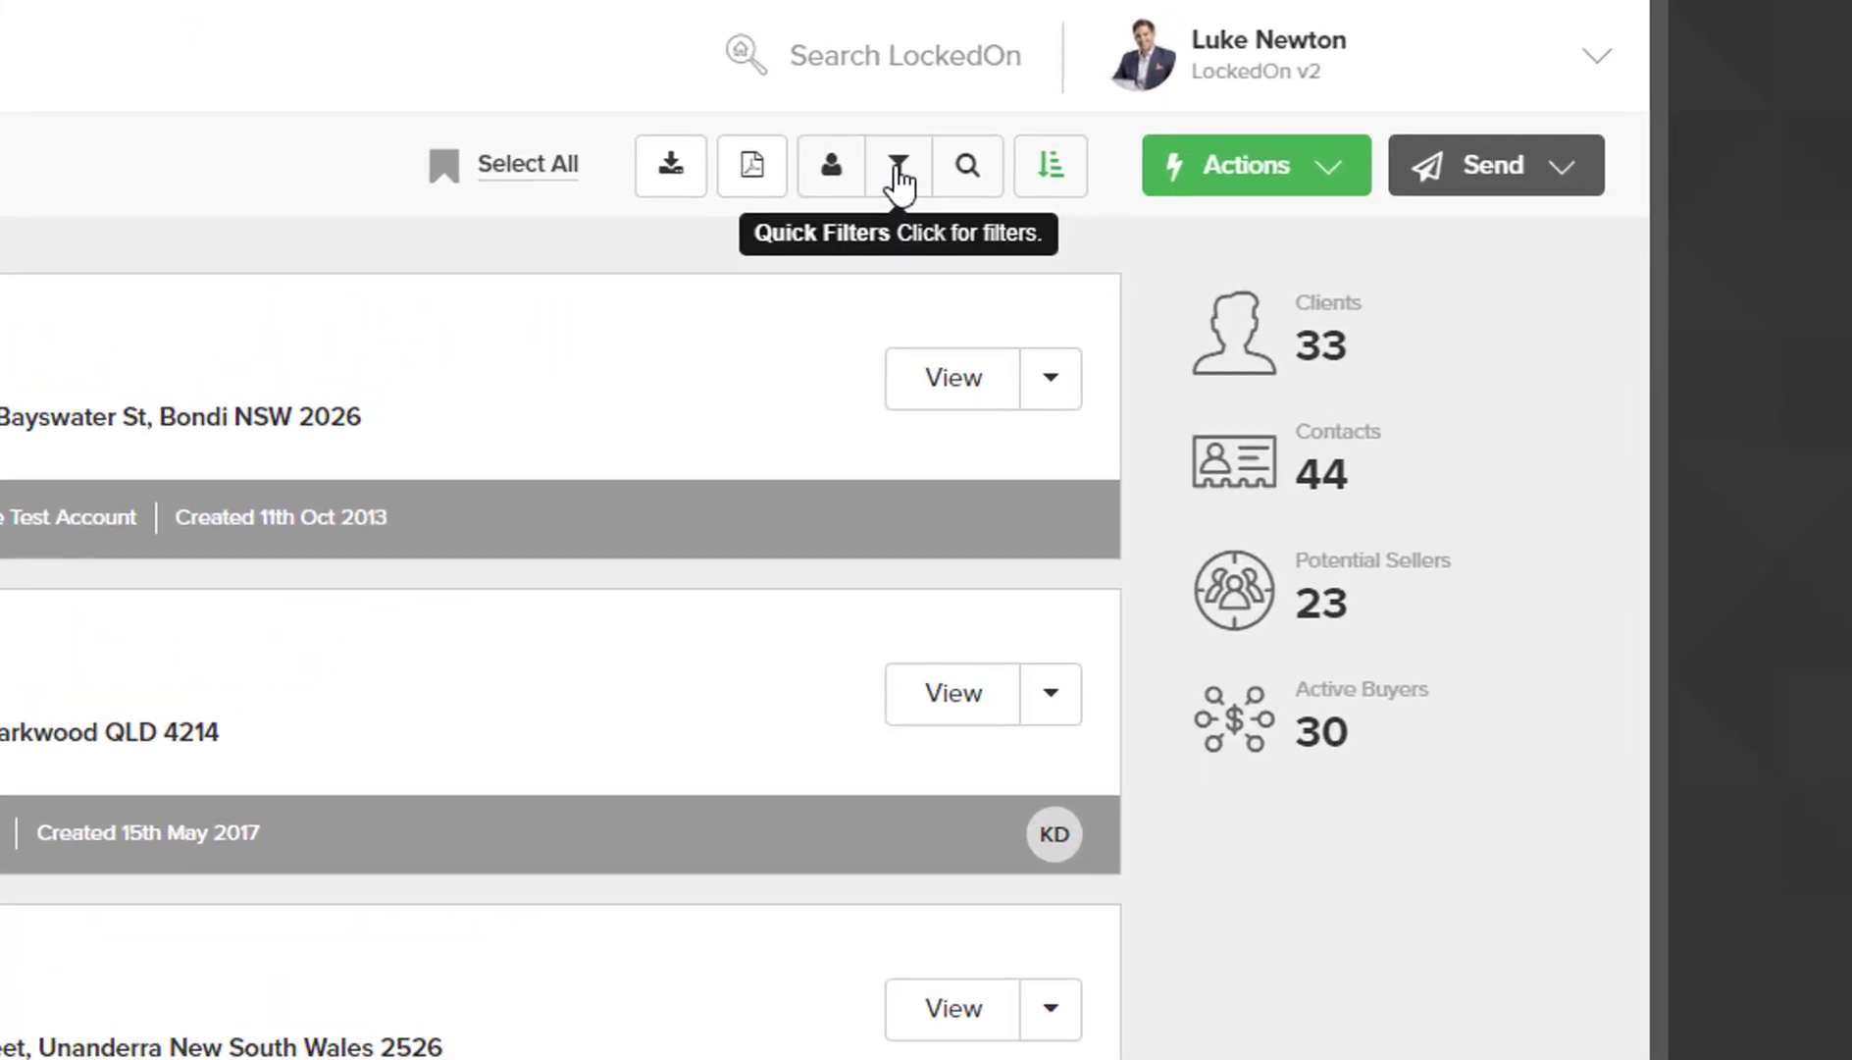
{"action": "left_click", "coordinate": [1069, 90]}
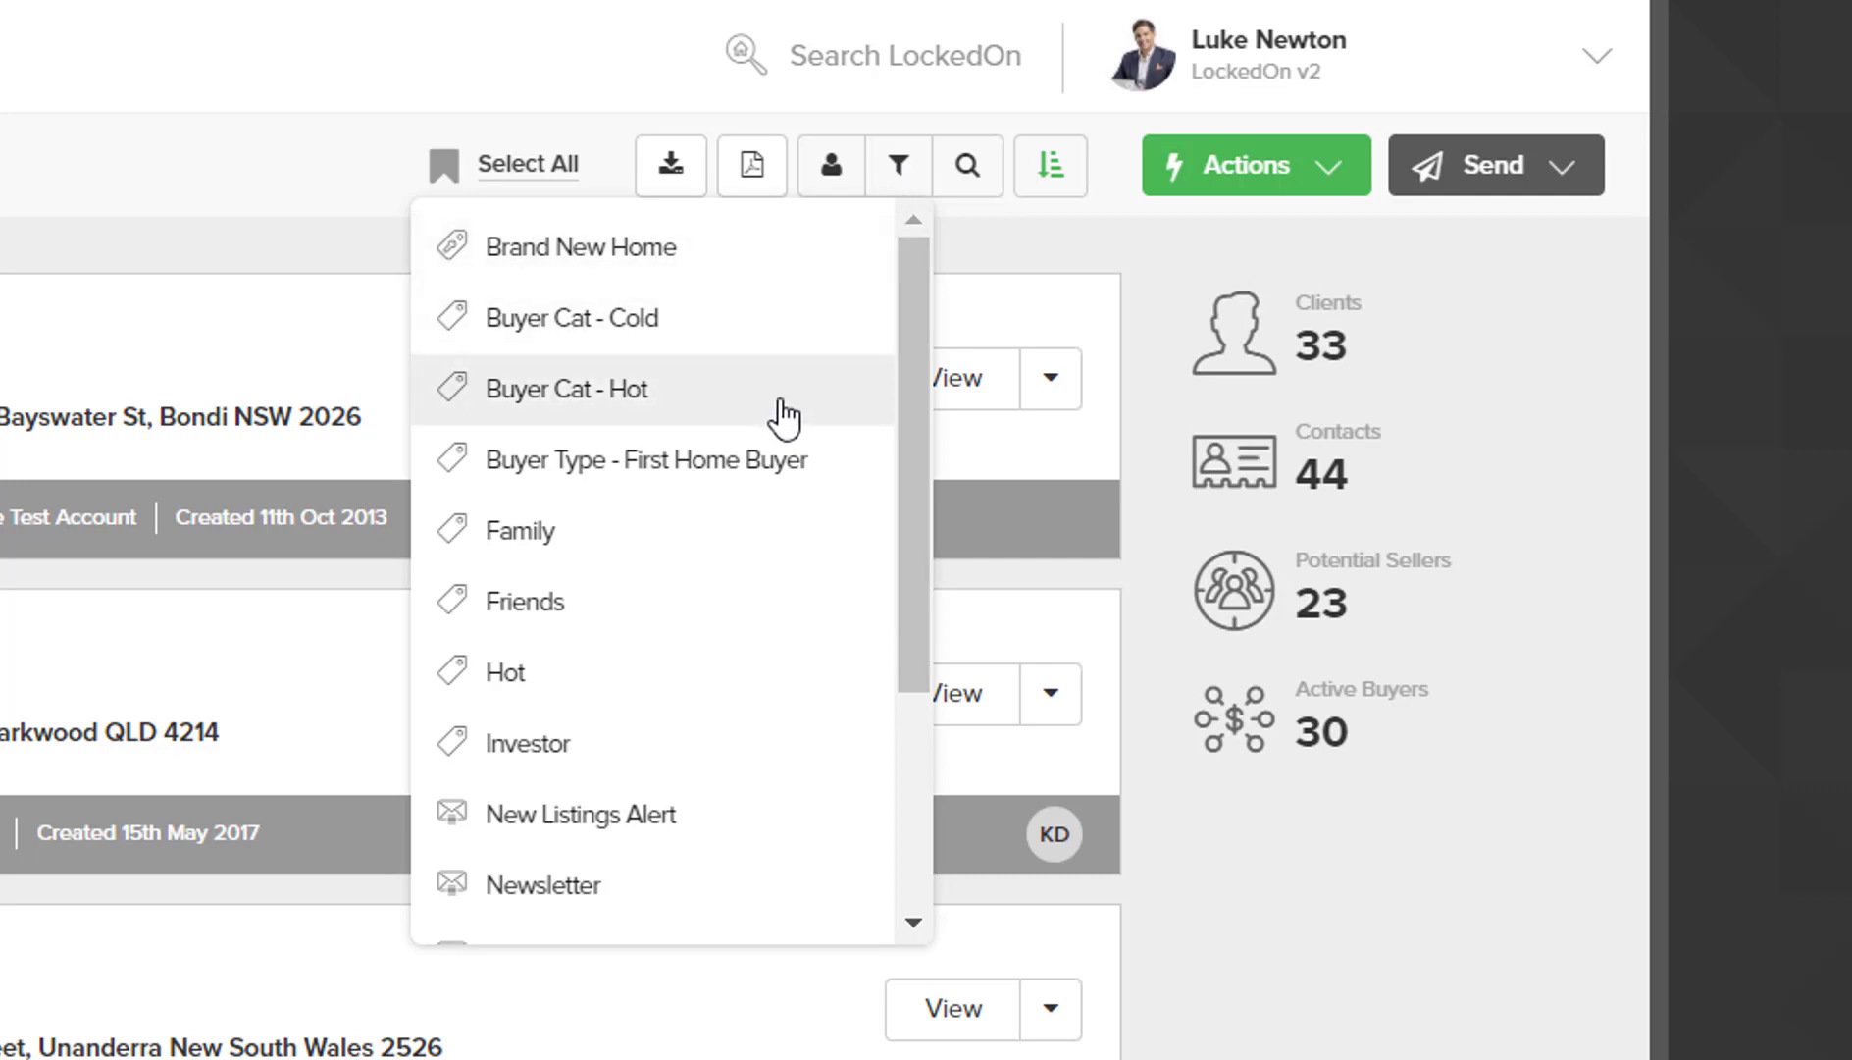
{"action": "scroll", "coordinate": [785, 417], "scroll_direction": "down", "scroll_amount": 4}
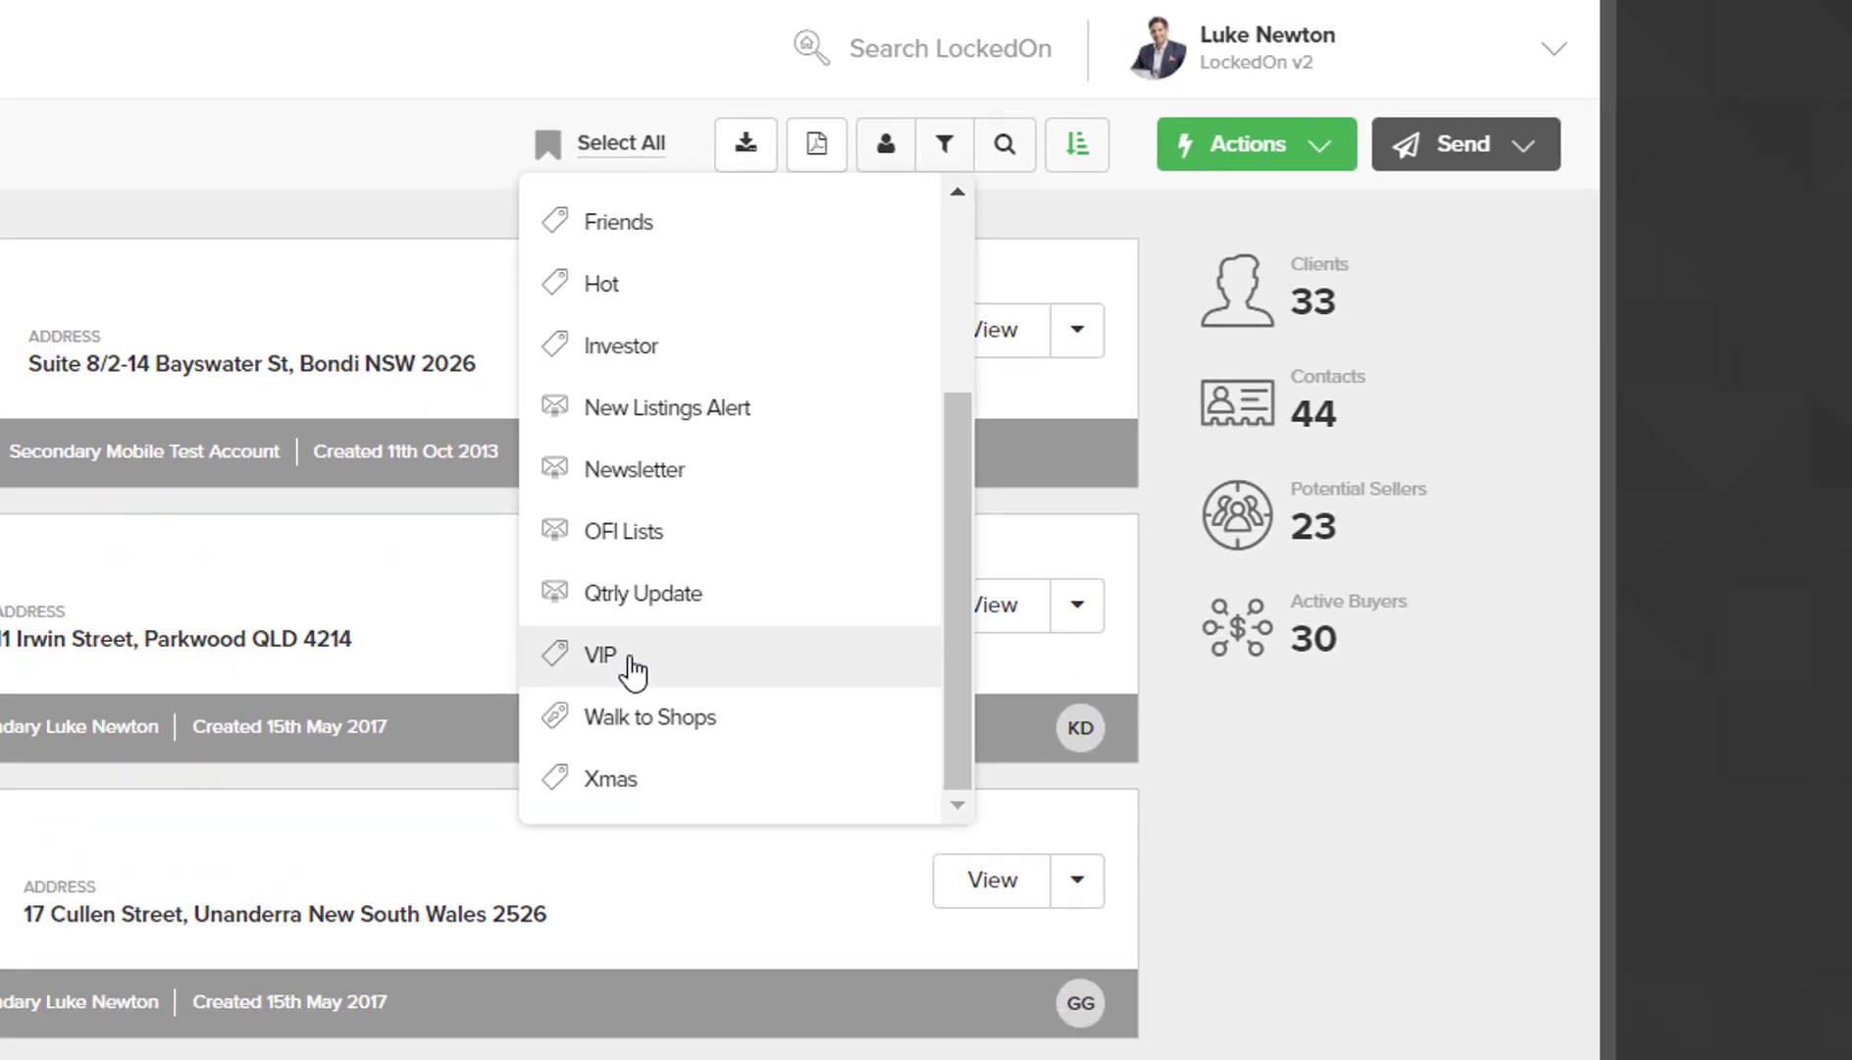
{"action": "left_click", "coordinate": [562, 763]}
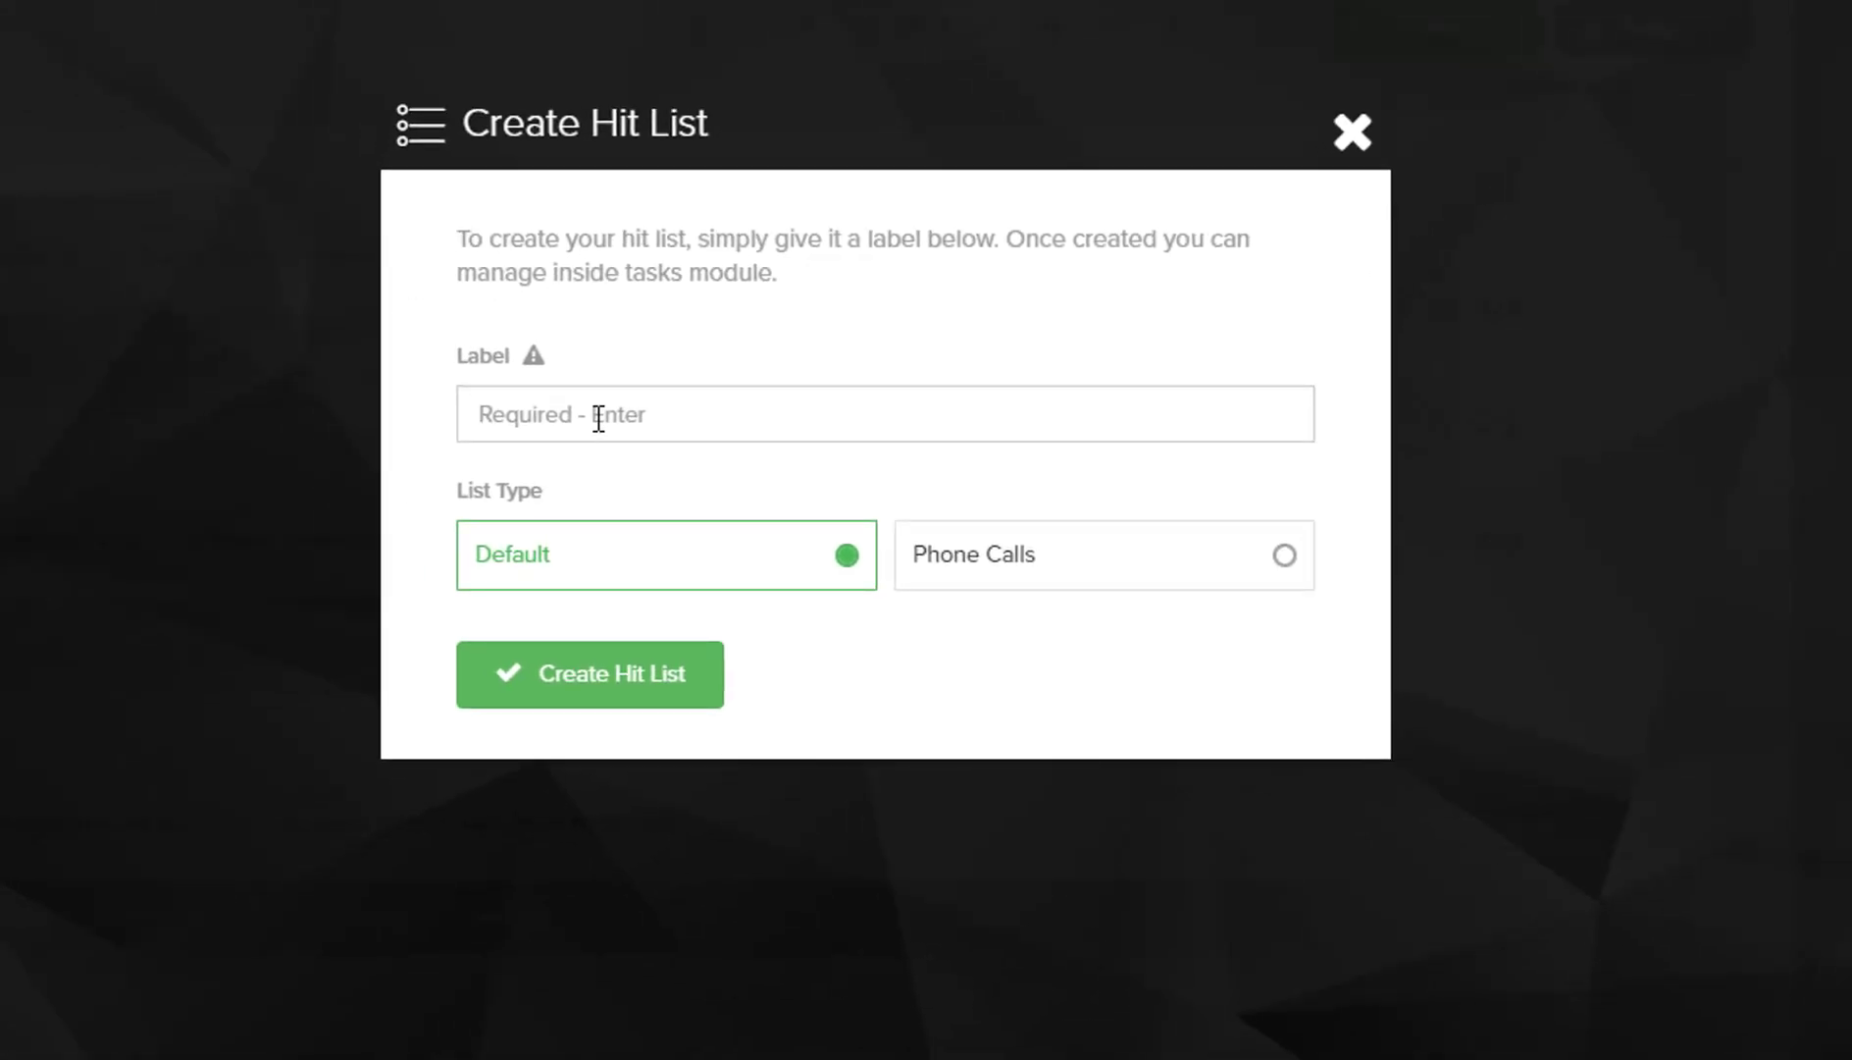
Create a Phone Calls hit list labelled 'VIP Calls' from the 8 VIP clients
{"action": "left_click", "coordinate": [598, 417]}
{"action": "type", "text": "VIP Calls"}
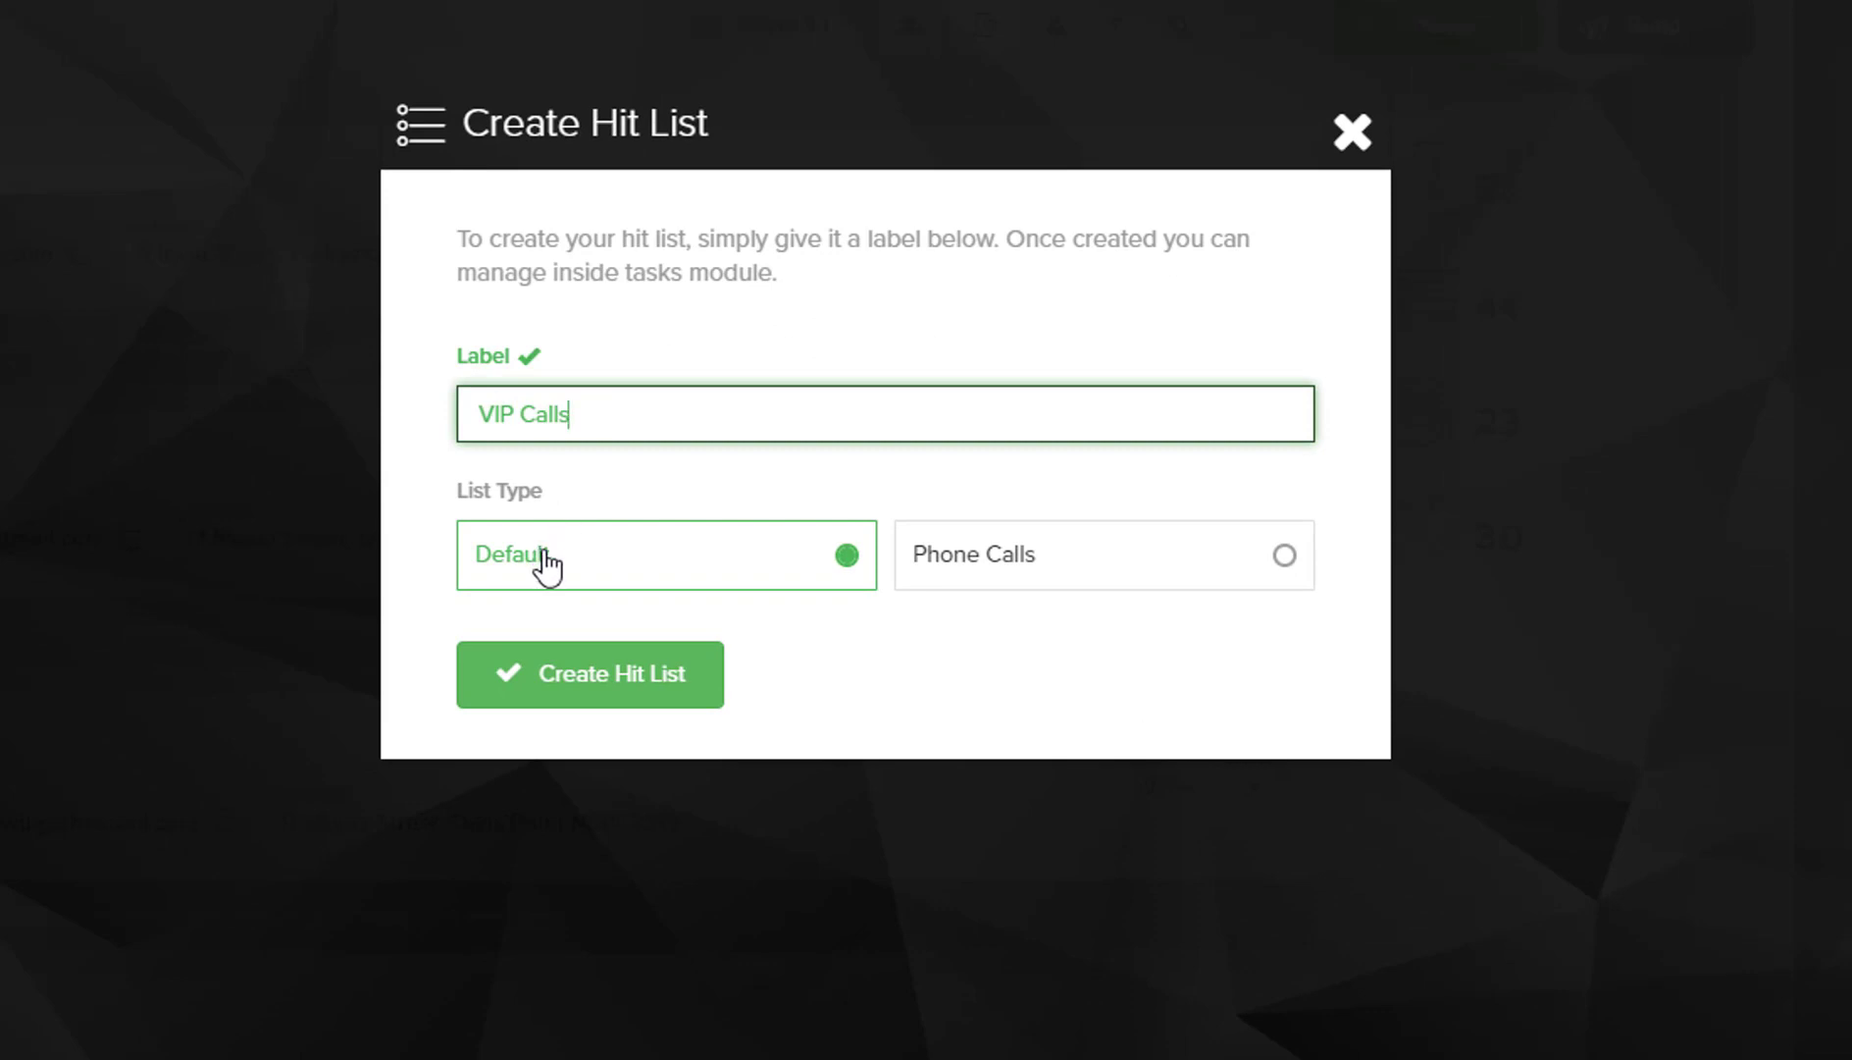
{"action": "left_click", "coordinate": [1014, 567]}
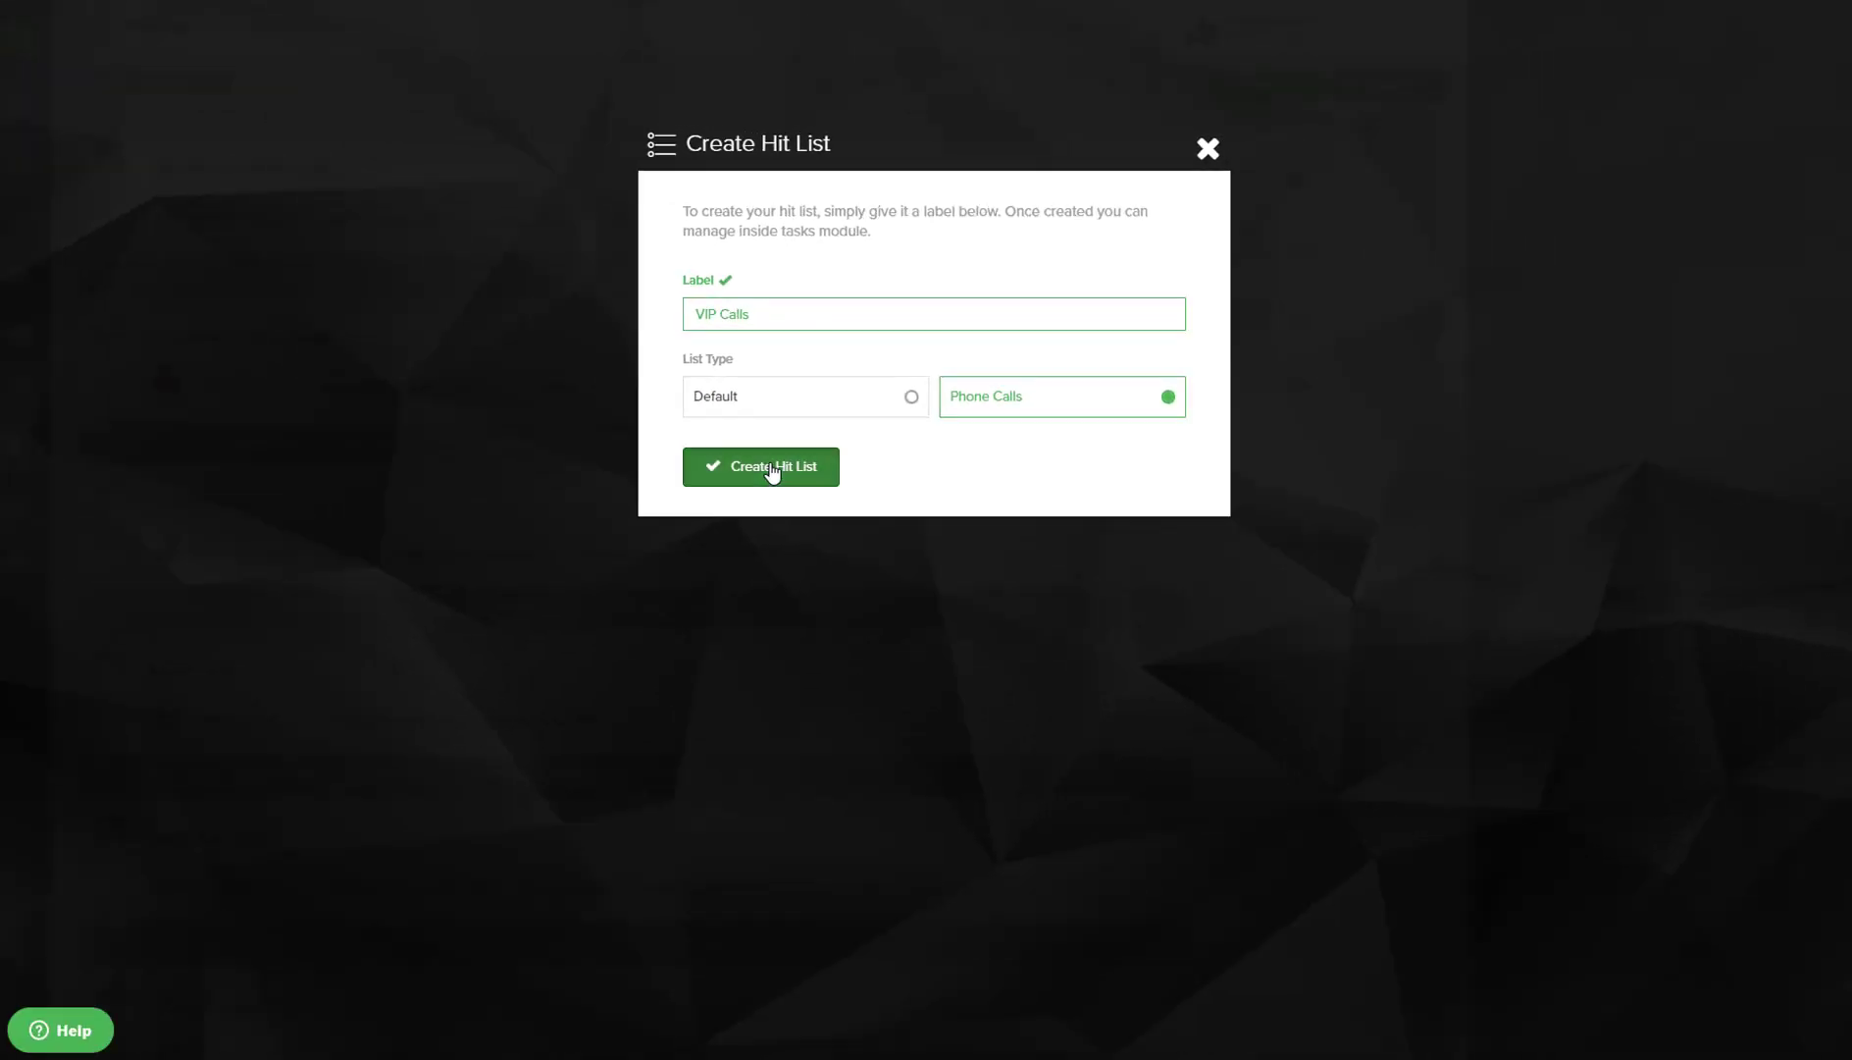
{"action": "left_click", "coordinate": [773, 468]}
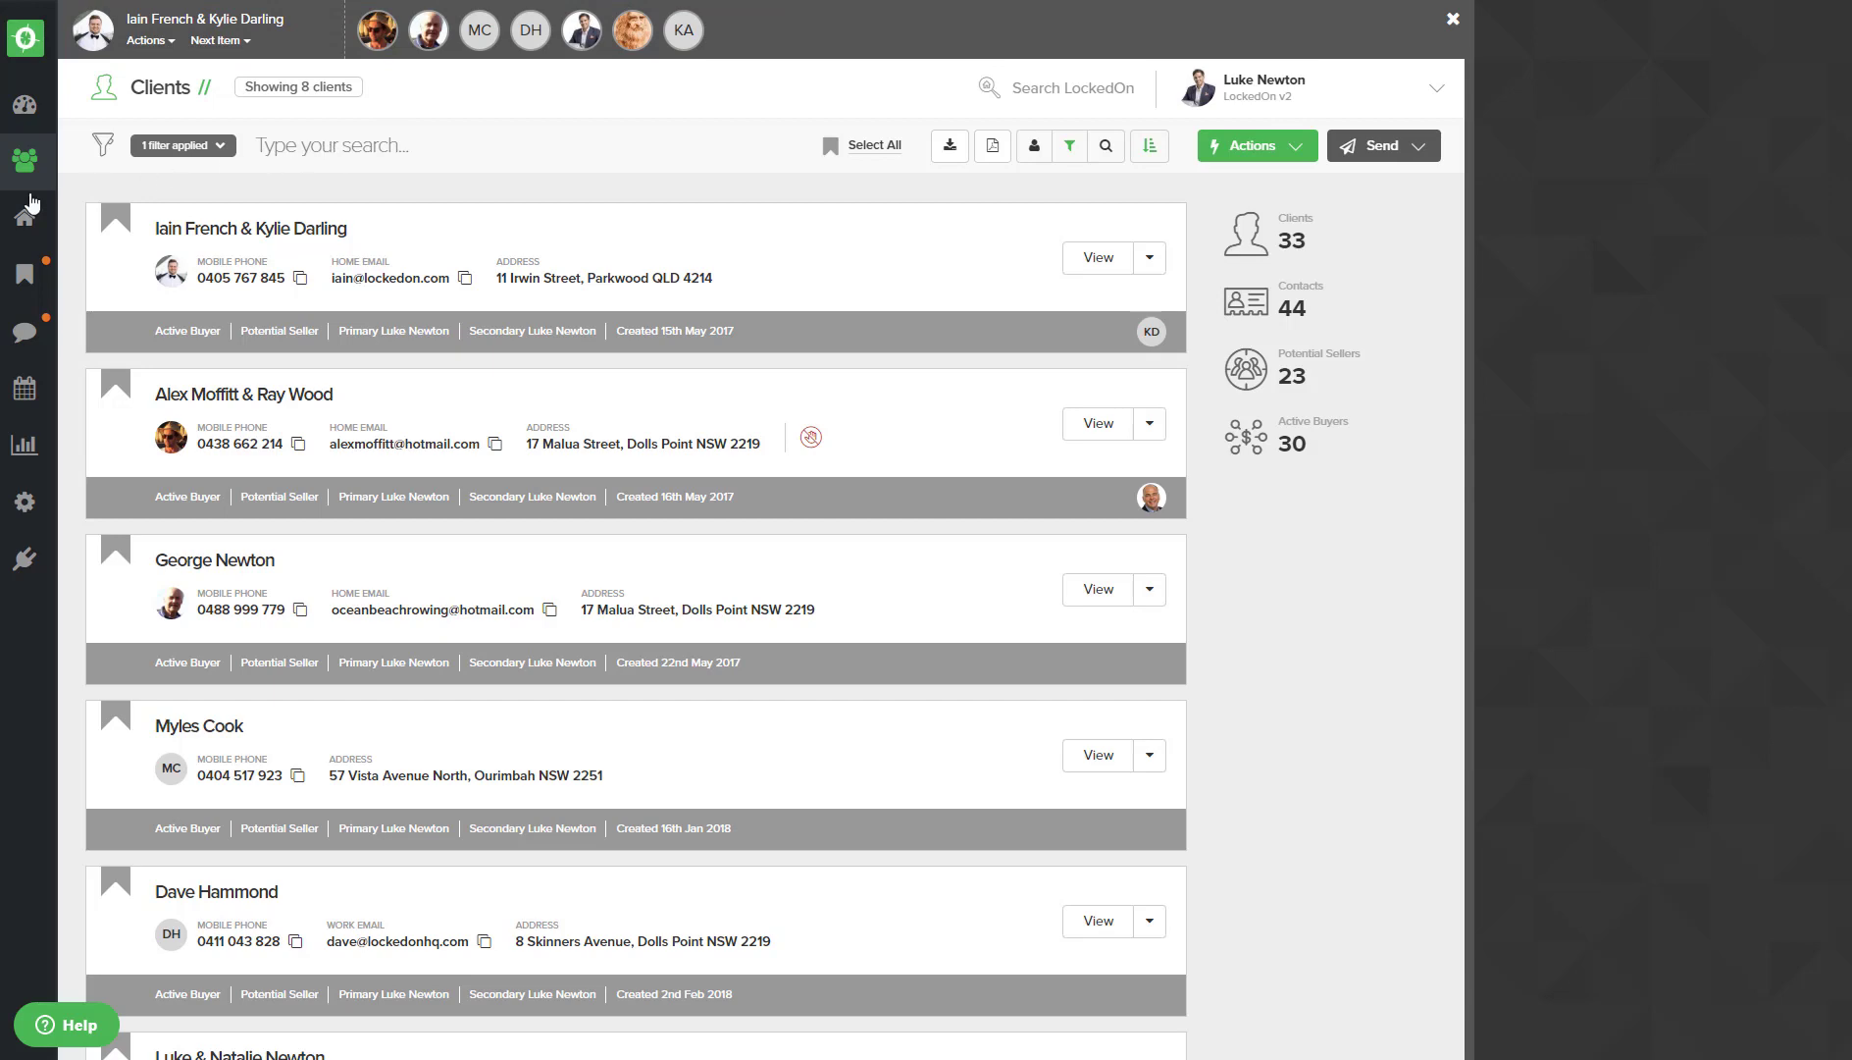
Open the Summary page of the first VIP Calls client, an active buyer with 2 contacts
{"action": "left_click", "coordinate": [17, 218]}
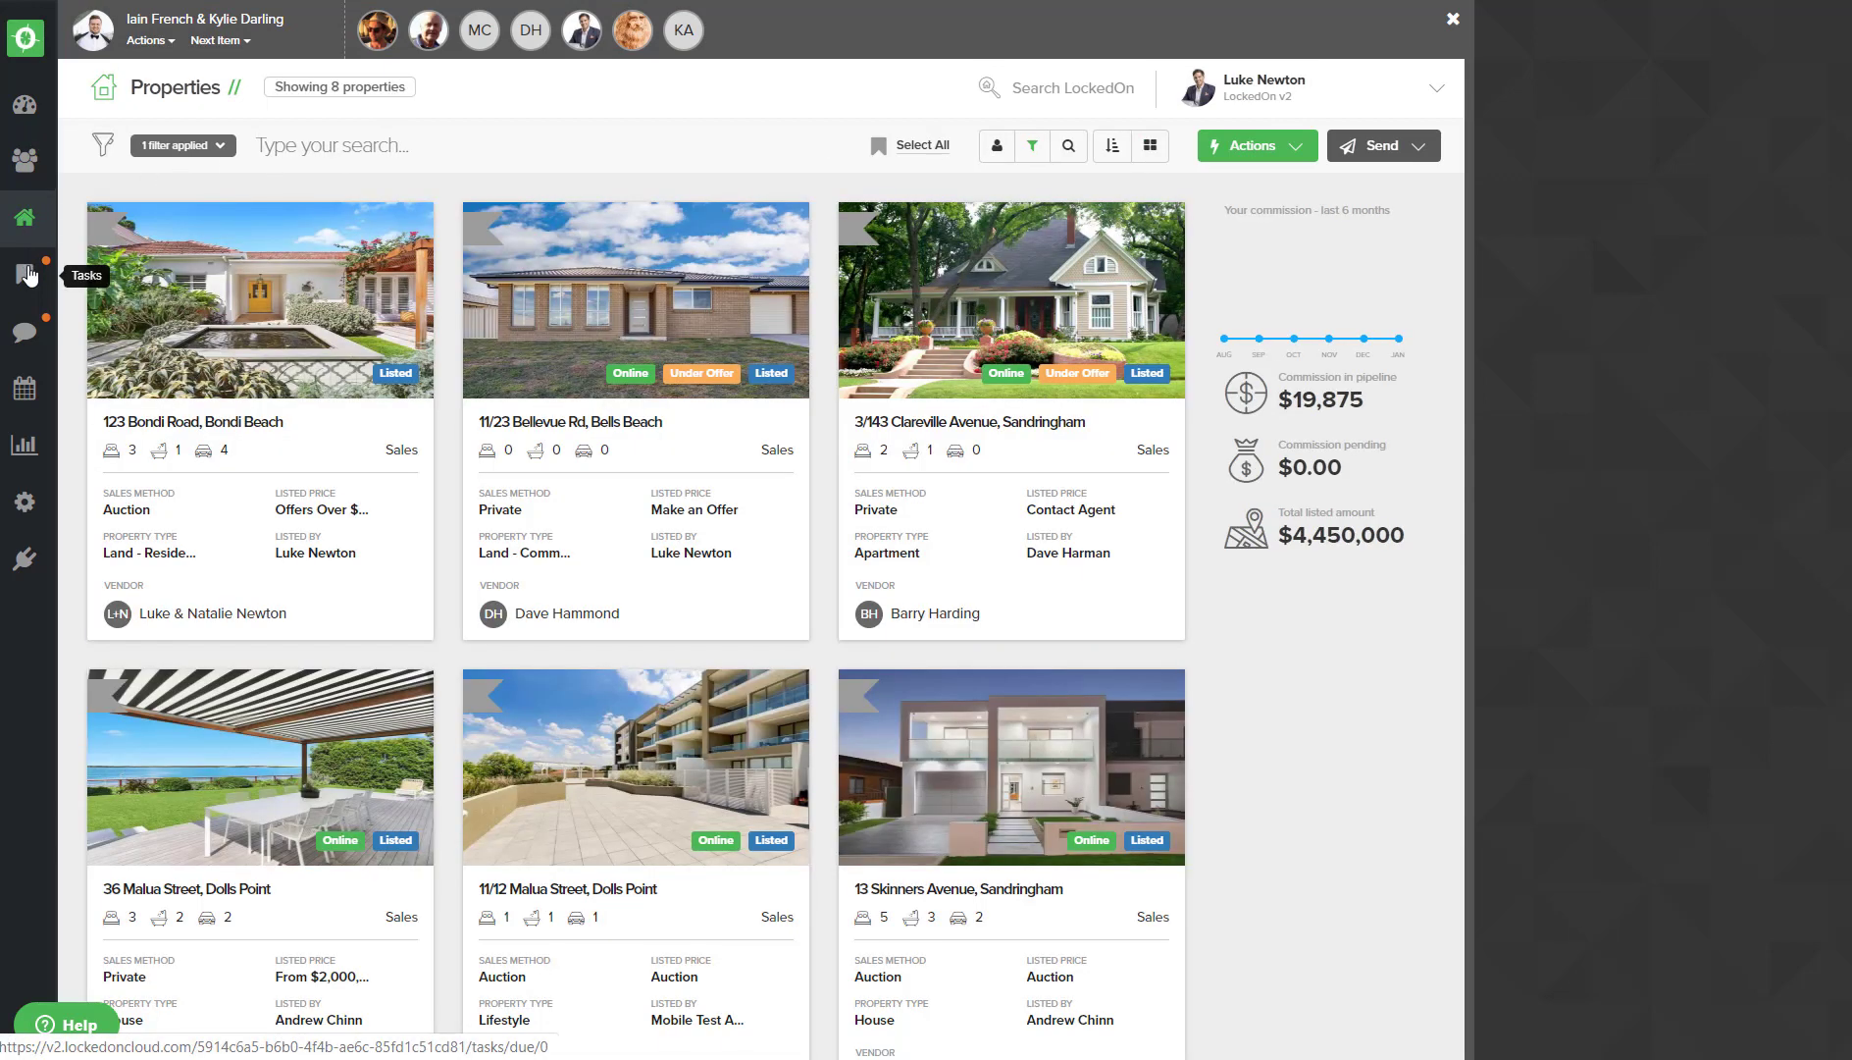
{"action": "left_click", "coordinate": [24, 272]}
{"action": "left_click", "coordinate": [32, 332]}
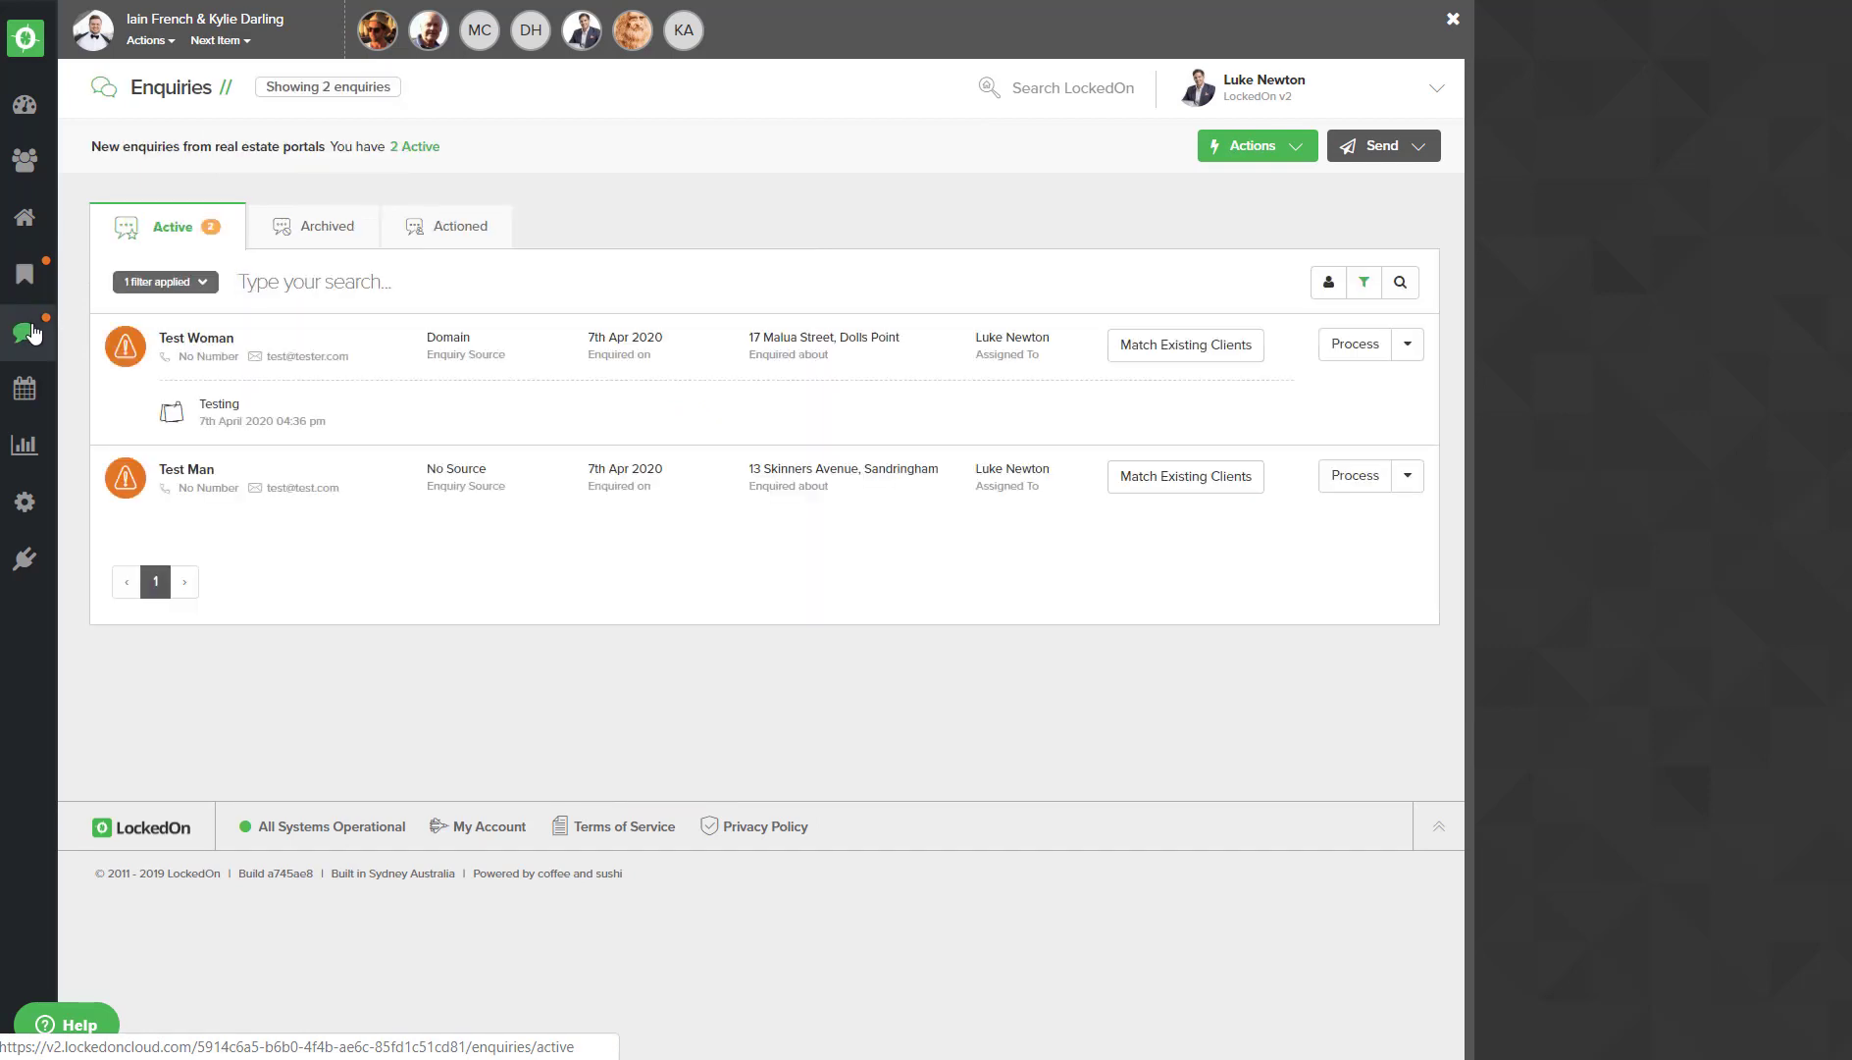
{"action": "left_click", "coordinate": [160, 43]}
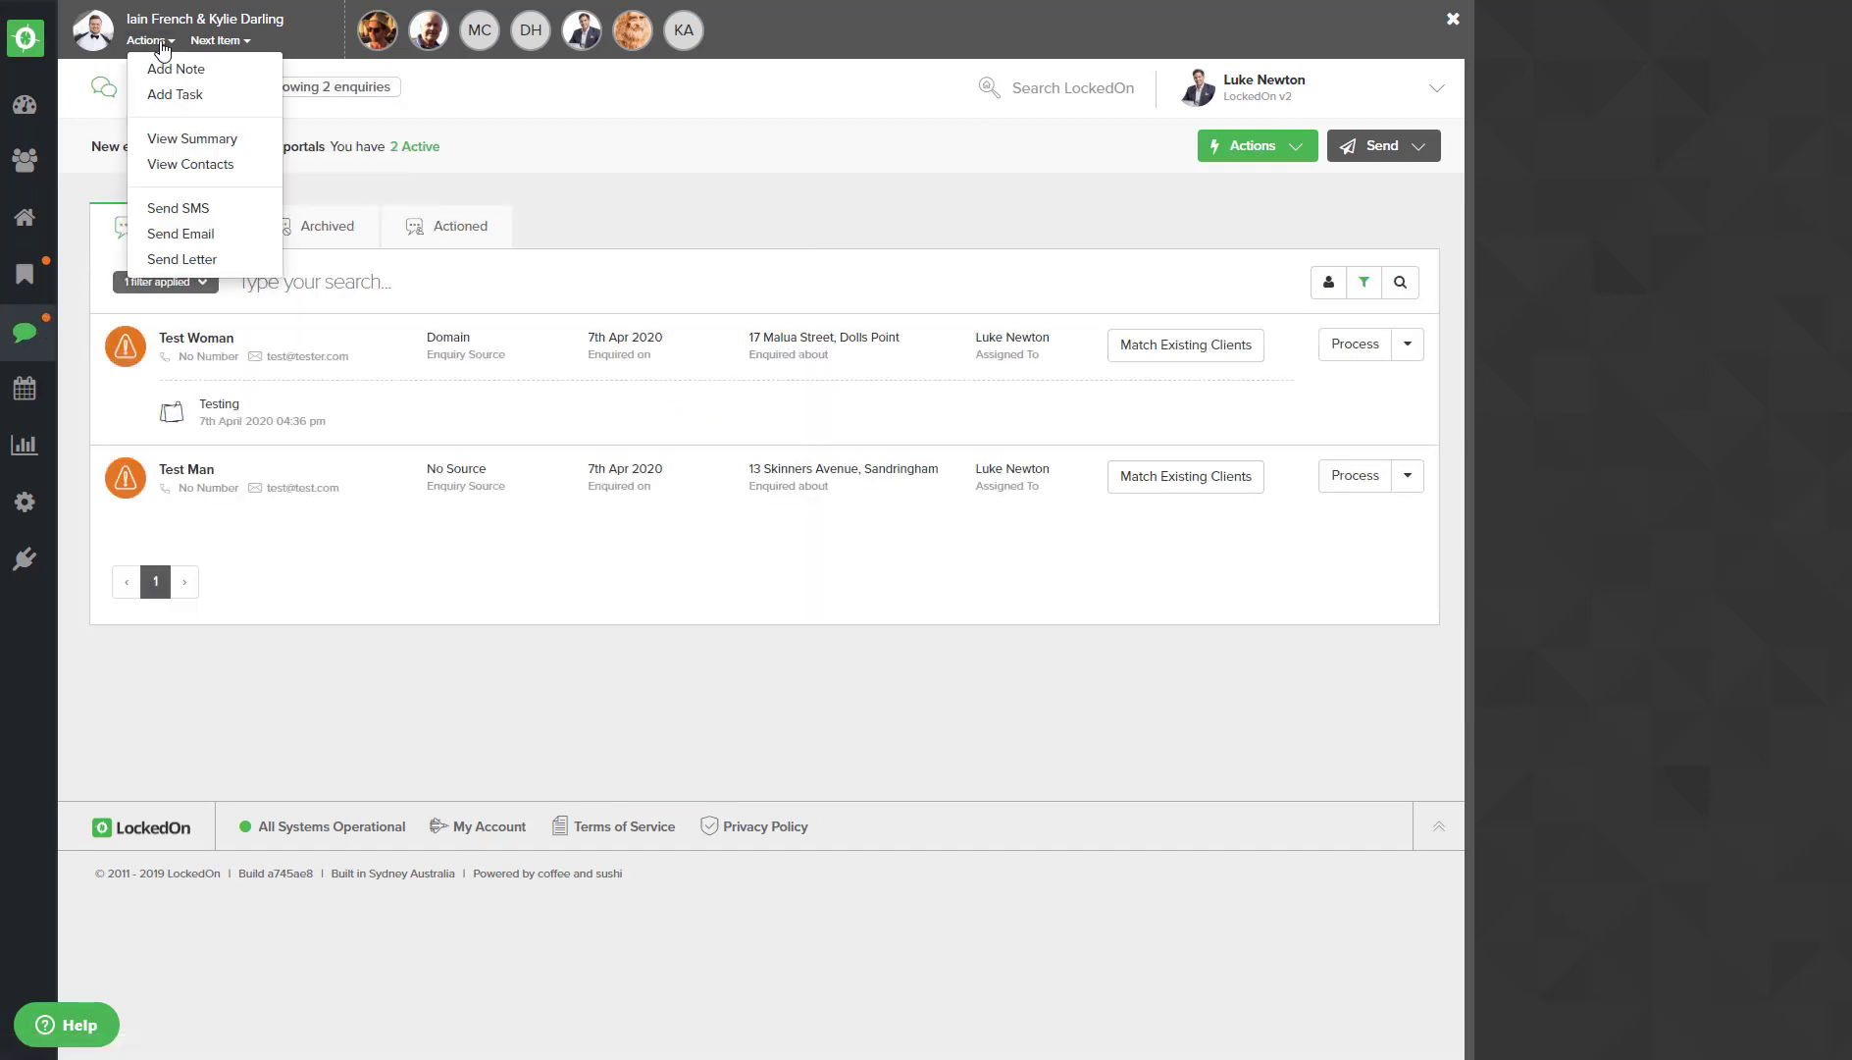
{"action": "left_click", "coordinate": [189, 139]}
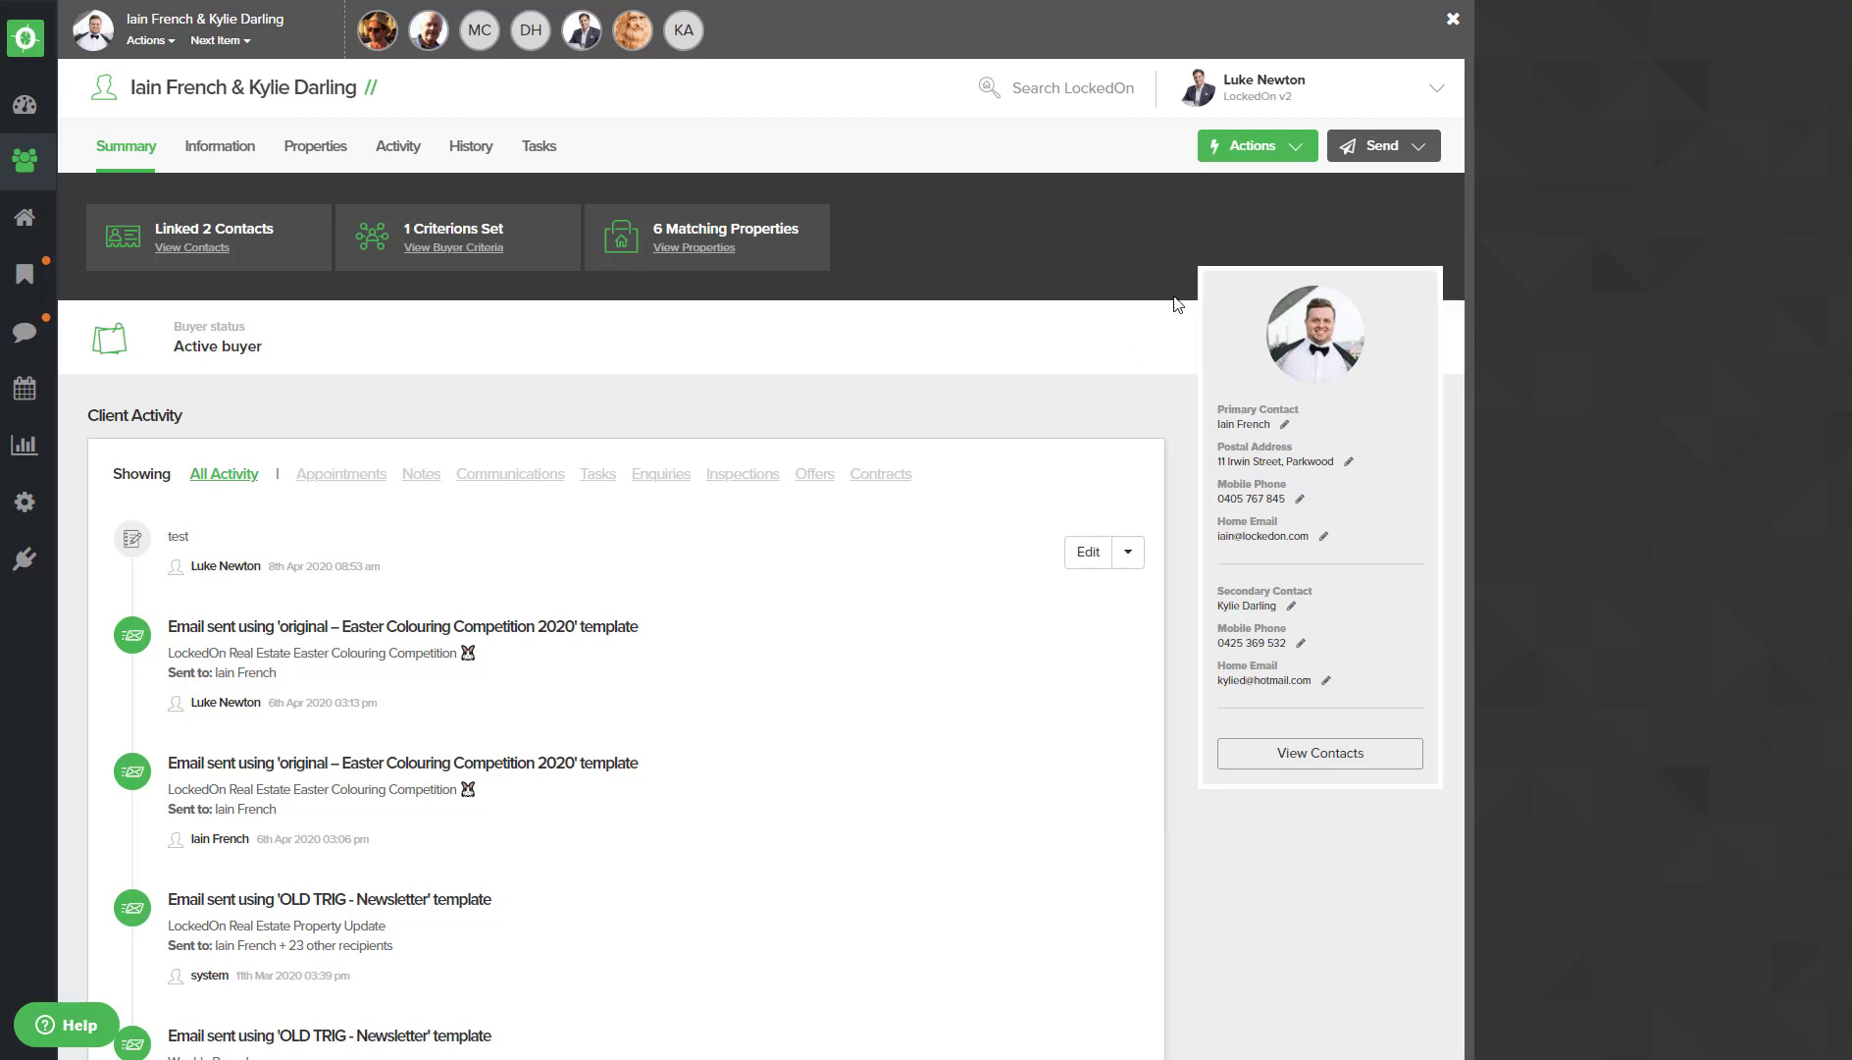
Log the note 'connected will sell soon' at the top of this client's activity
{"action": "left_click", "coordinate": [1246, 147]}
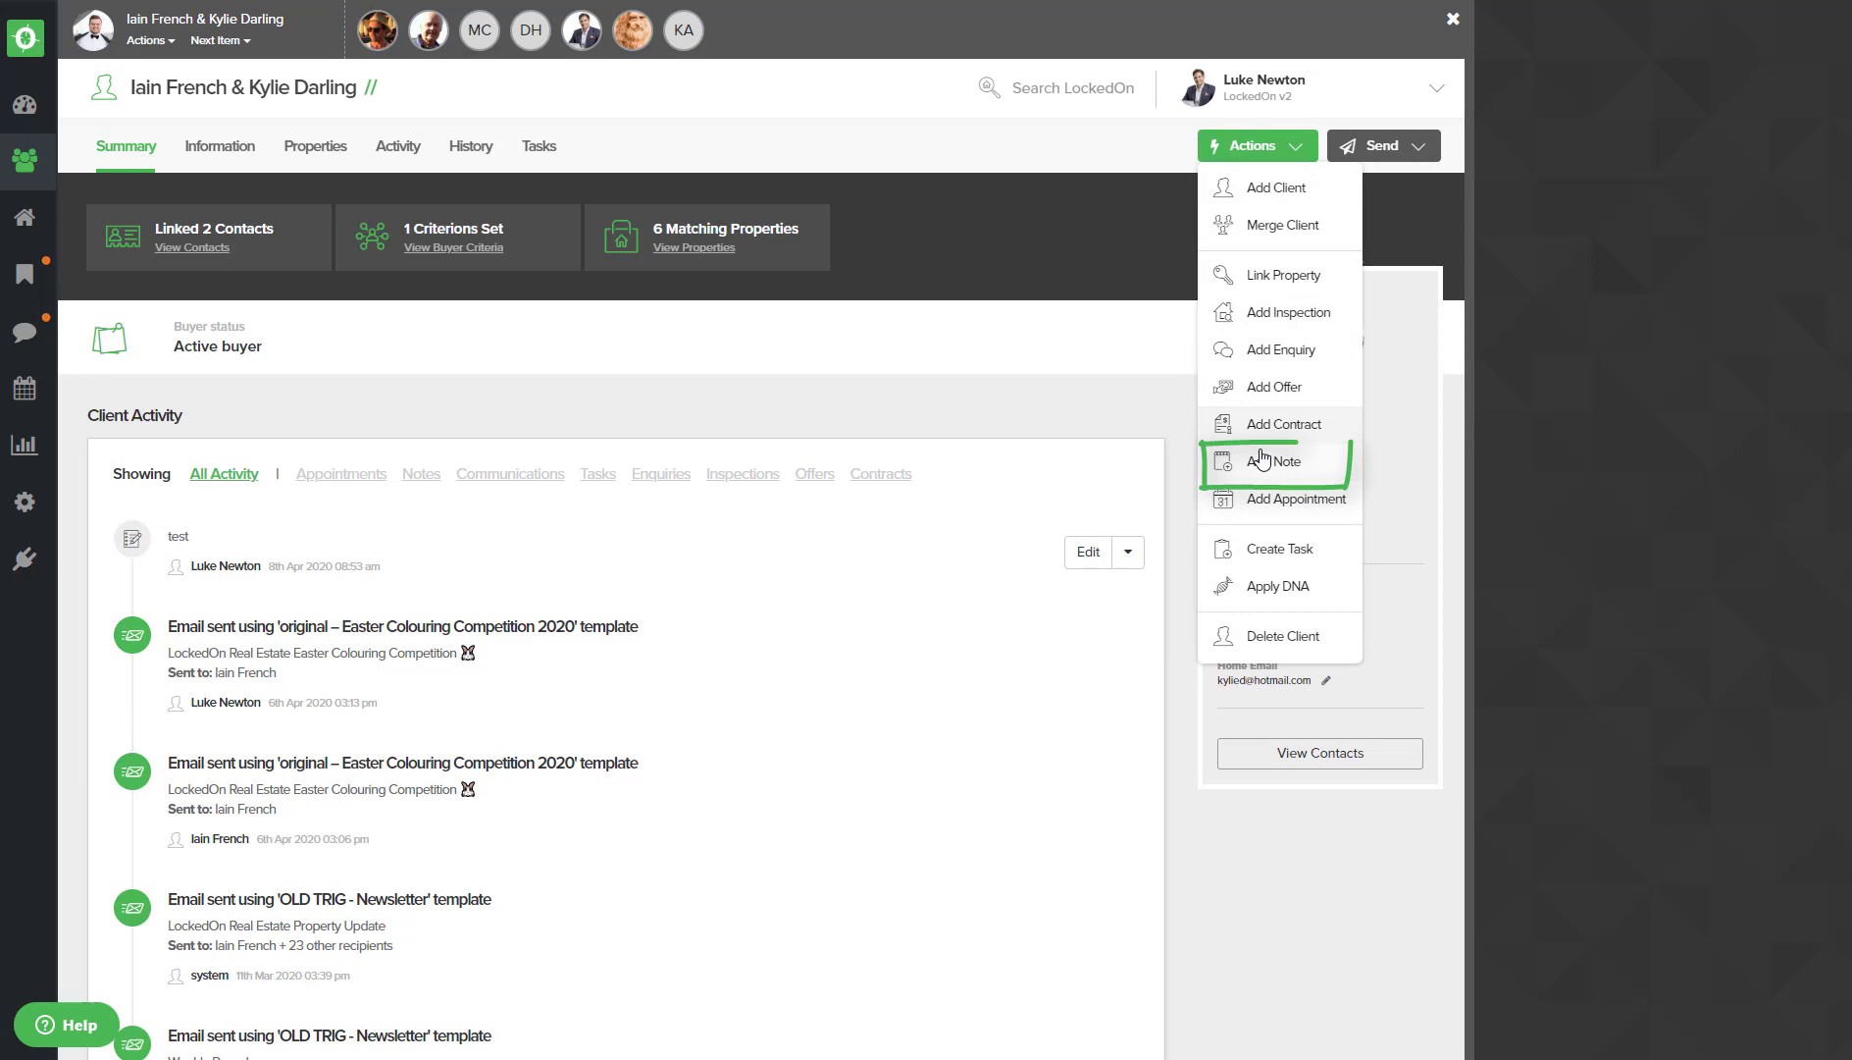
{"action": "left_click", "coordinate": [1273, 461]}
{"action": "type", "text": "c"}
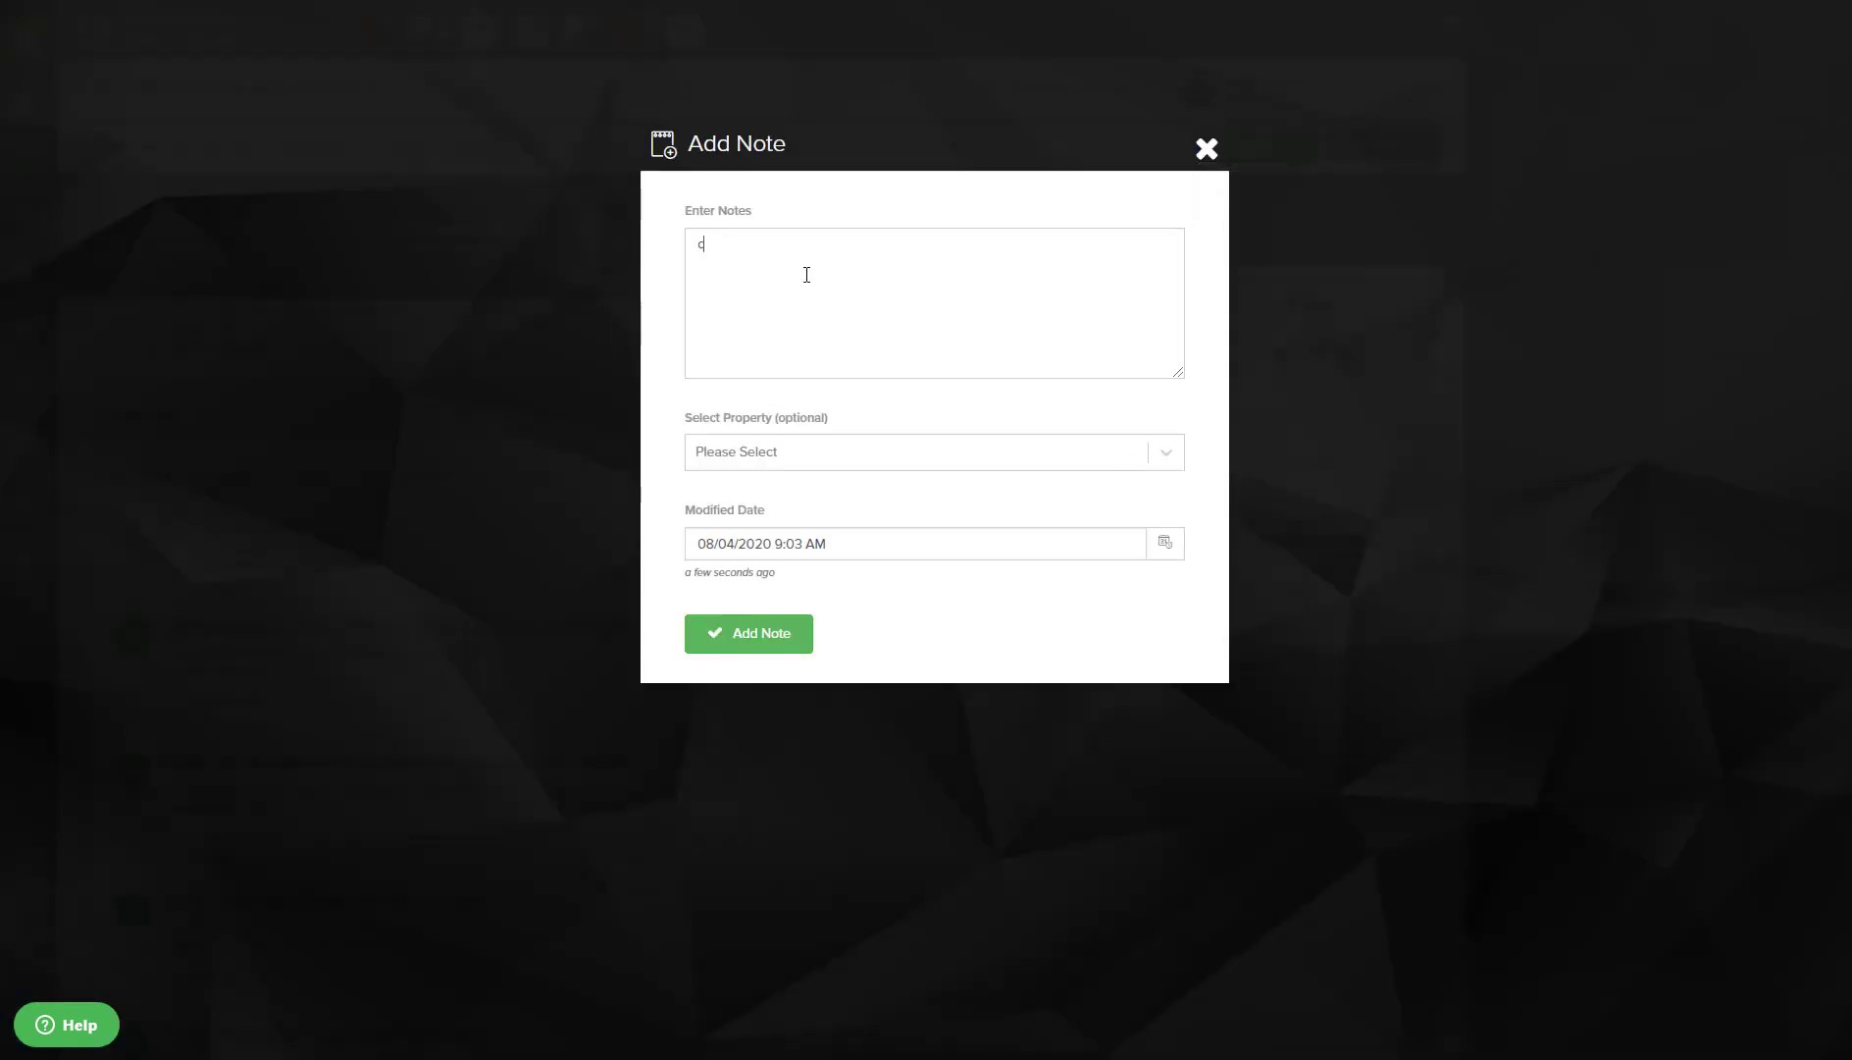
{"action": "type", "text": "onnected will sell soon"}
{"action": "left_click", "coordinate": [794, 618]}
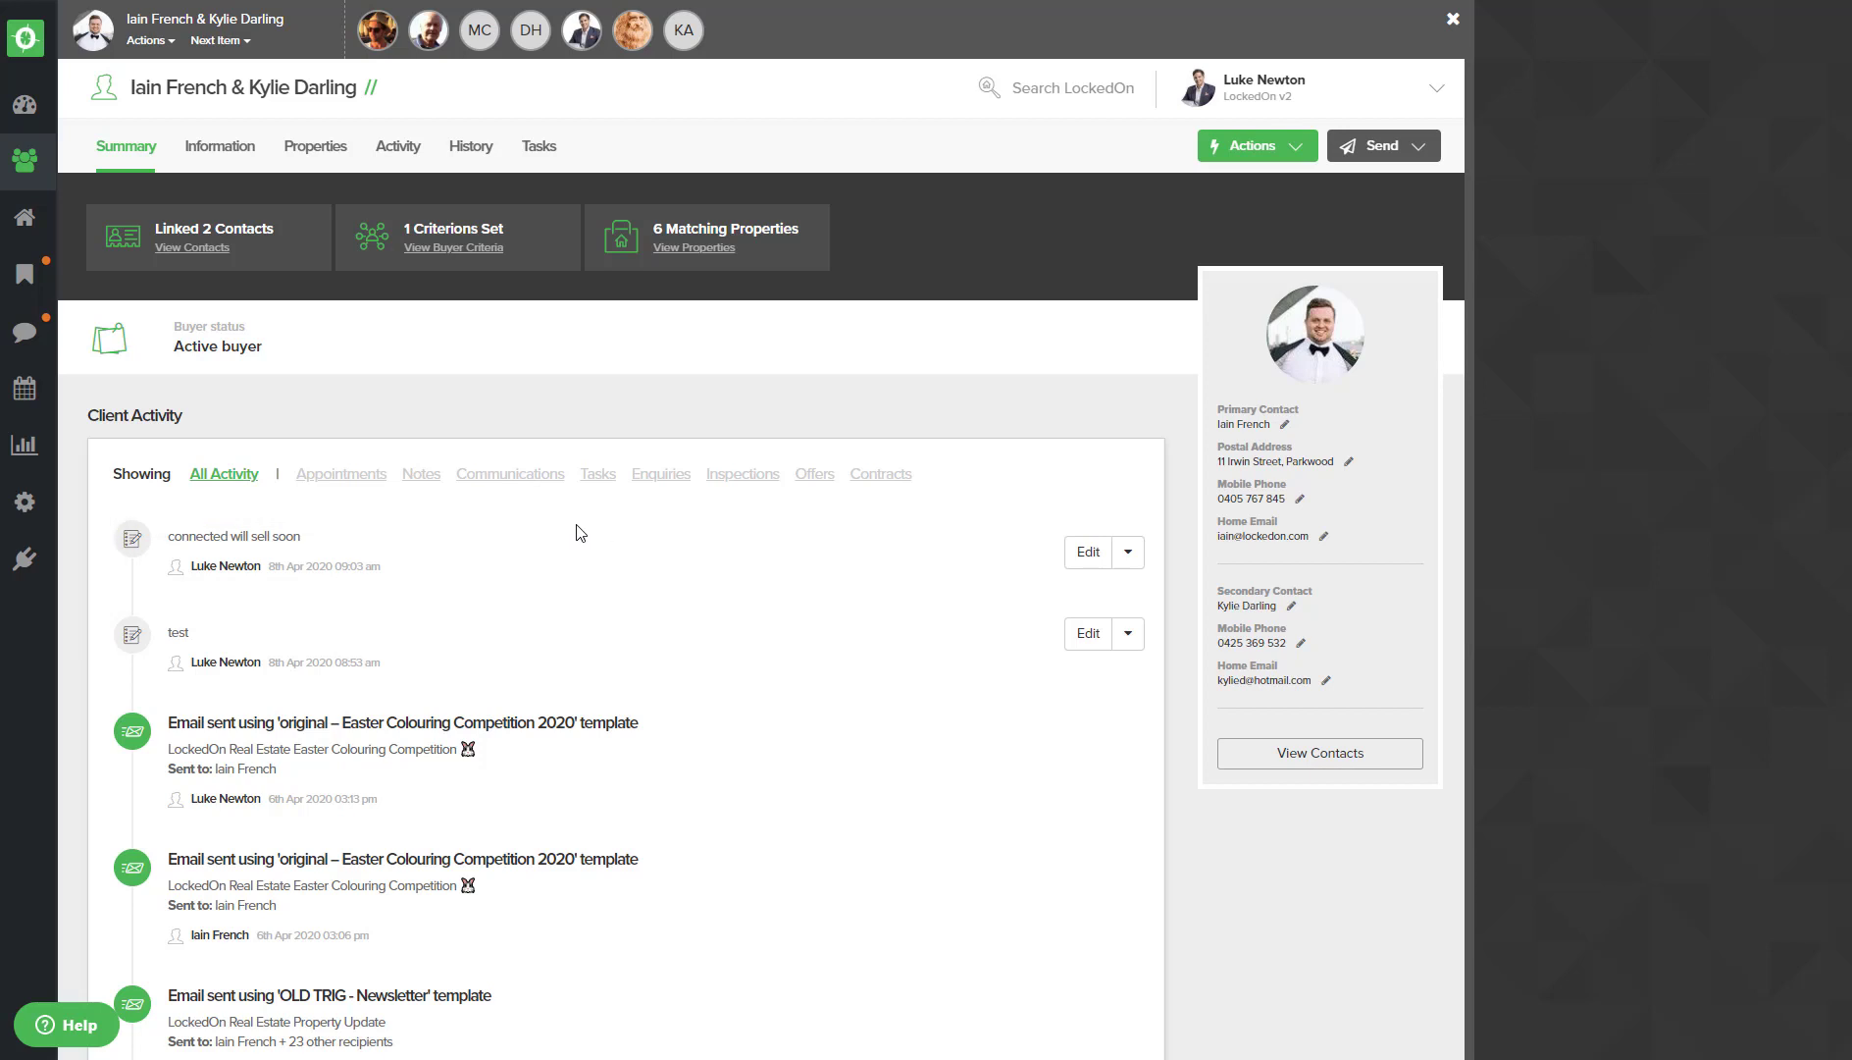
Add a Phone Call task due 15 April 2020 8:00 AM with the note 'Hot seller'
{"action": "left_click", "coordinate": [1246, 150]}
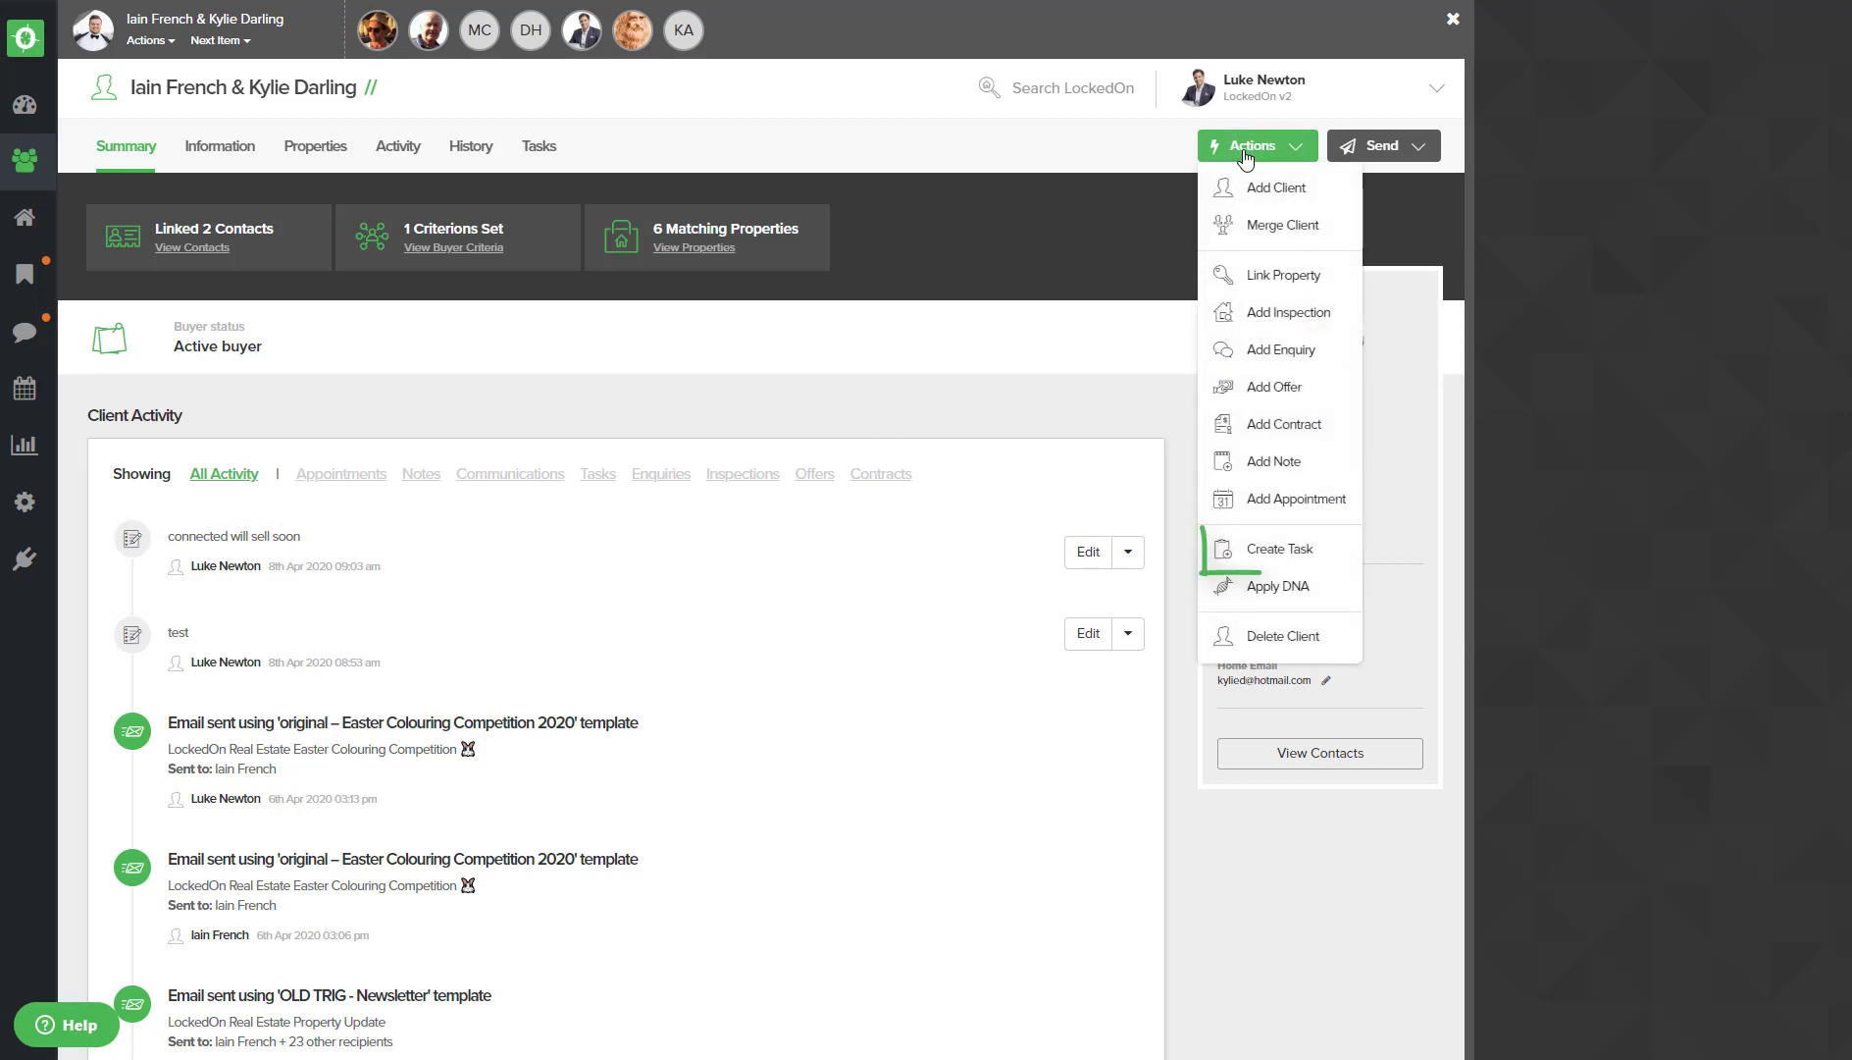
{"action": "left_click", "coordinate": [1276, 548]}
{"action": "left_click", "coordinate": [1656, 295]}
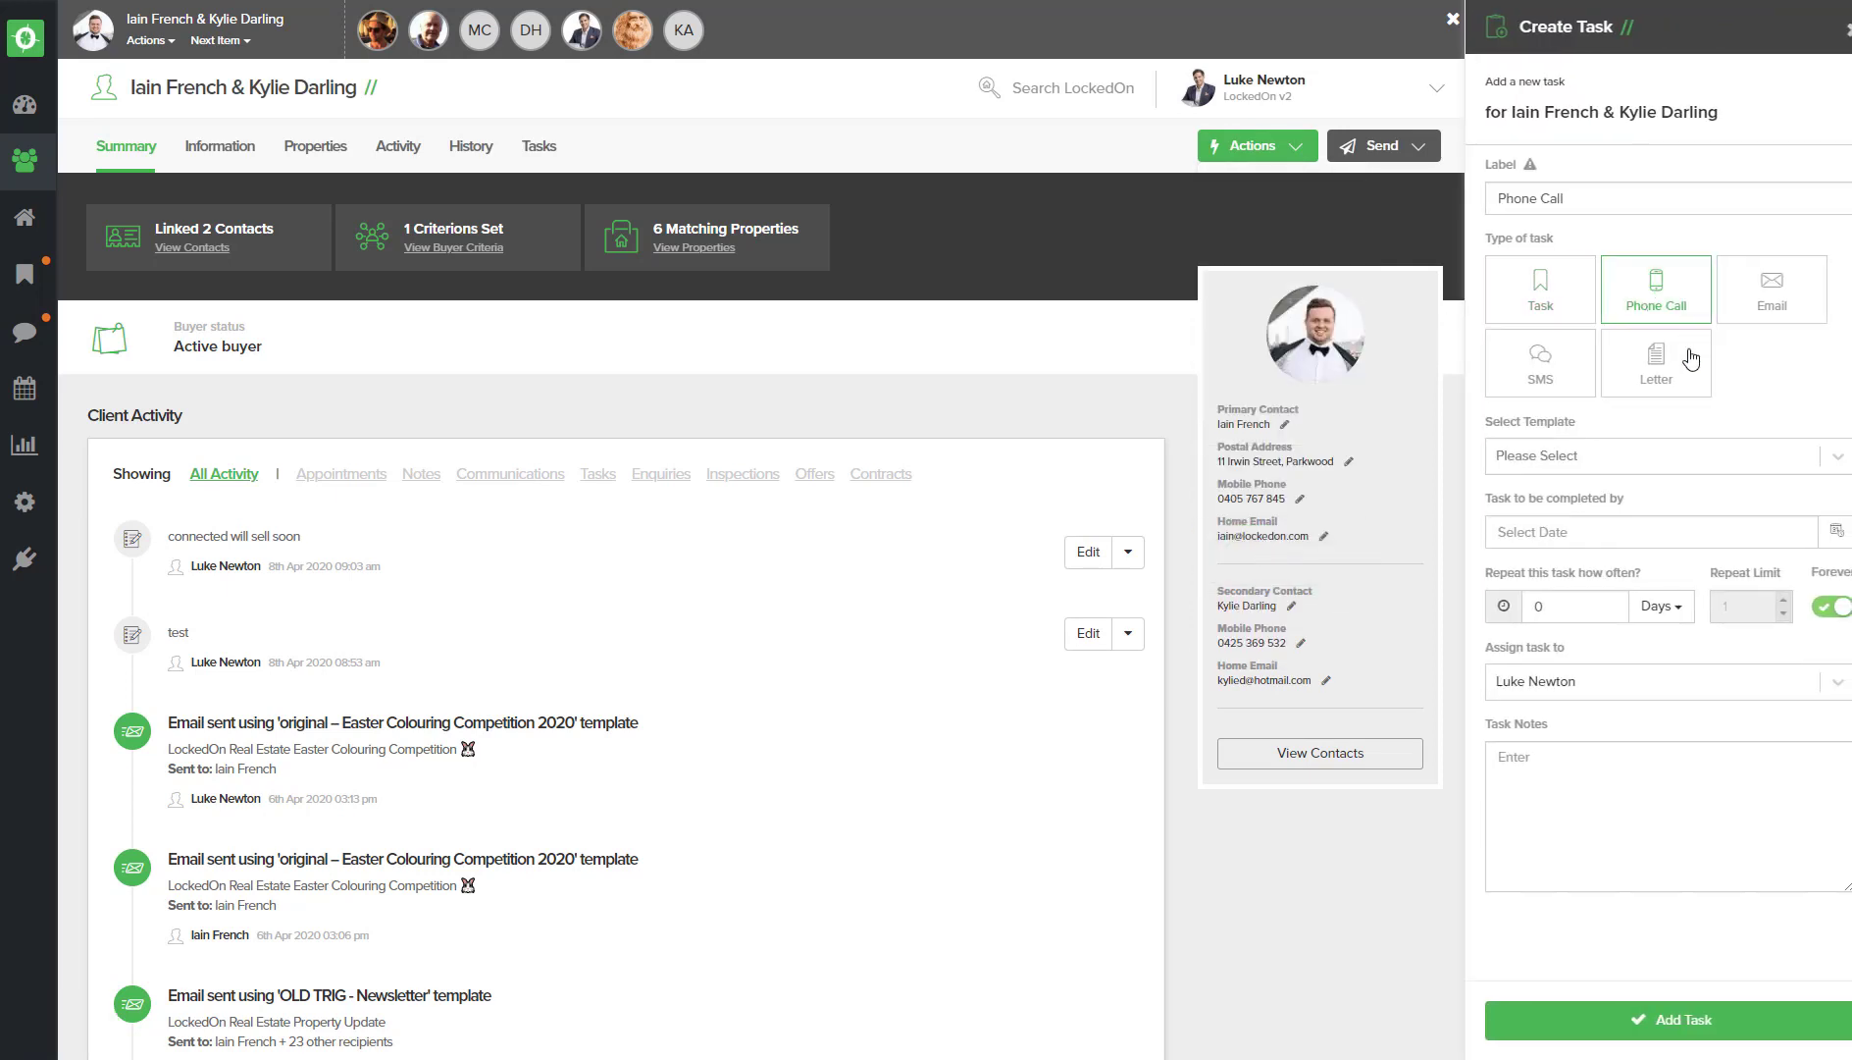
{"action": "left_click", "coordinate": [1805, 537]}
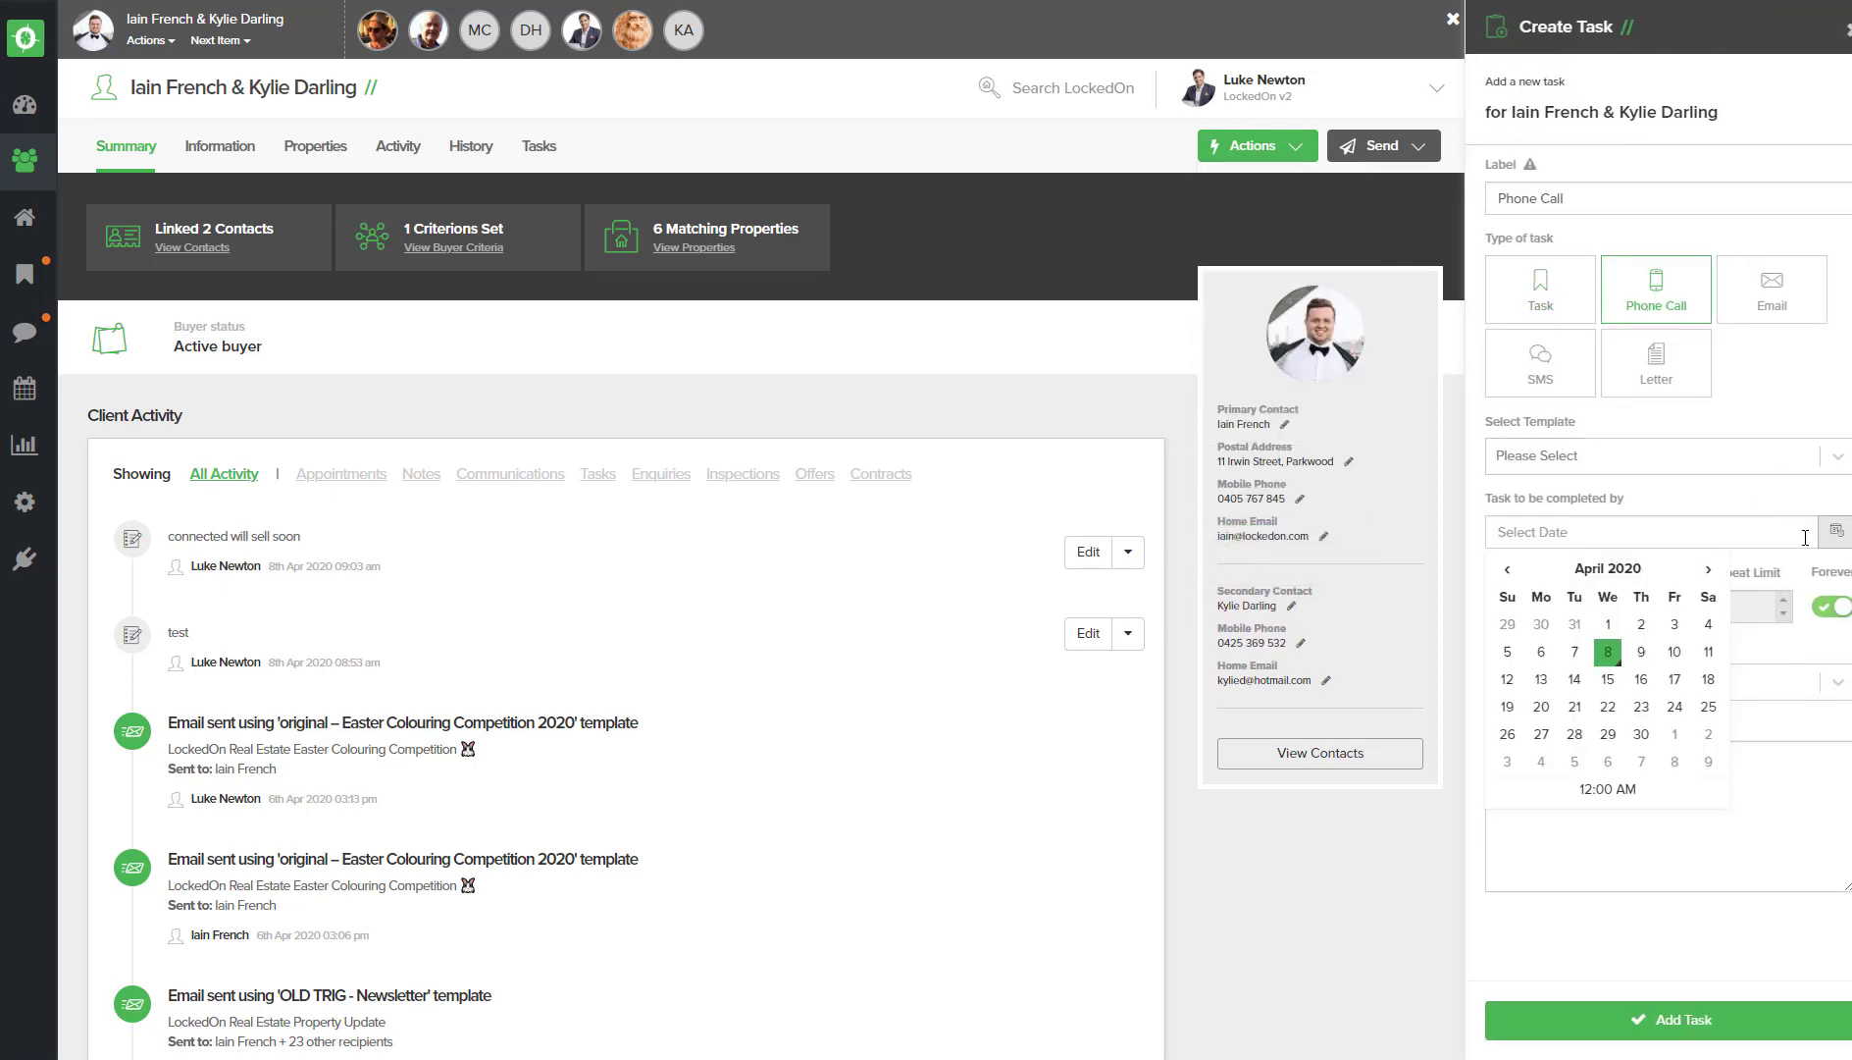
{"action": "left_click", "coordinate": [1609, 684]}
{"action": "left_click", "coordinate": [1516, 775]}
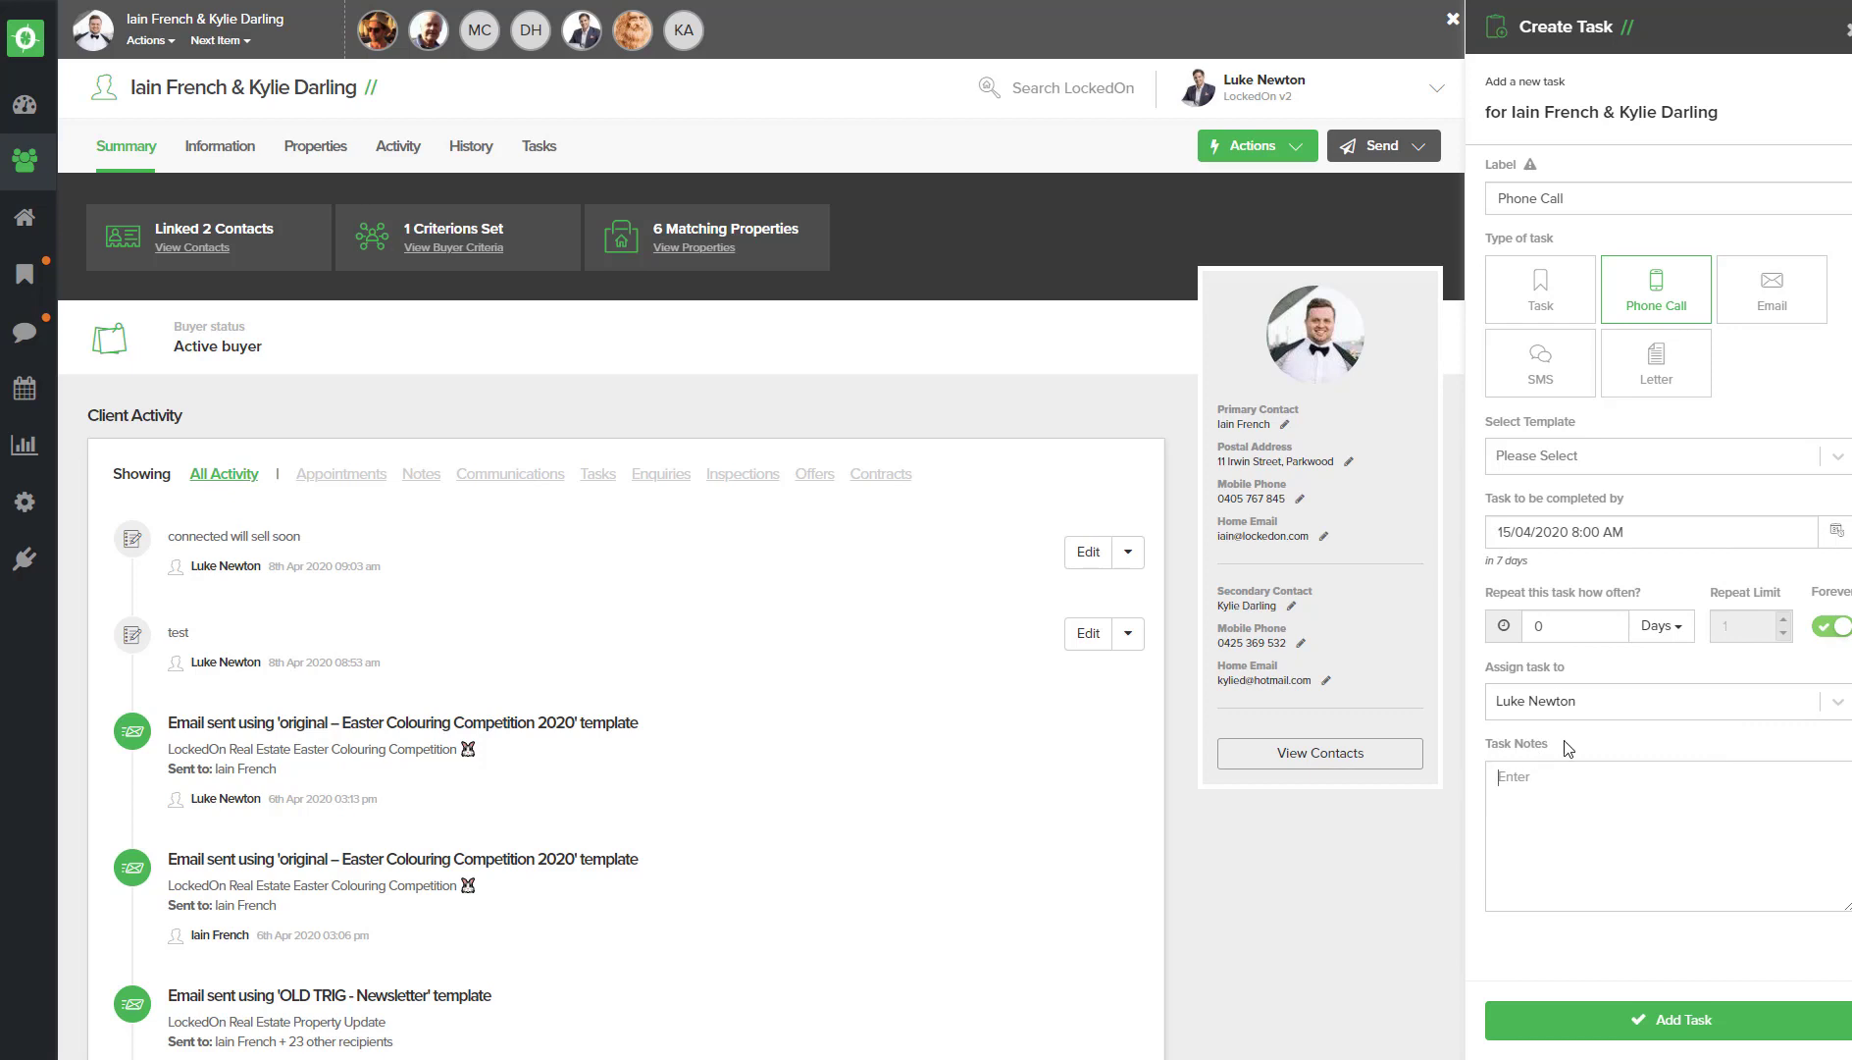
{"action": "type", "text": "Hot seller"}
{"action": "left_click", "coordinate": [1614, 1018]}
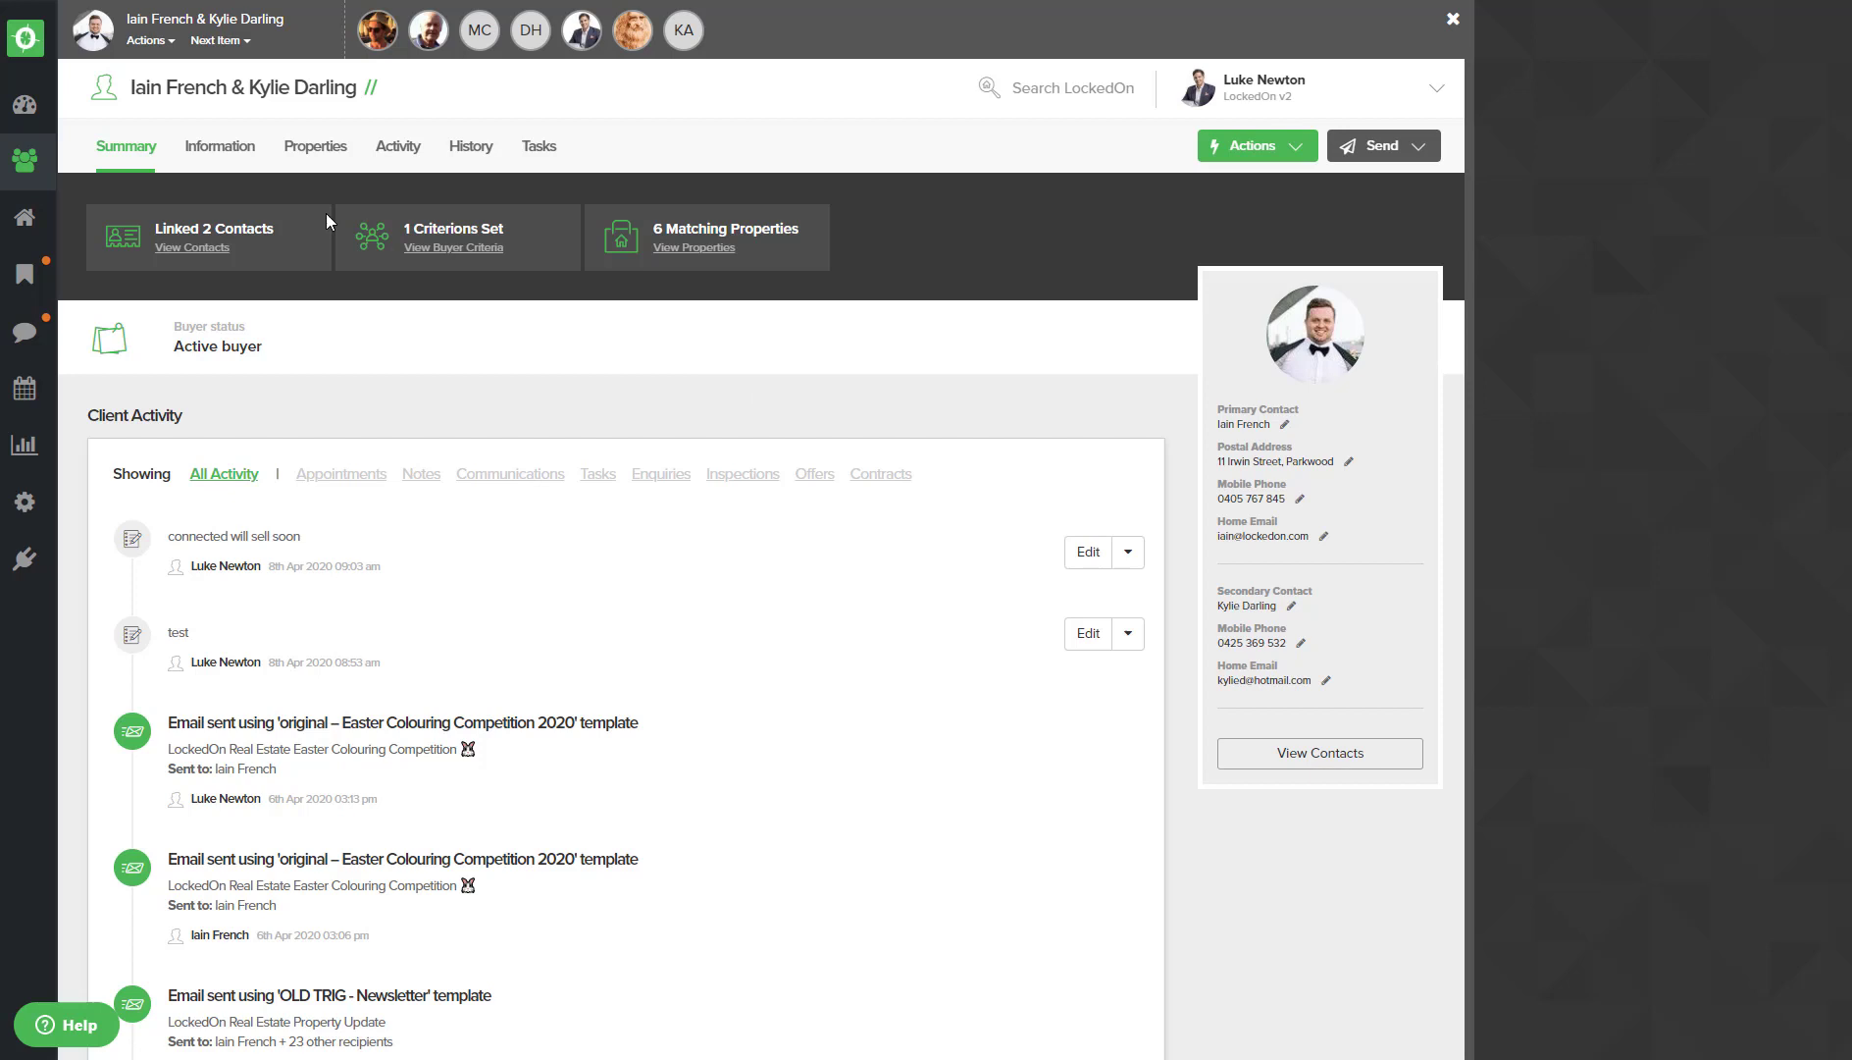
Check the client's Information and tags, view its two contacts, and bring up call outcomes
{"action": "left_click", "coordinate": [225, 157]}
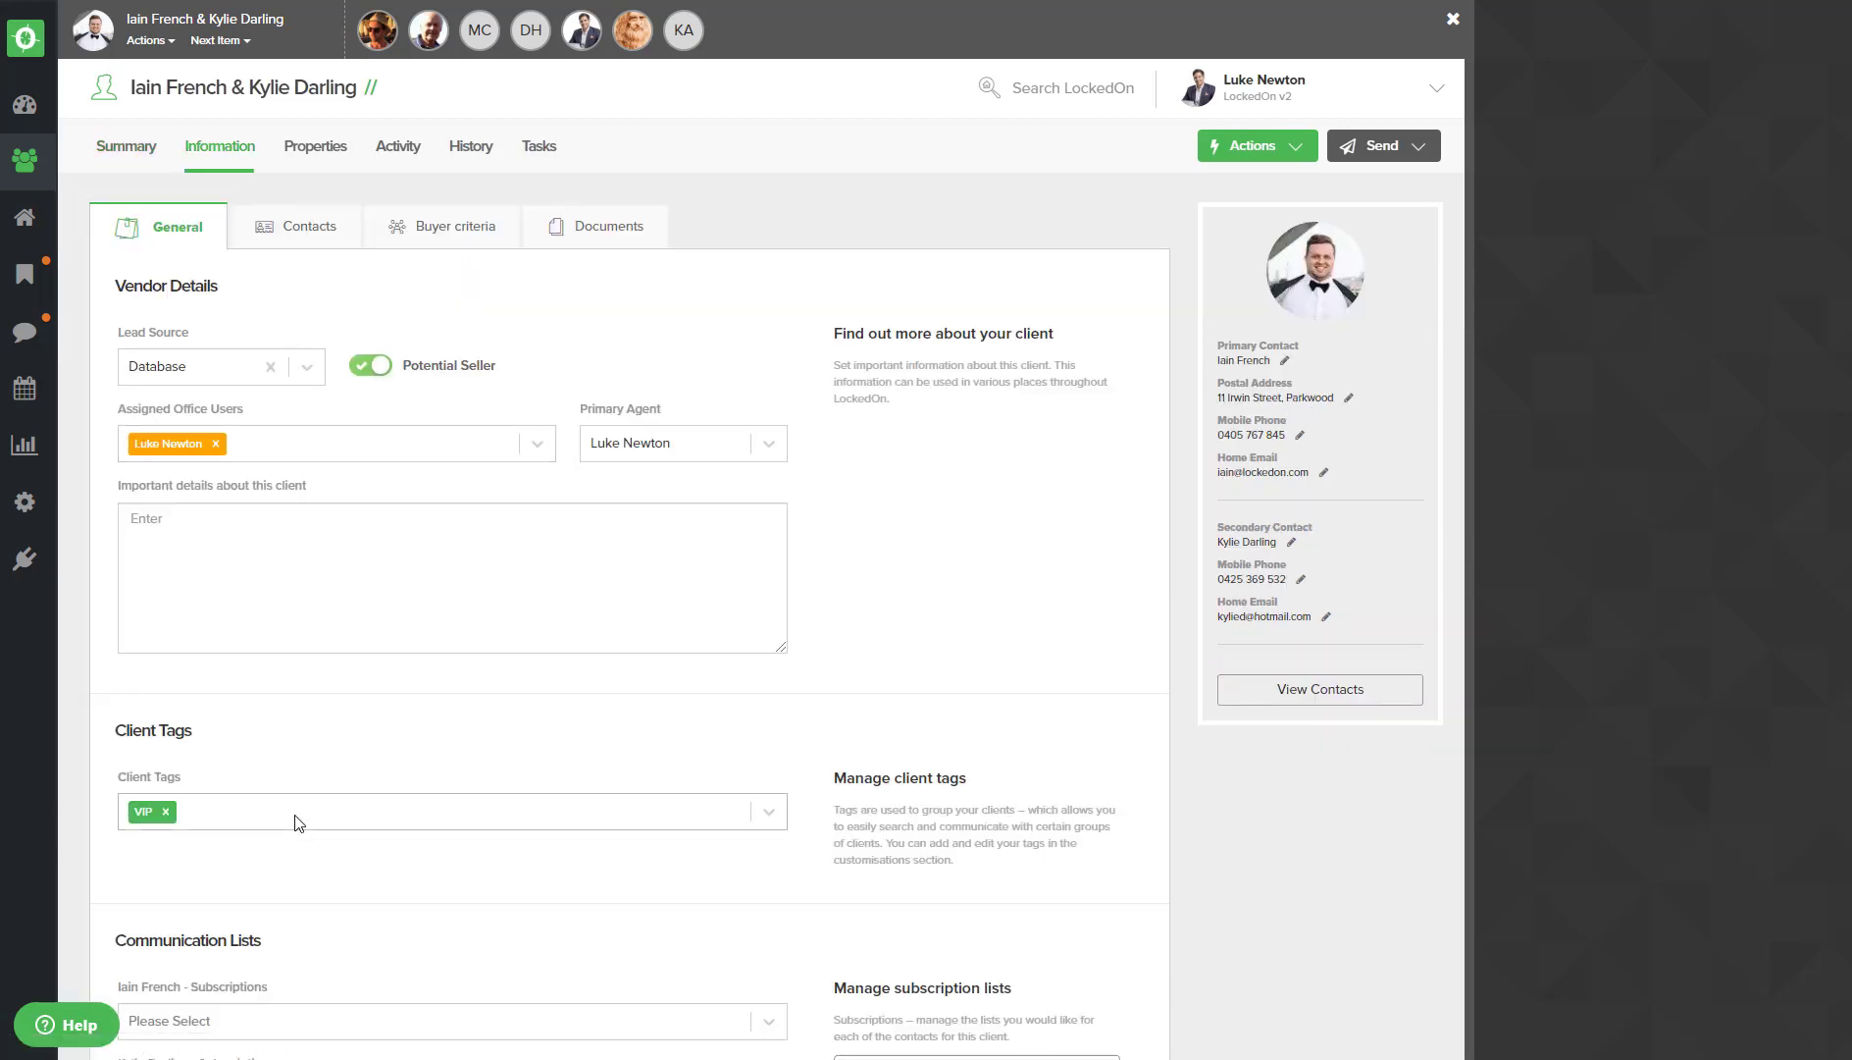
{"action": "left_click", "coordinate": [293, 818]}
{"action": "left_click", "coordinate": [309, 638]}
{"action": "left_click", "coordinate": [297, 241]}
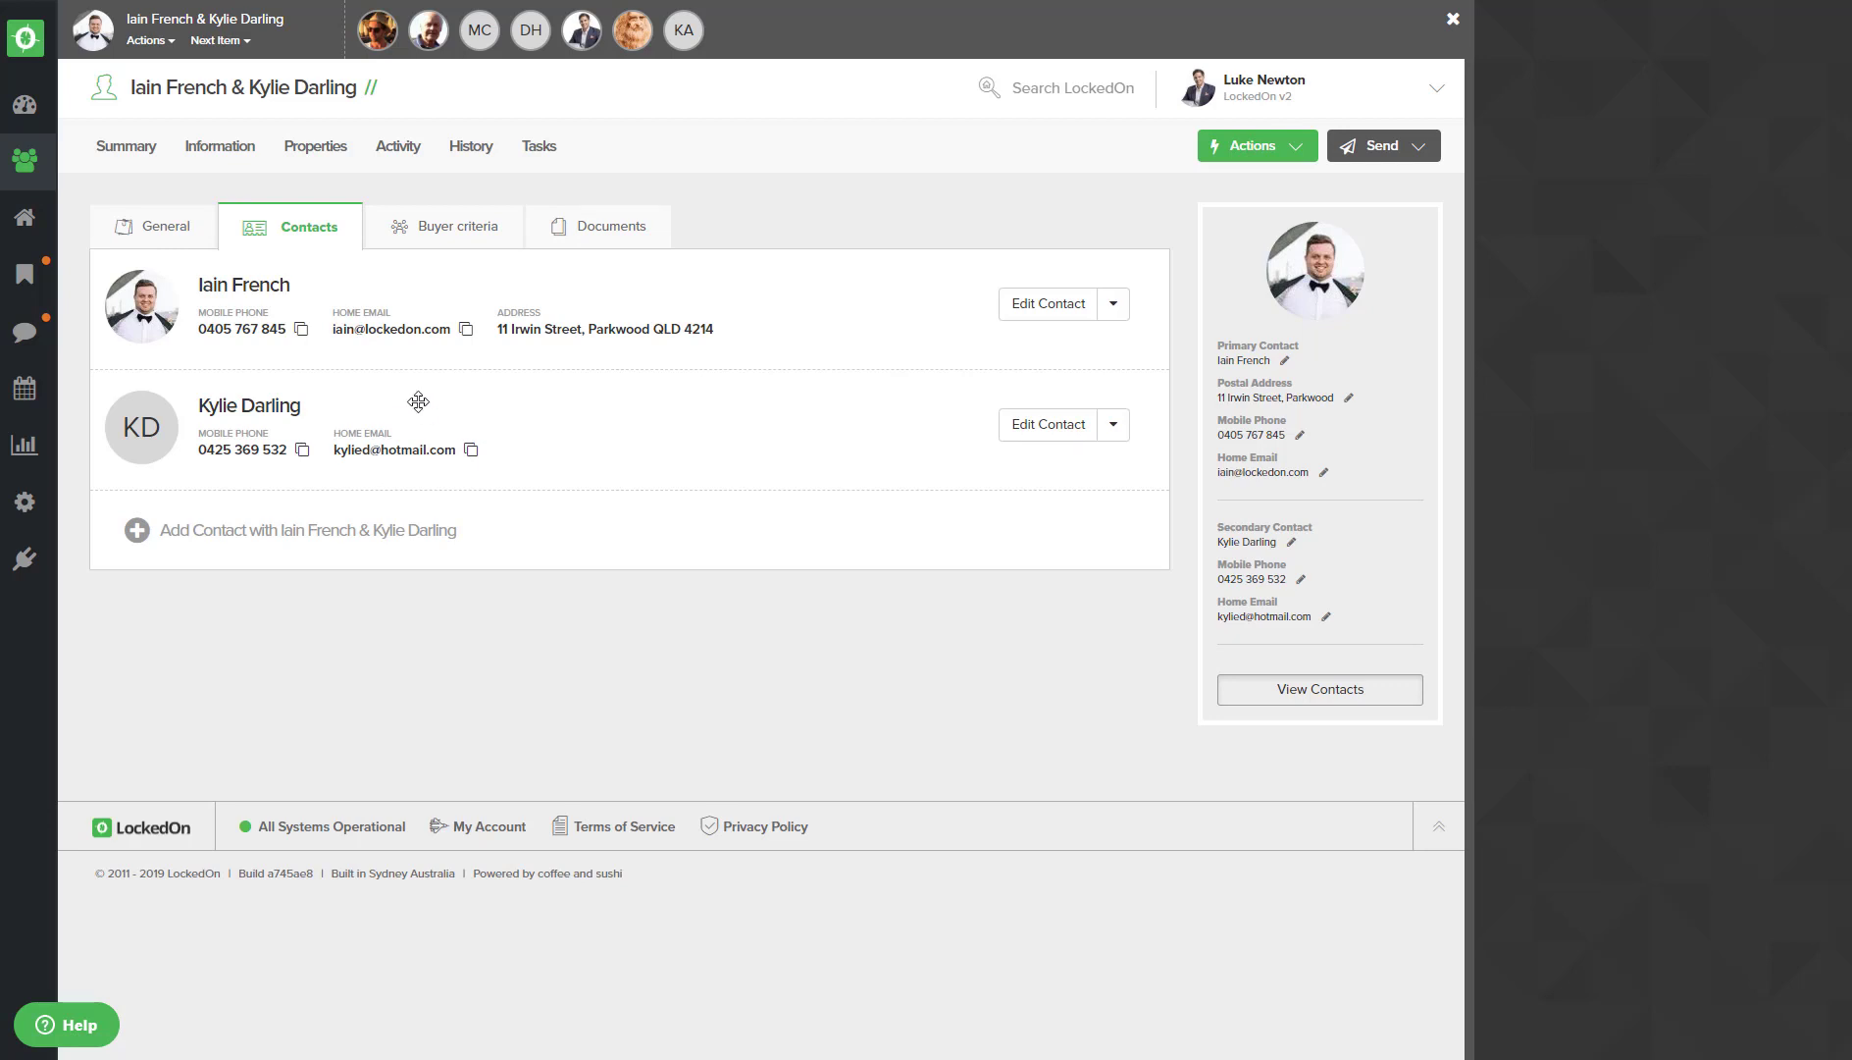
{"action": "left_click", "coordinate": [218, 42]}
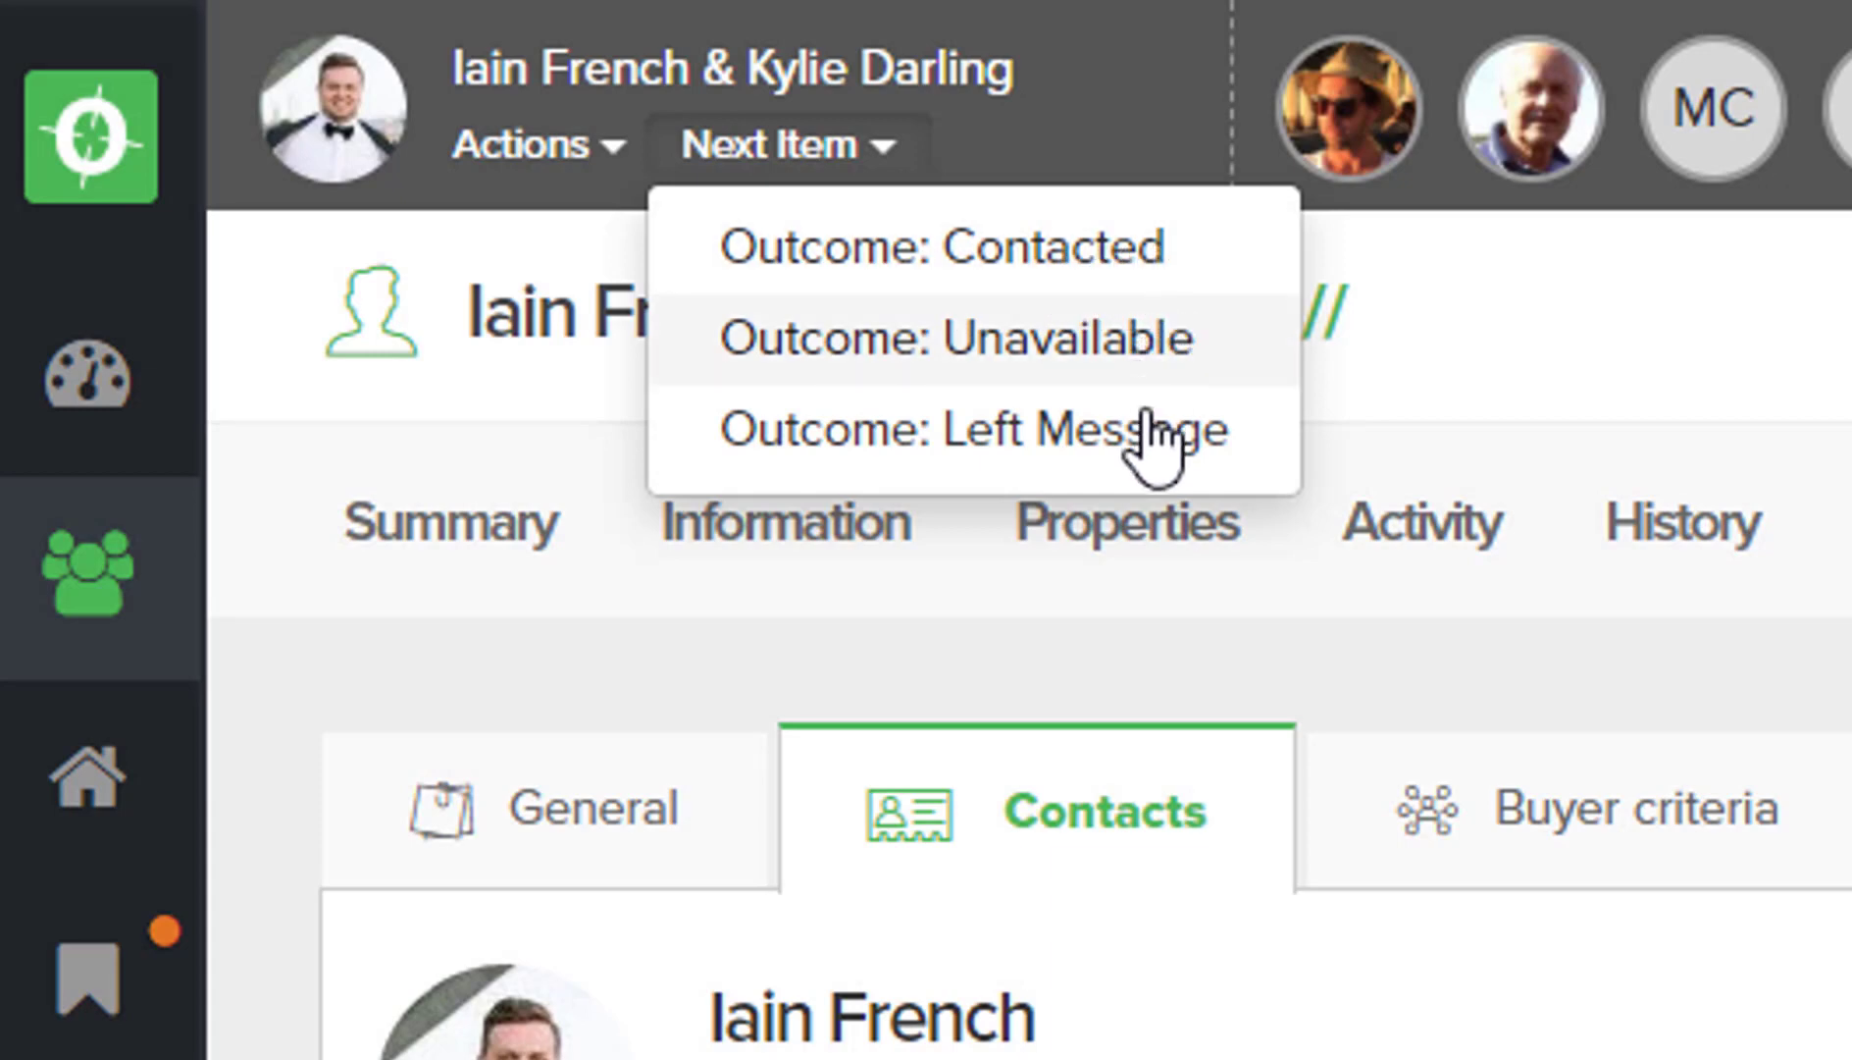
Record outcomes Contacted, Left Message and Unavailable for successive clients, then close the hit list
{"action": "left_click", "coordinate": [1104, 257]}
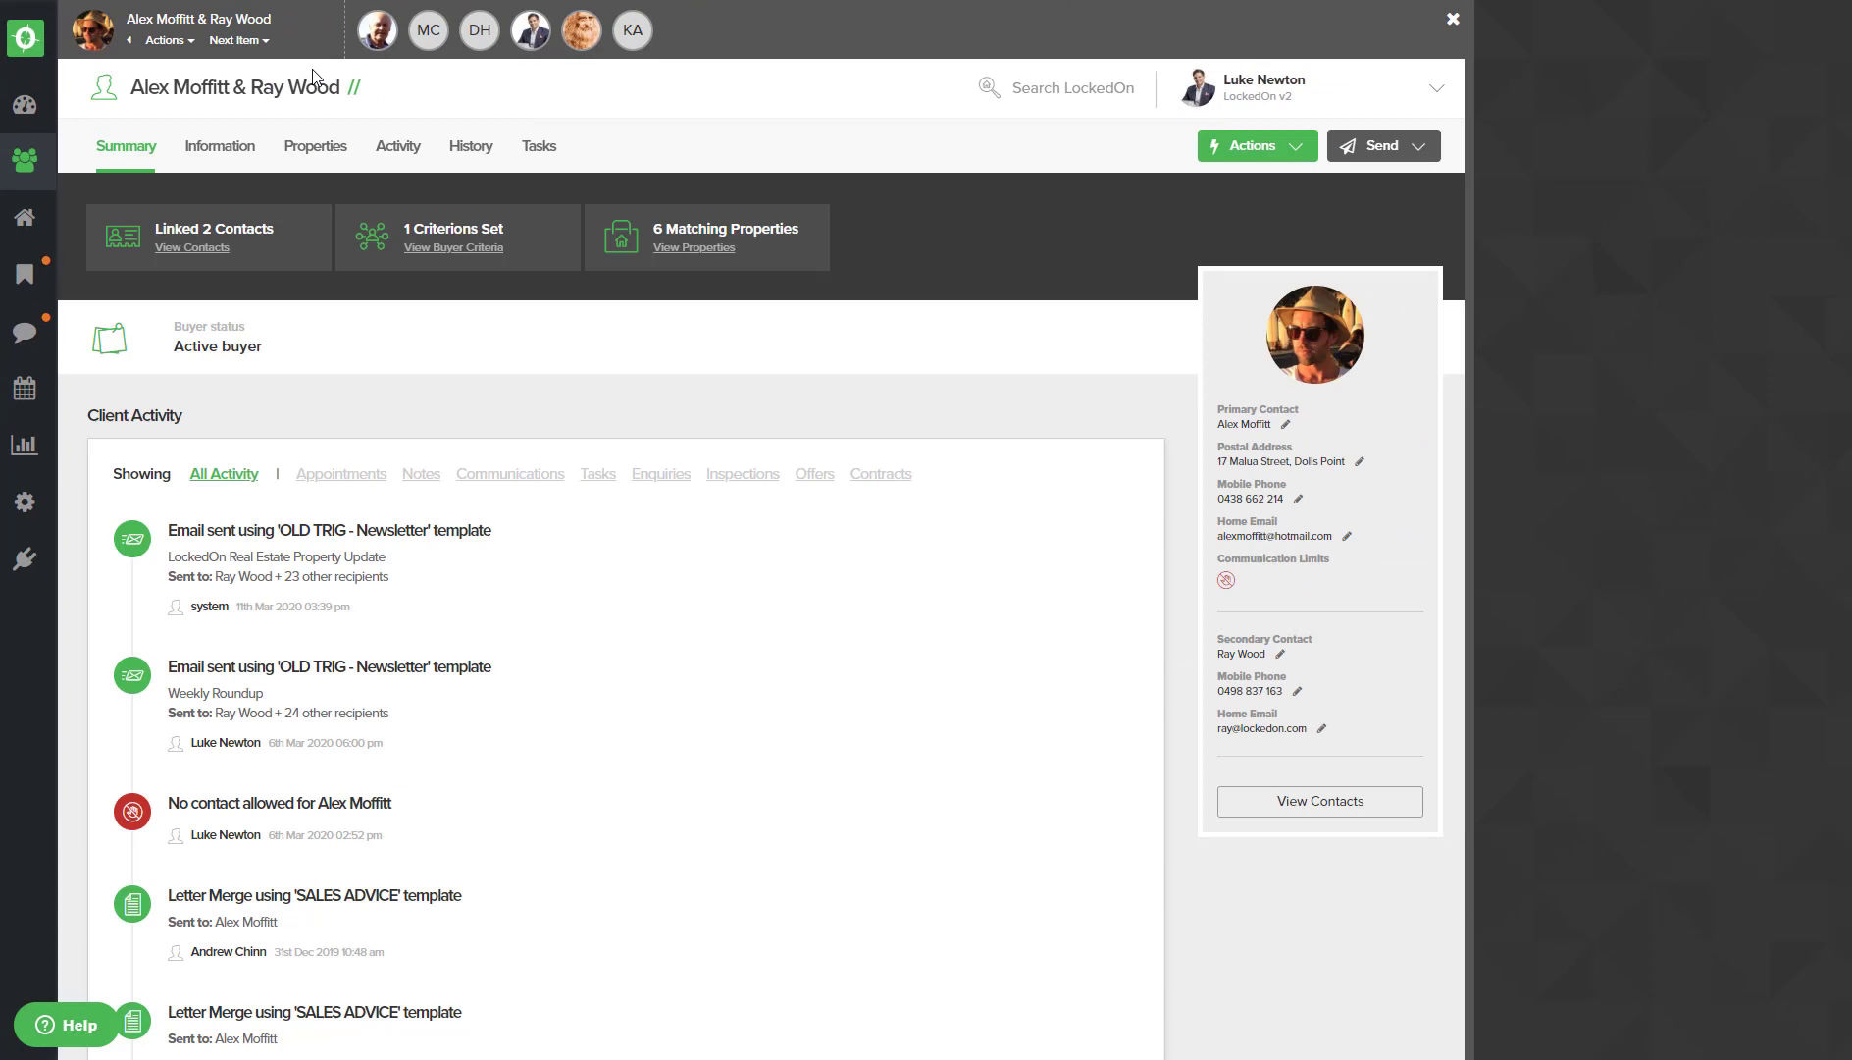
{"action": "left_click", "coordinate": [235, 41]}
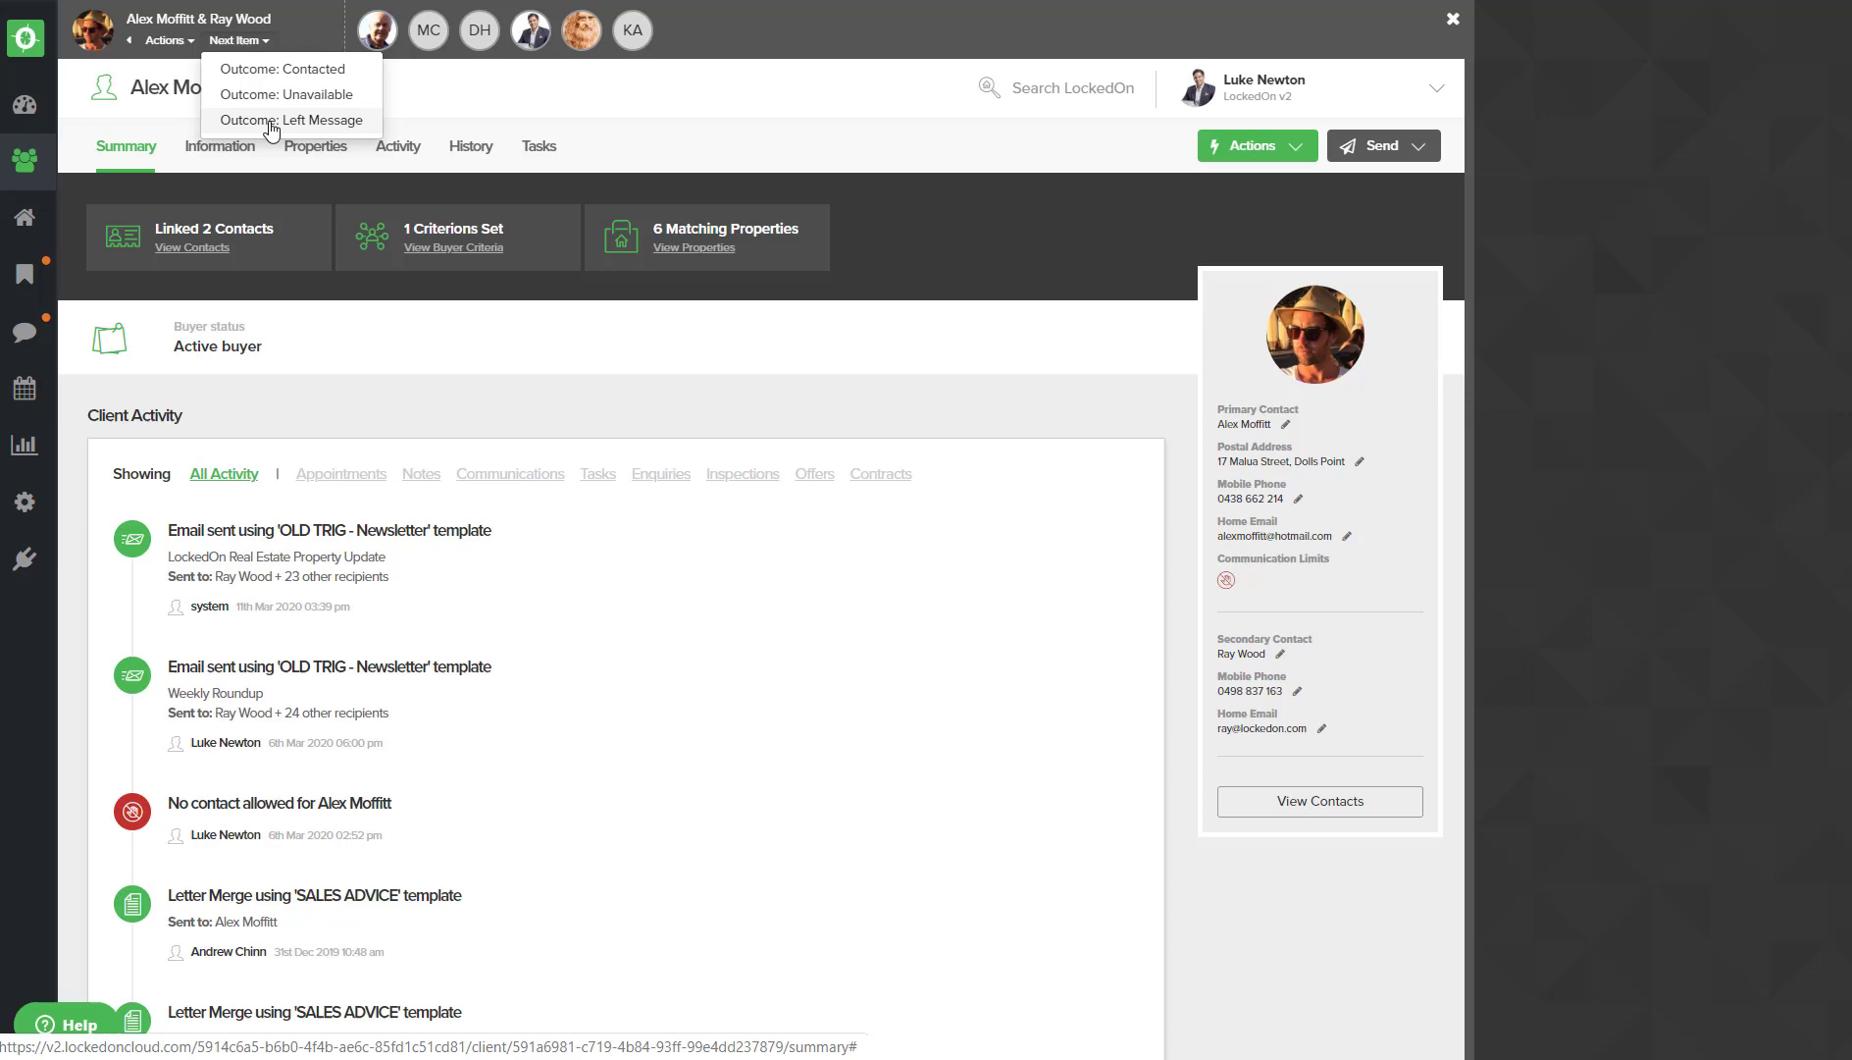
{"action": "left_click", "coordinate": [272, 126]}
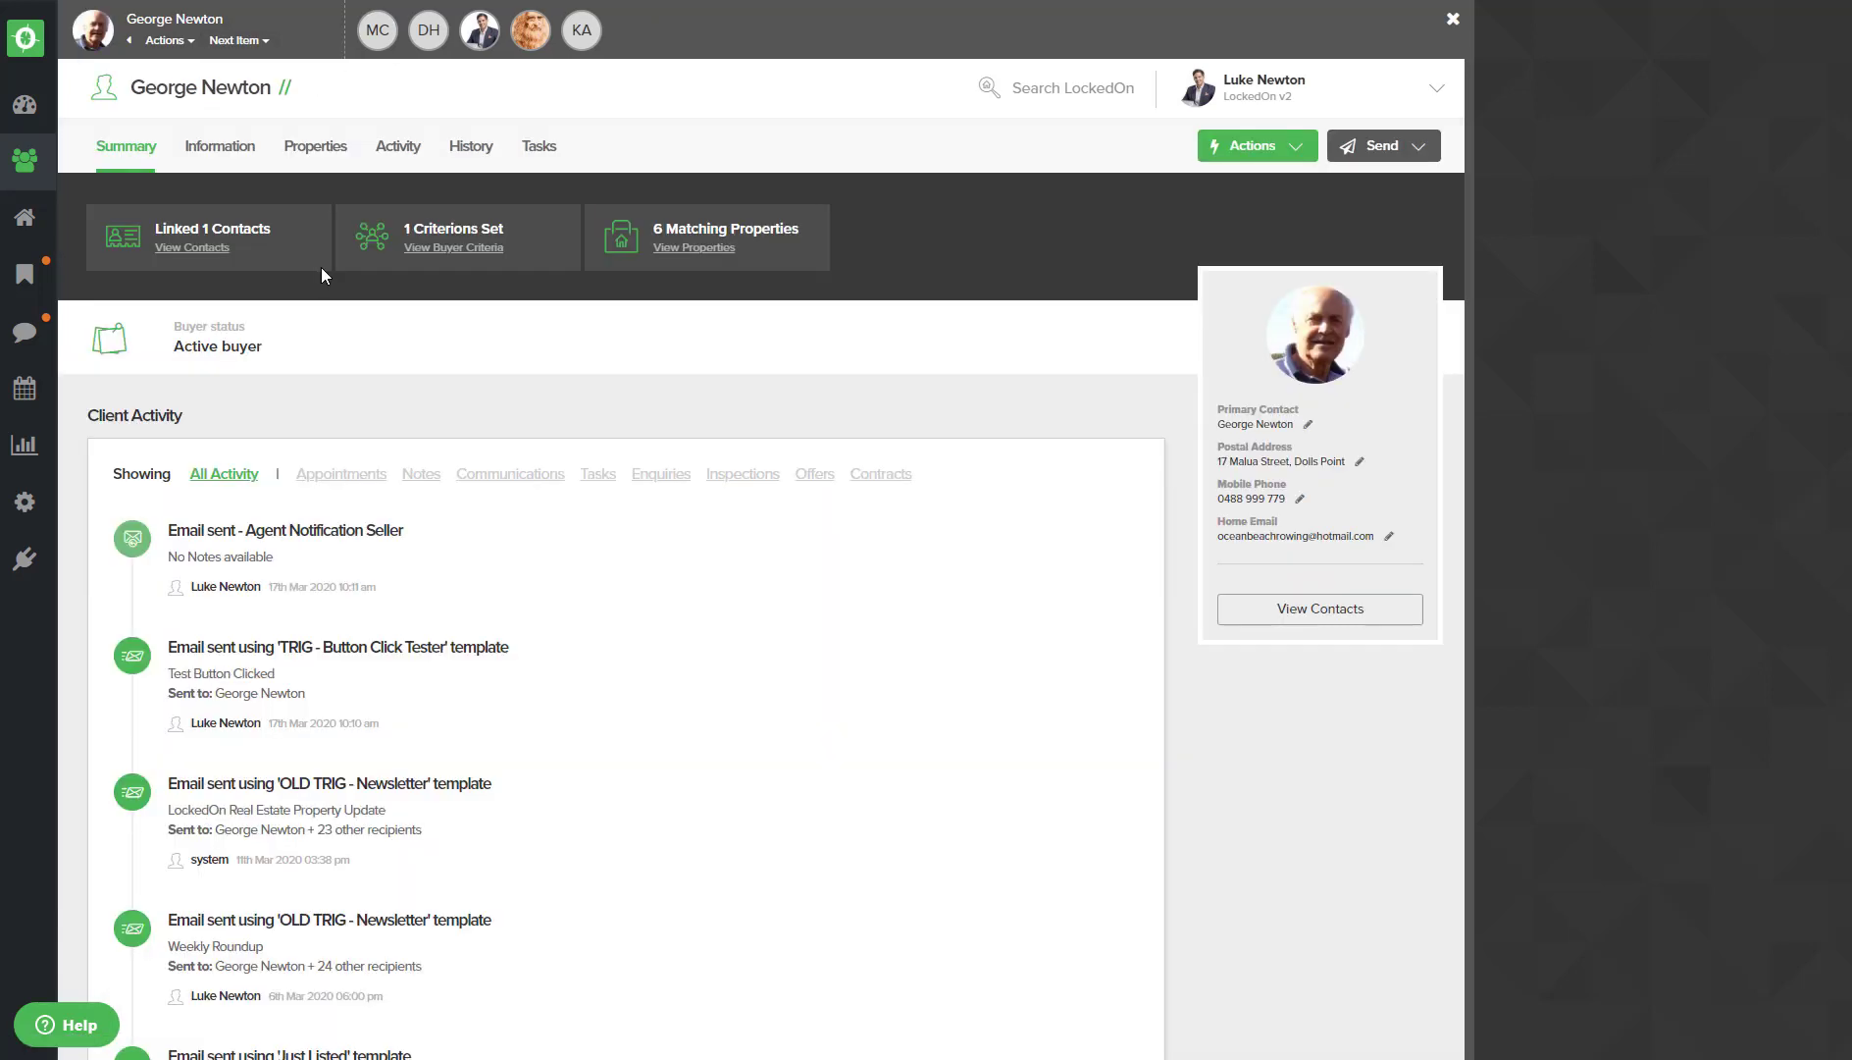
{"action": "left_click", "coordinate": [247, 44]}
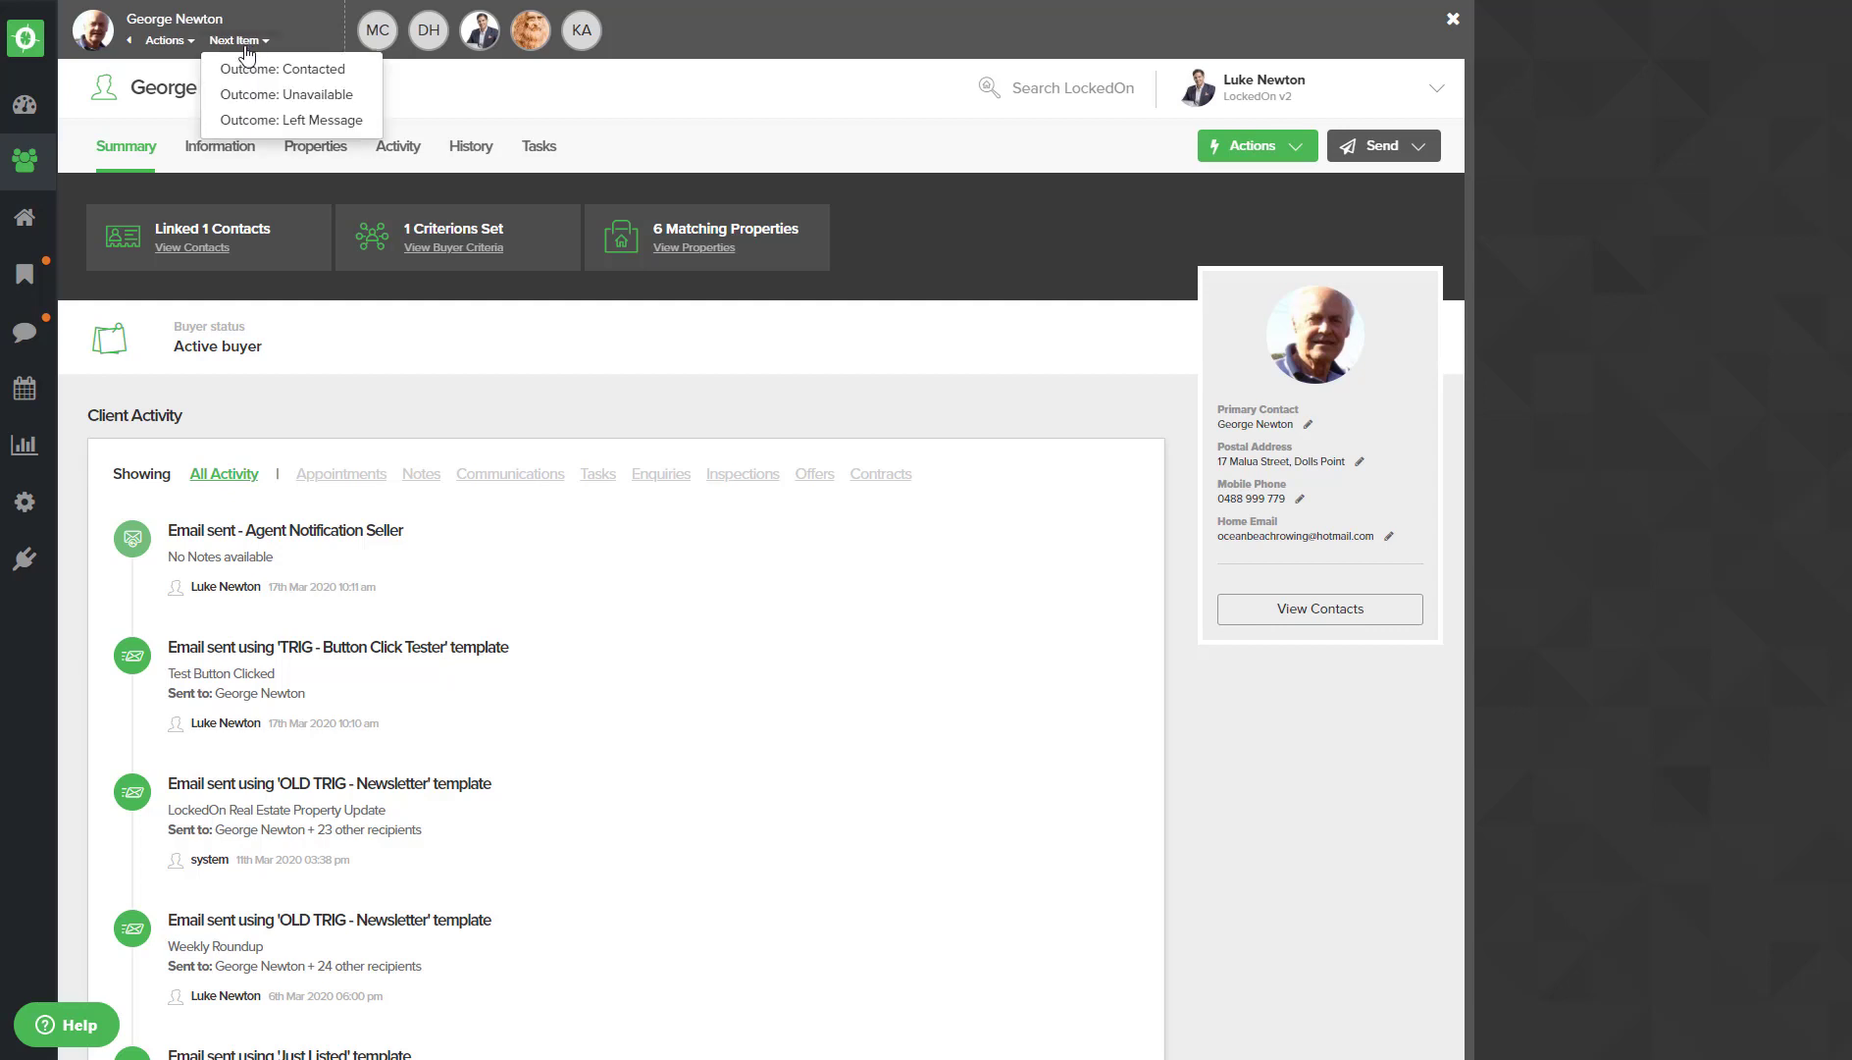
{"action": "left_click", "coordinate": [260, 99]}
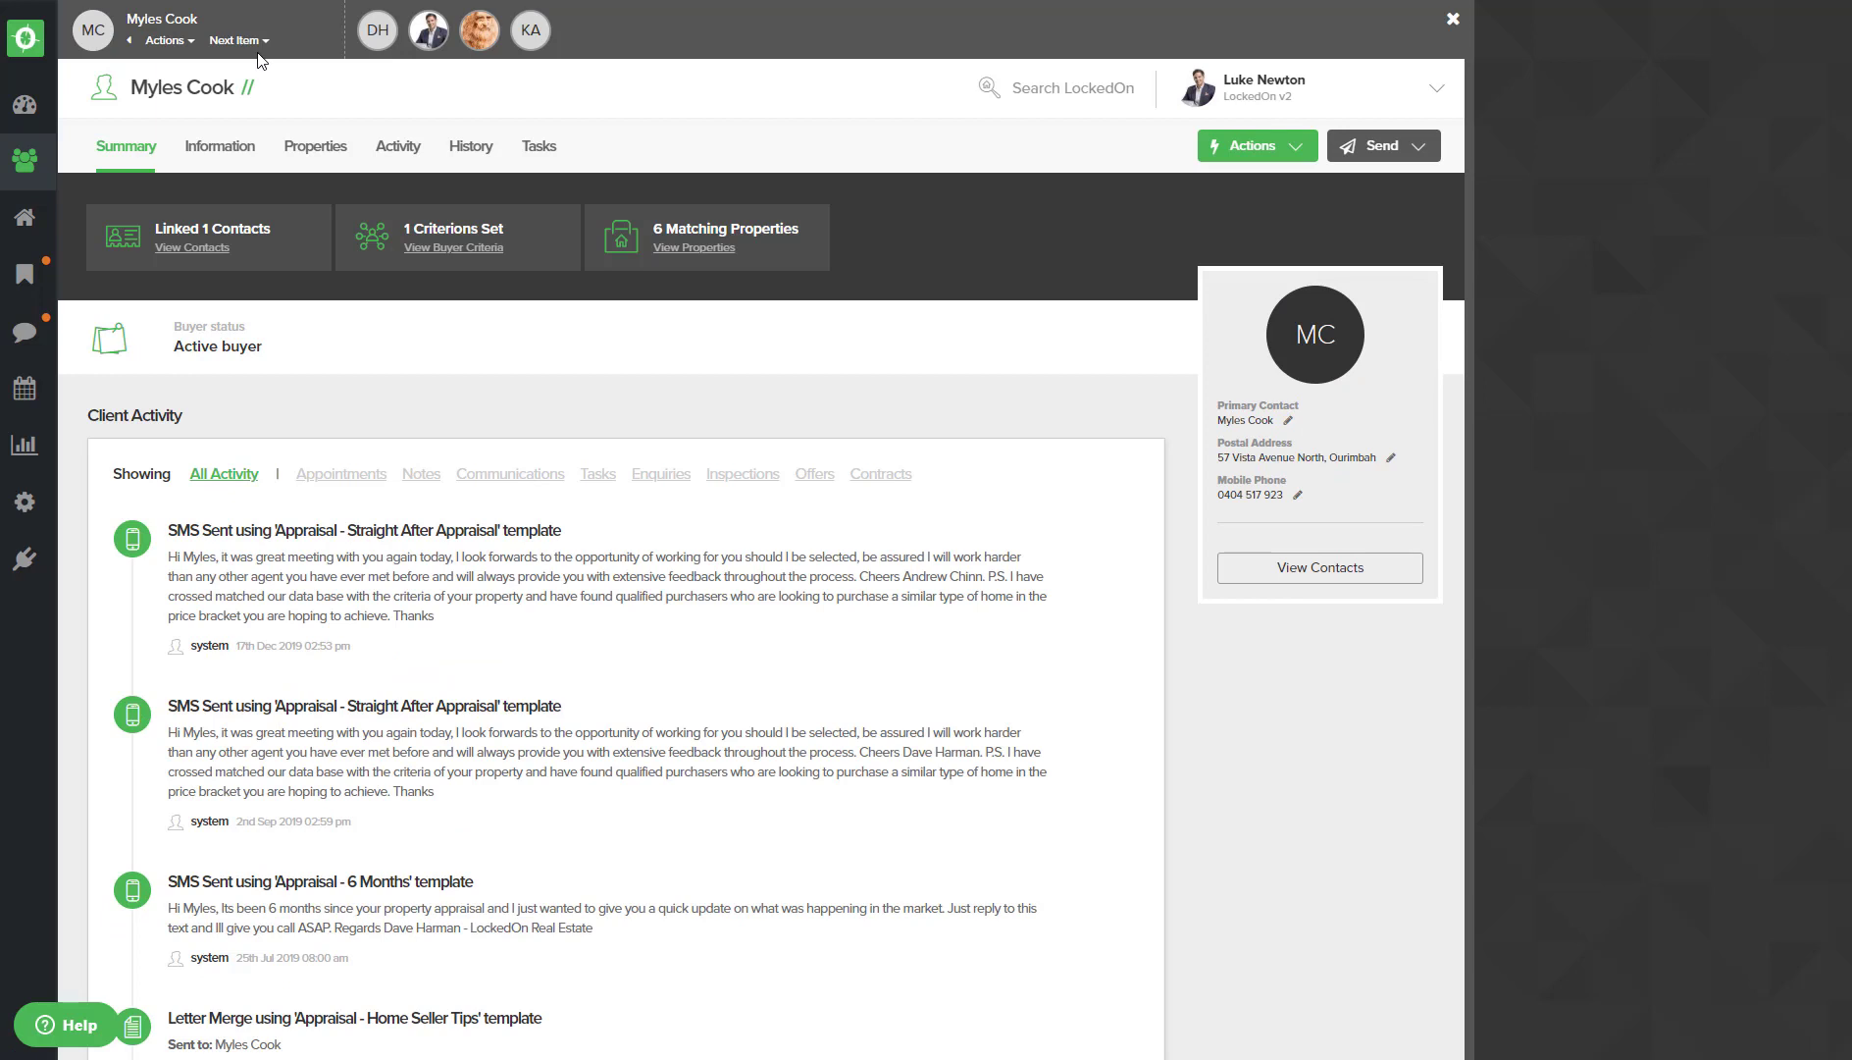
{"action": "left_click", "coordinate": [1456, 21]}
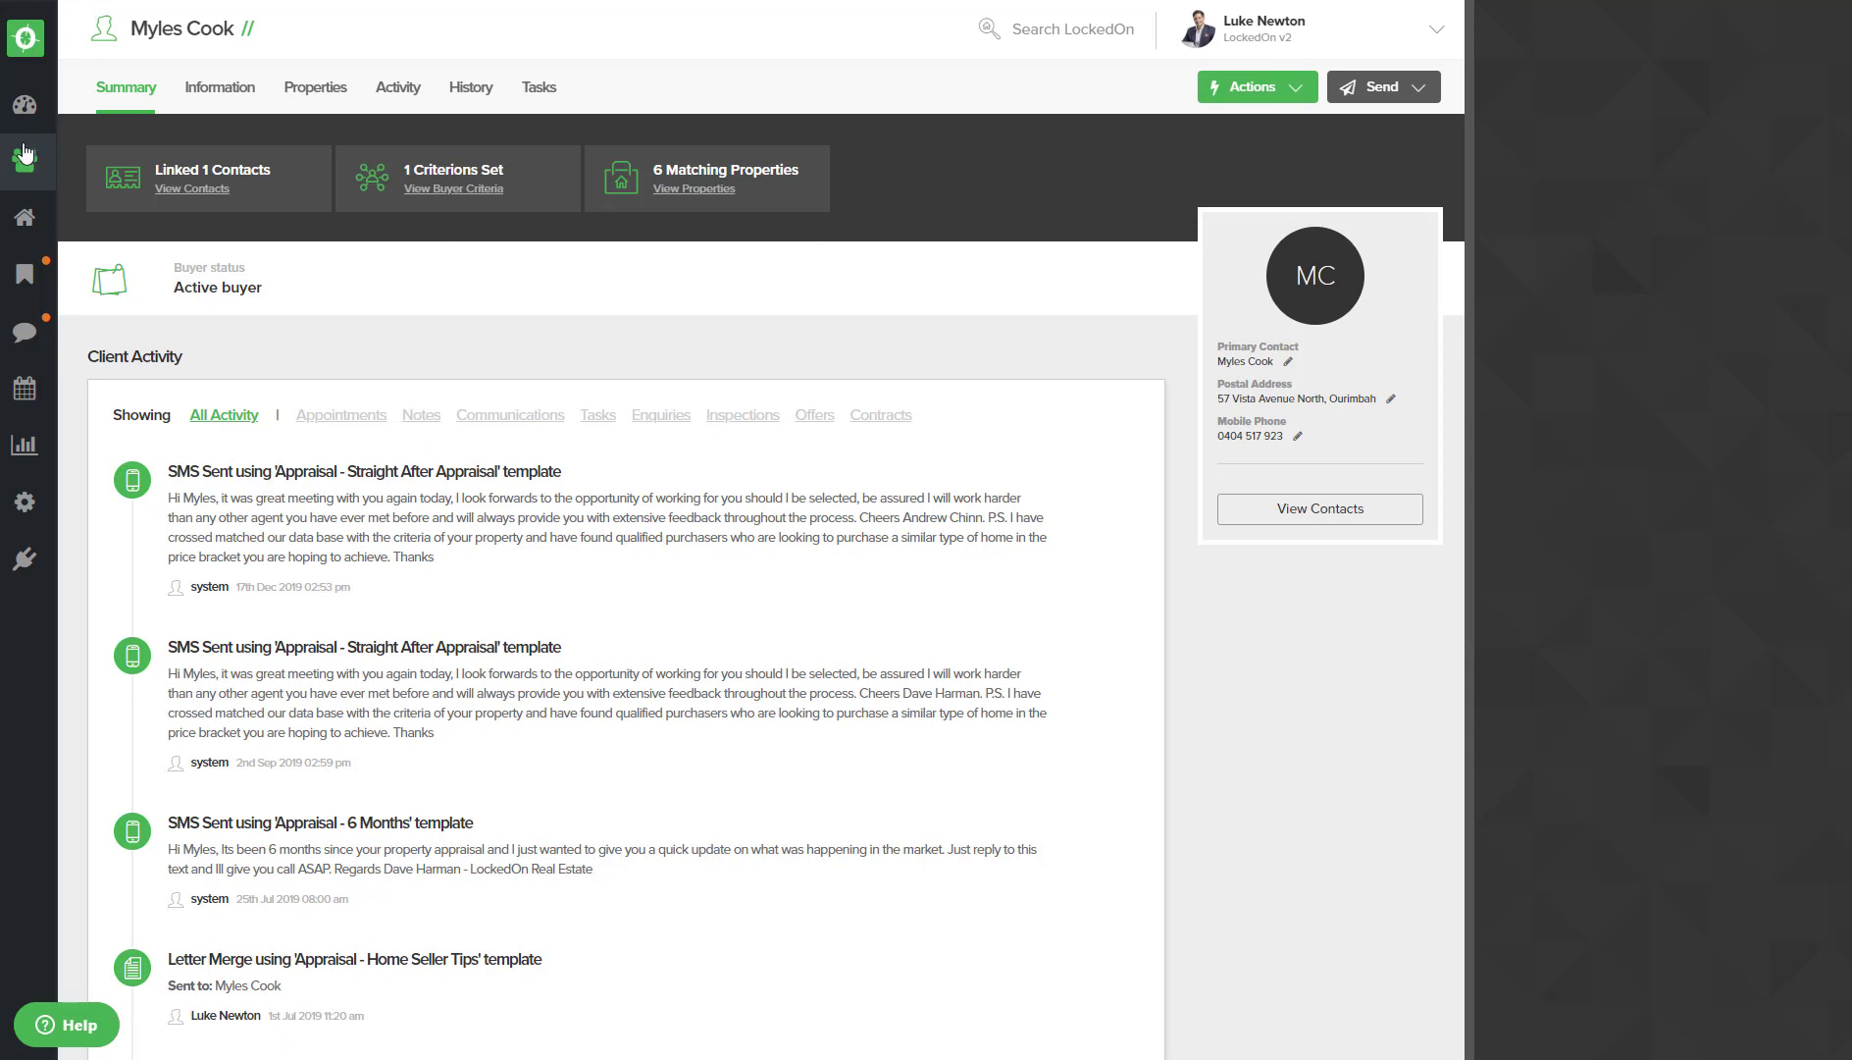
Check VIP Calls progress (3 of 8 done) under Tasks > Hit Lists and relaunch it
{"action": "left_click", "coordinate": [24, 104]}
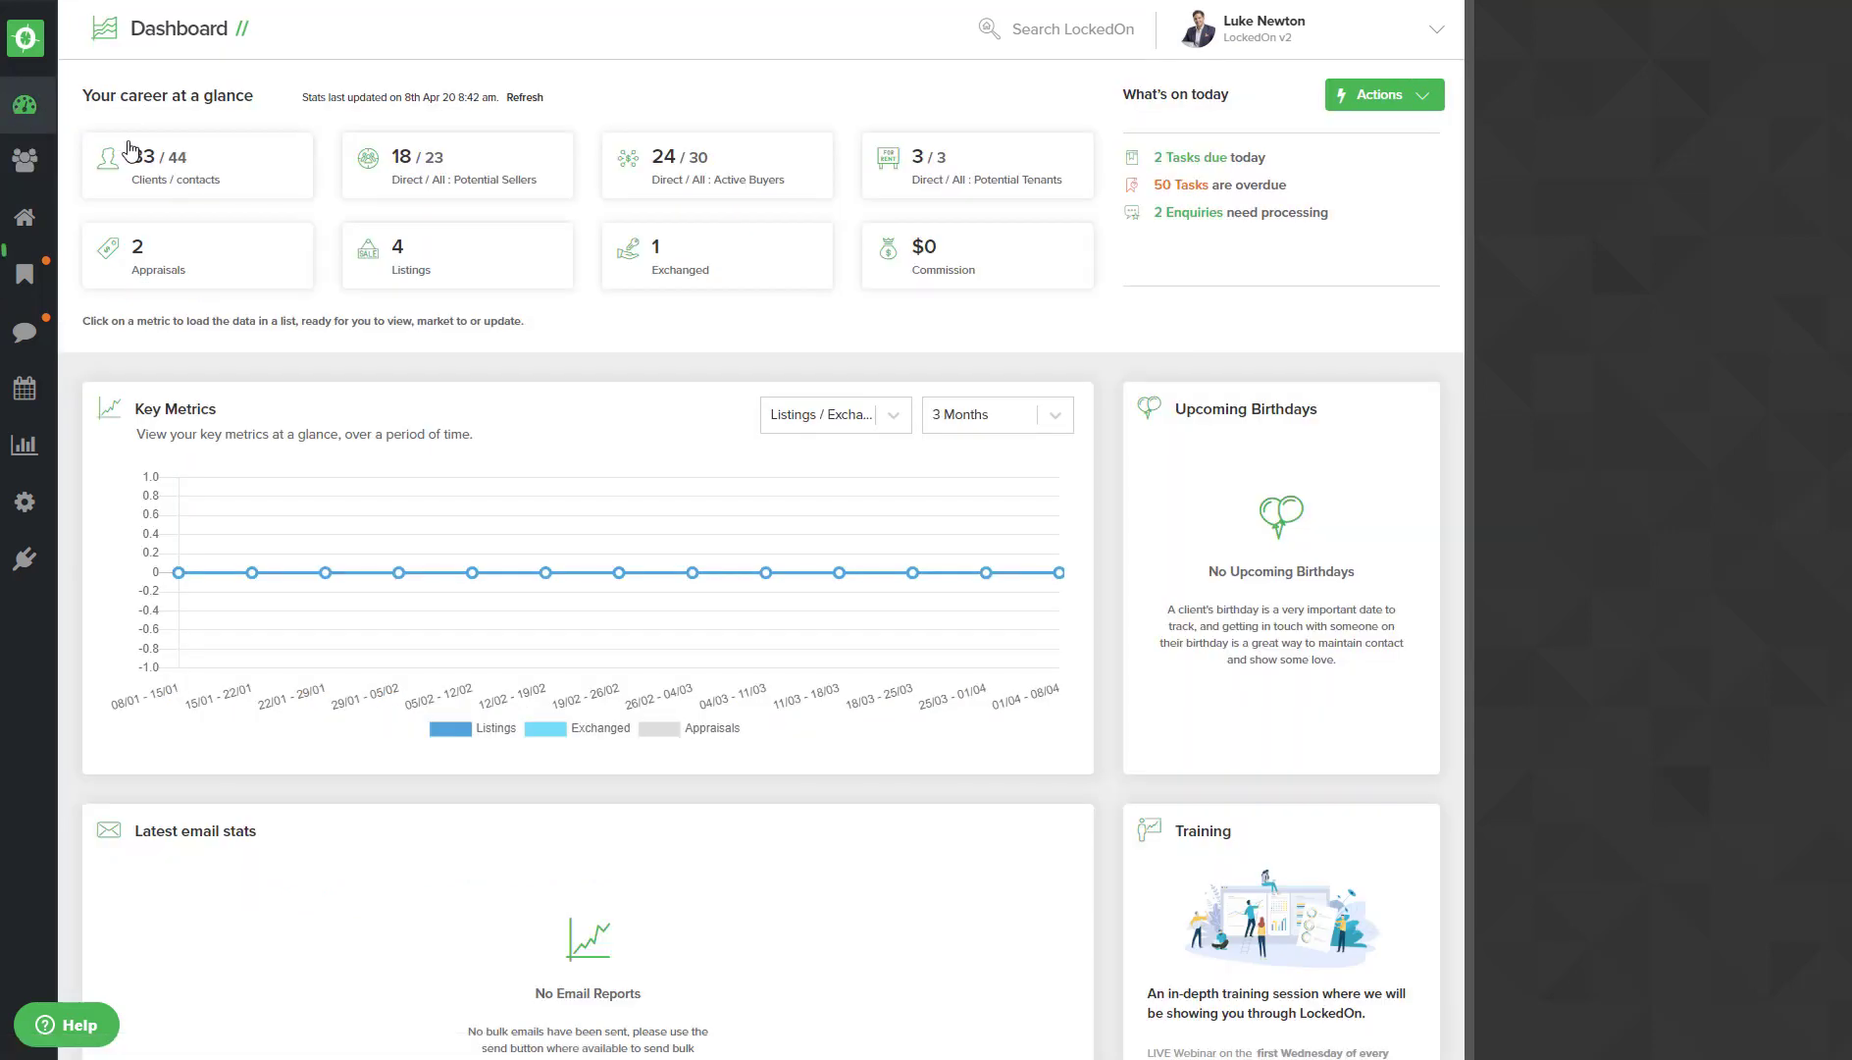
{"action": "left_click", "coordinate": [26, 274]}
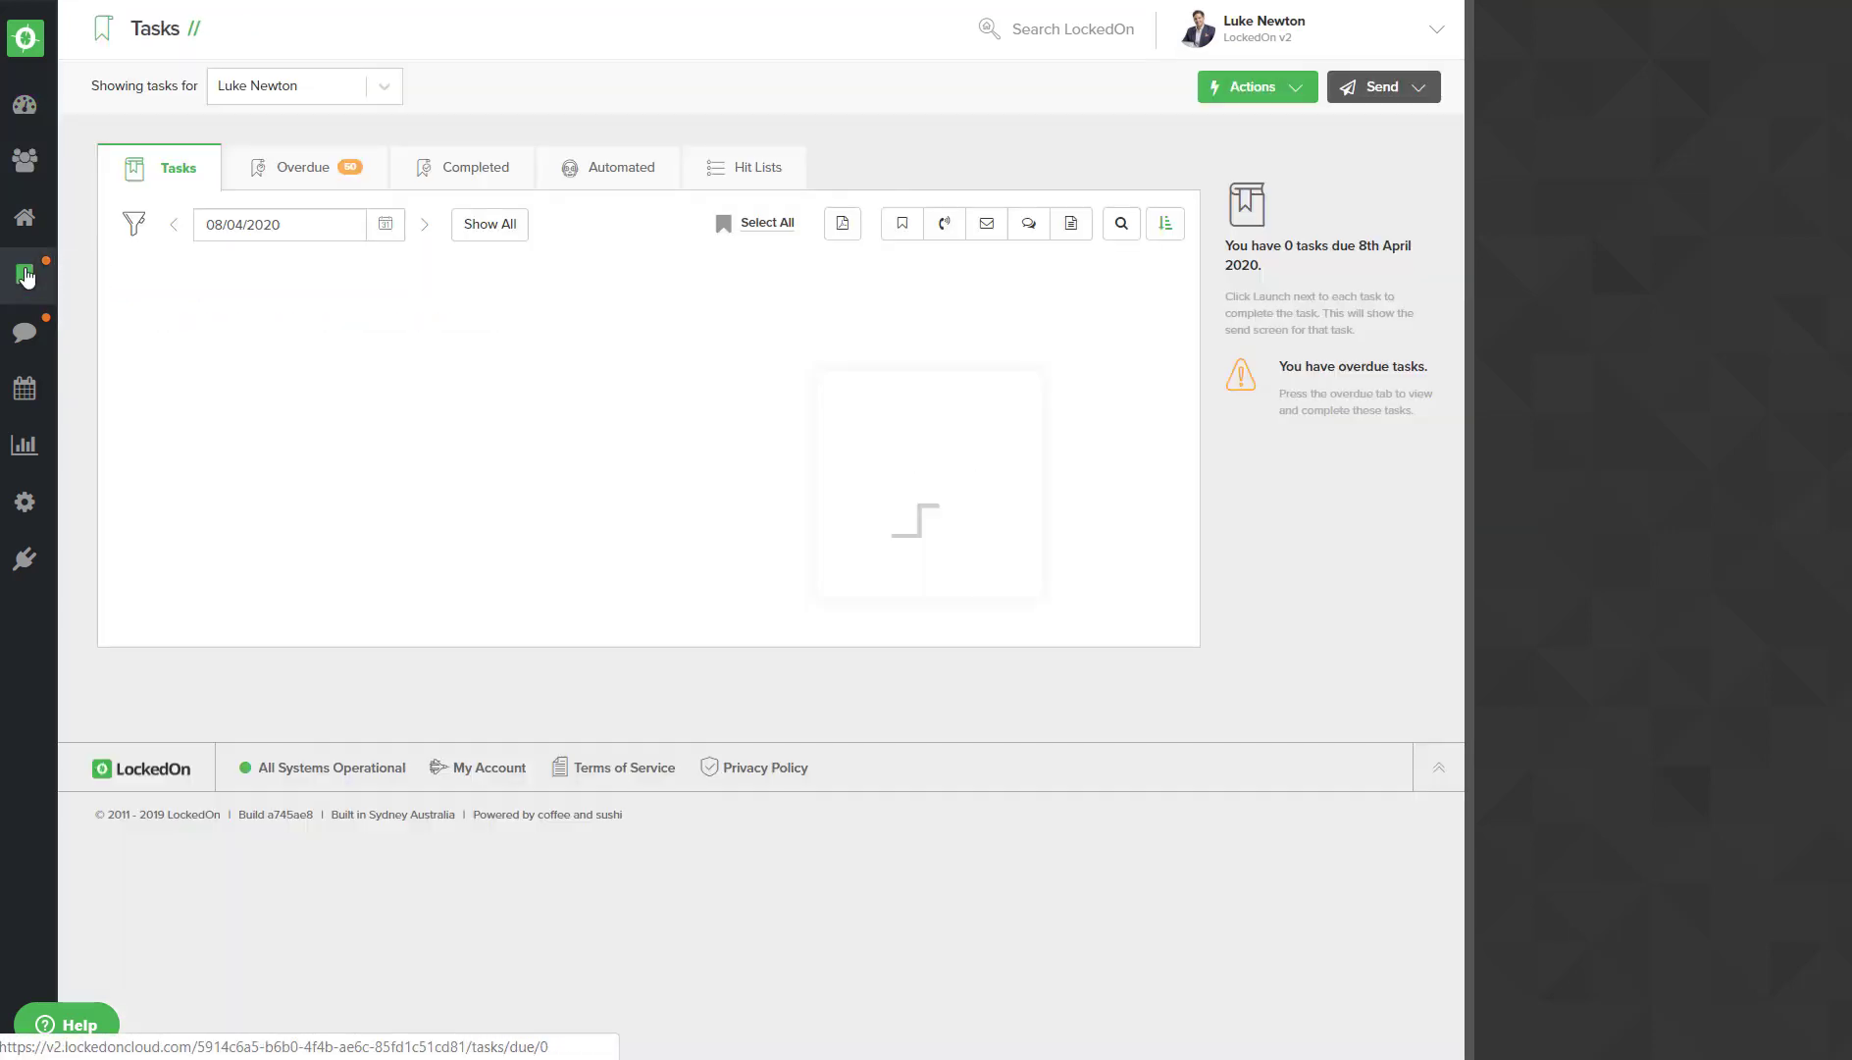
{"action": "left_click", "coordinate": [741, 178]}
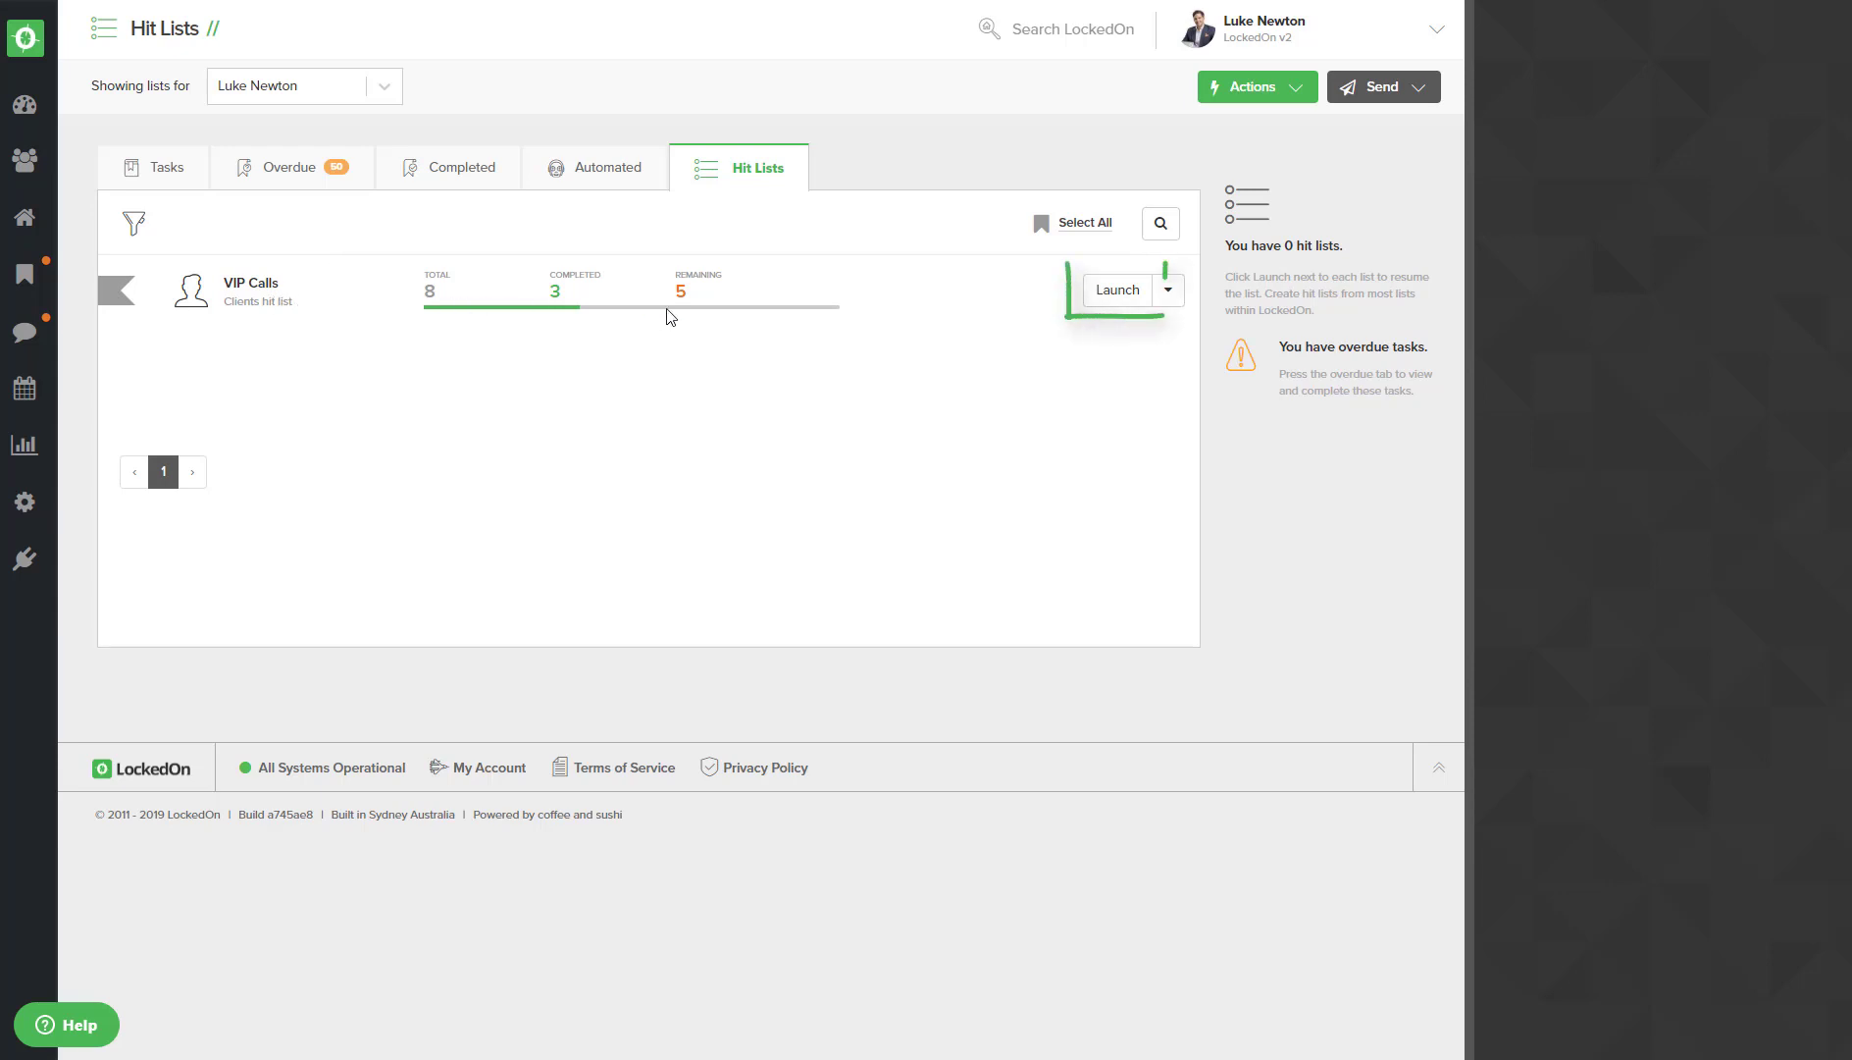
{"action": "left_click", "coordinate": [1114, 293]}
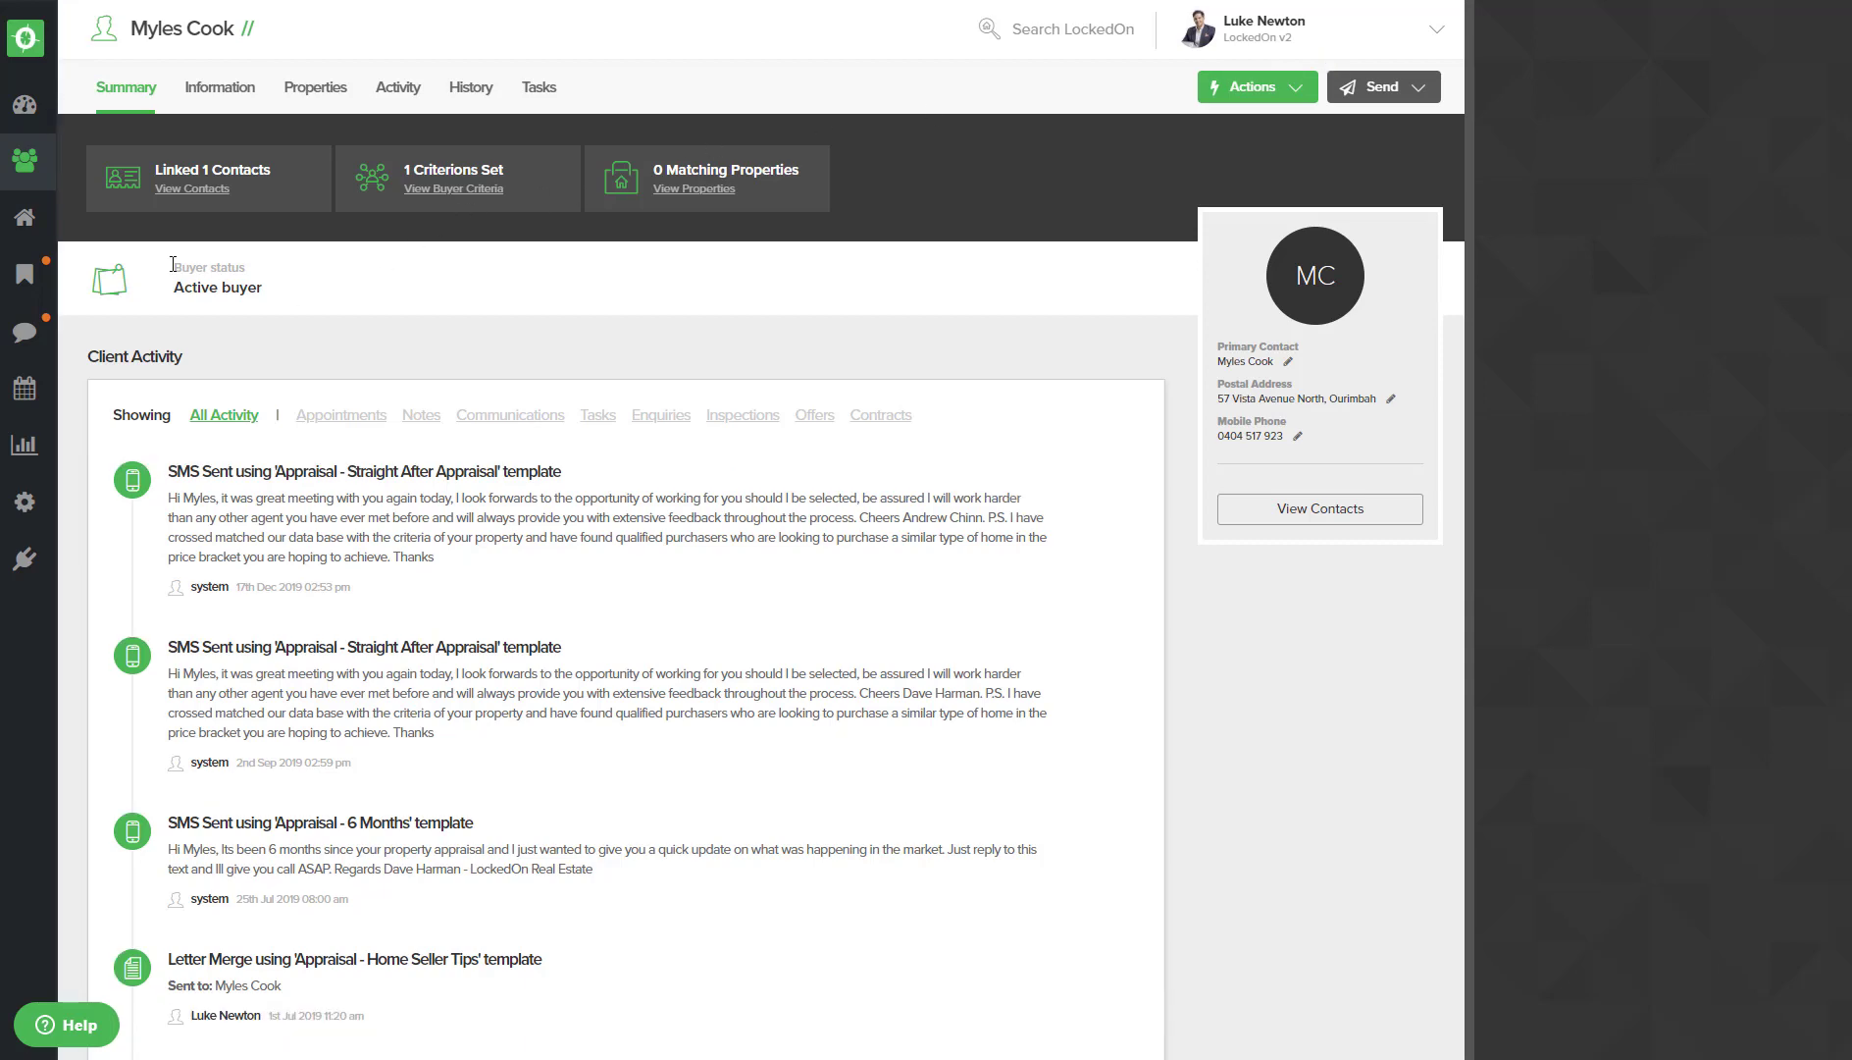
From the unfiltered Clients list, start a Default hit list and begin labelling it 'Data Cleaning'
{"action": "left_click", "coordinate": [24, 114]}
{"action": "left_click", "coordinate": [24, 160]}
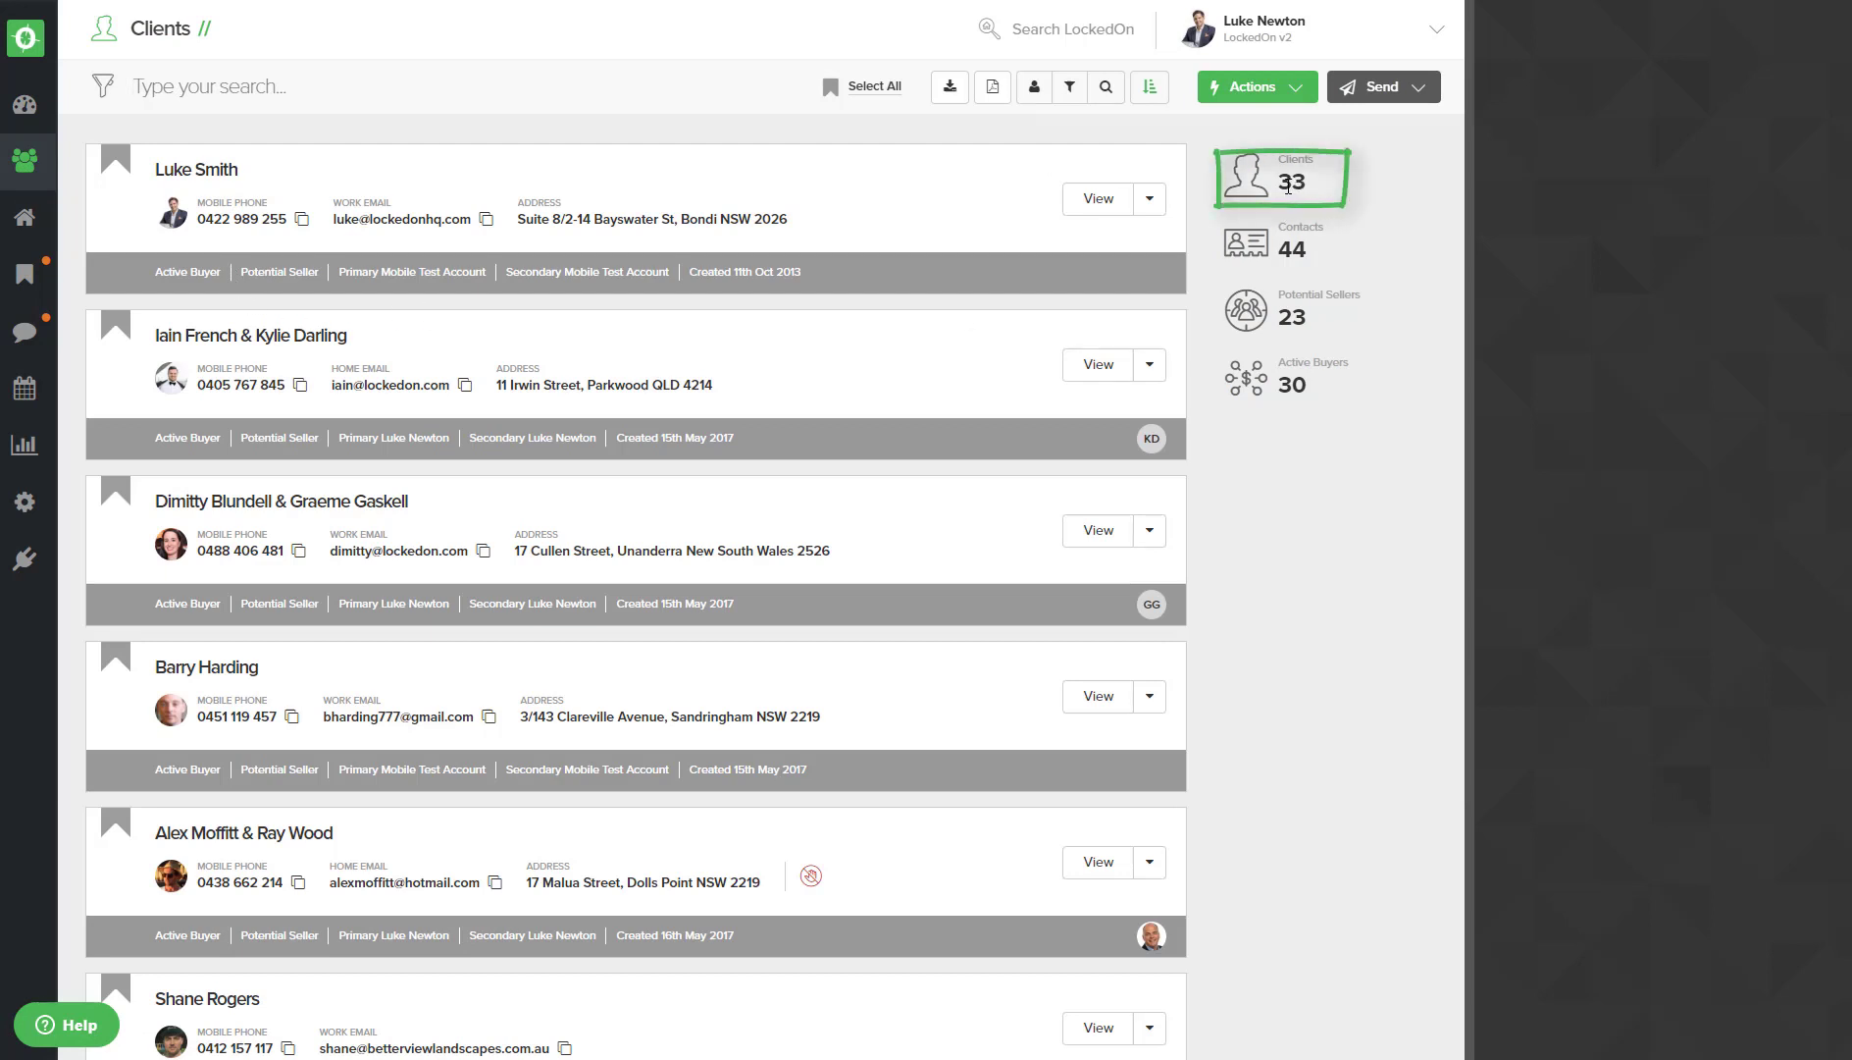
{"action": "left_click", "coordinate": [1256, 89]}
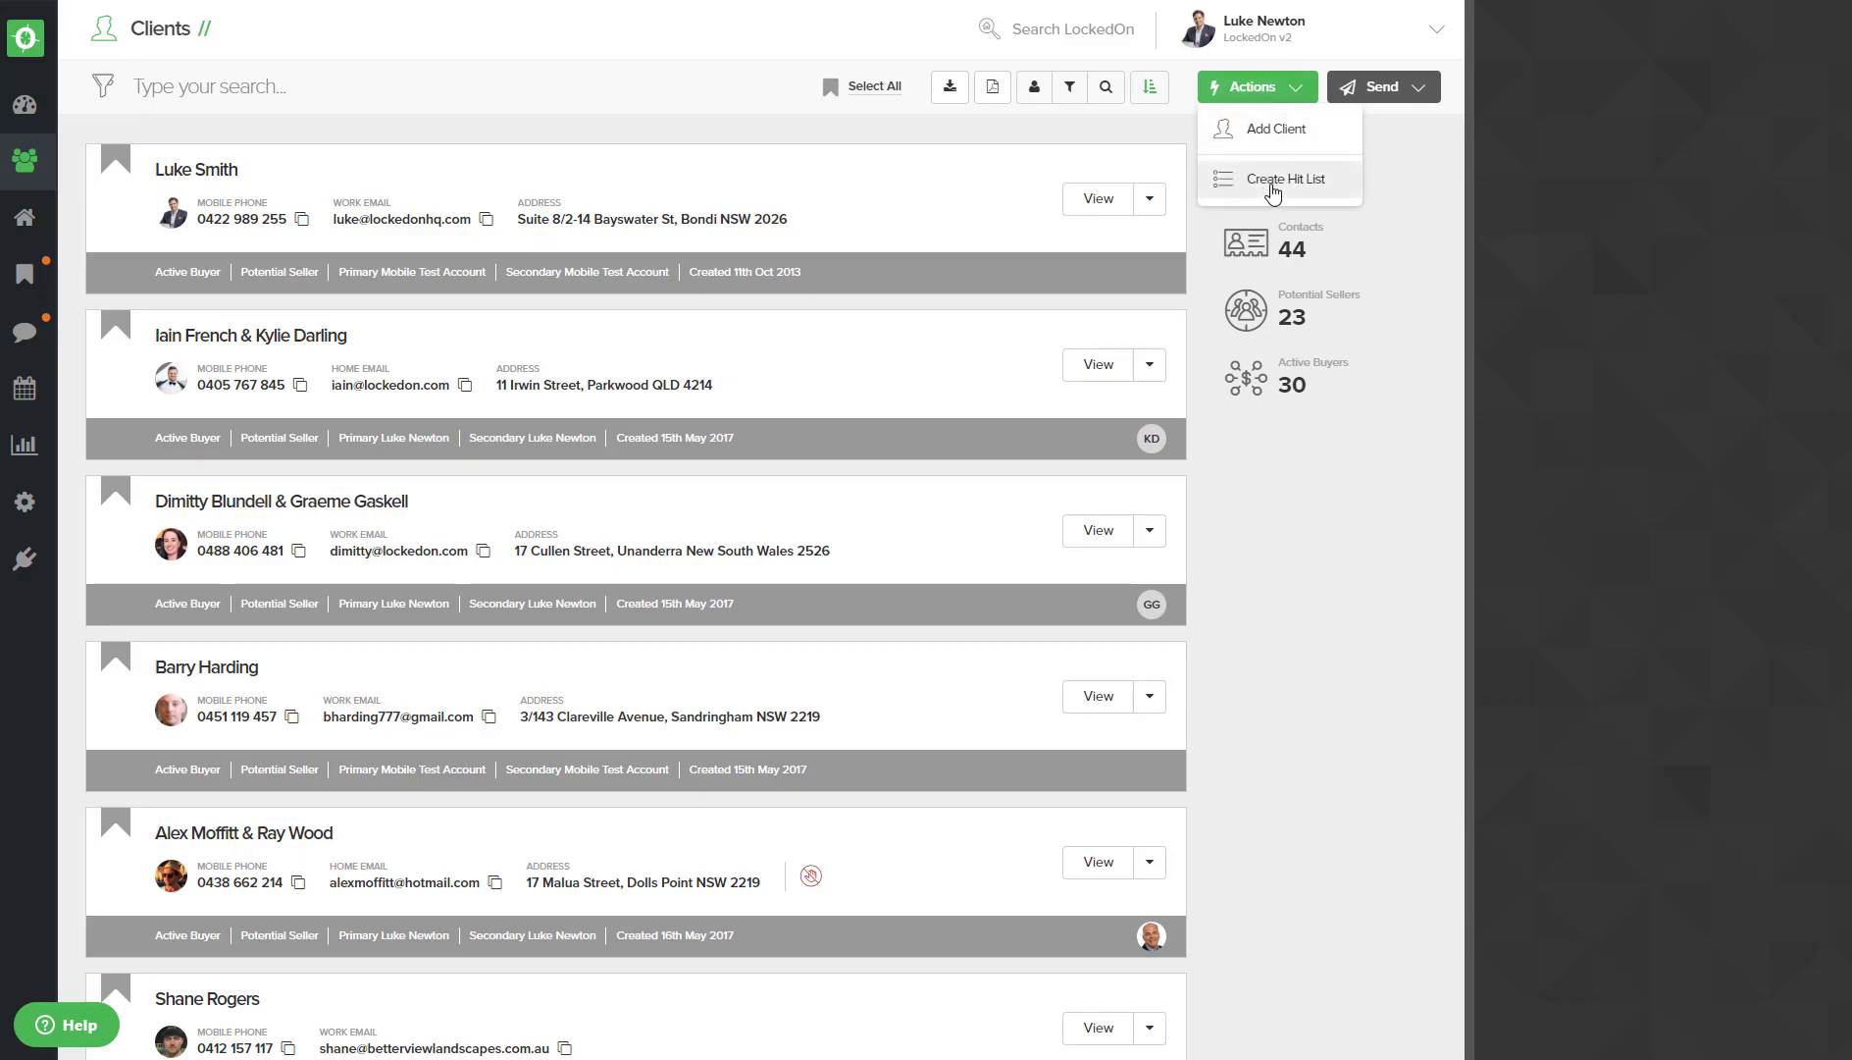
{"action": "left_click", "coordinate": [1273, 183]}
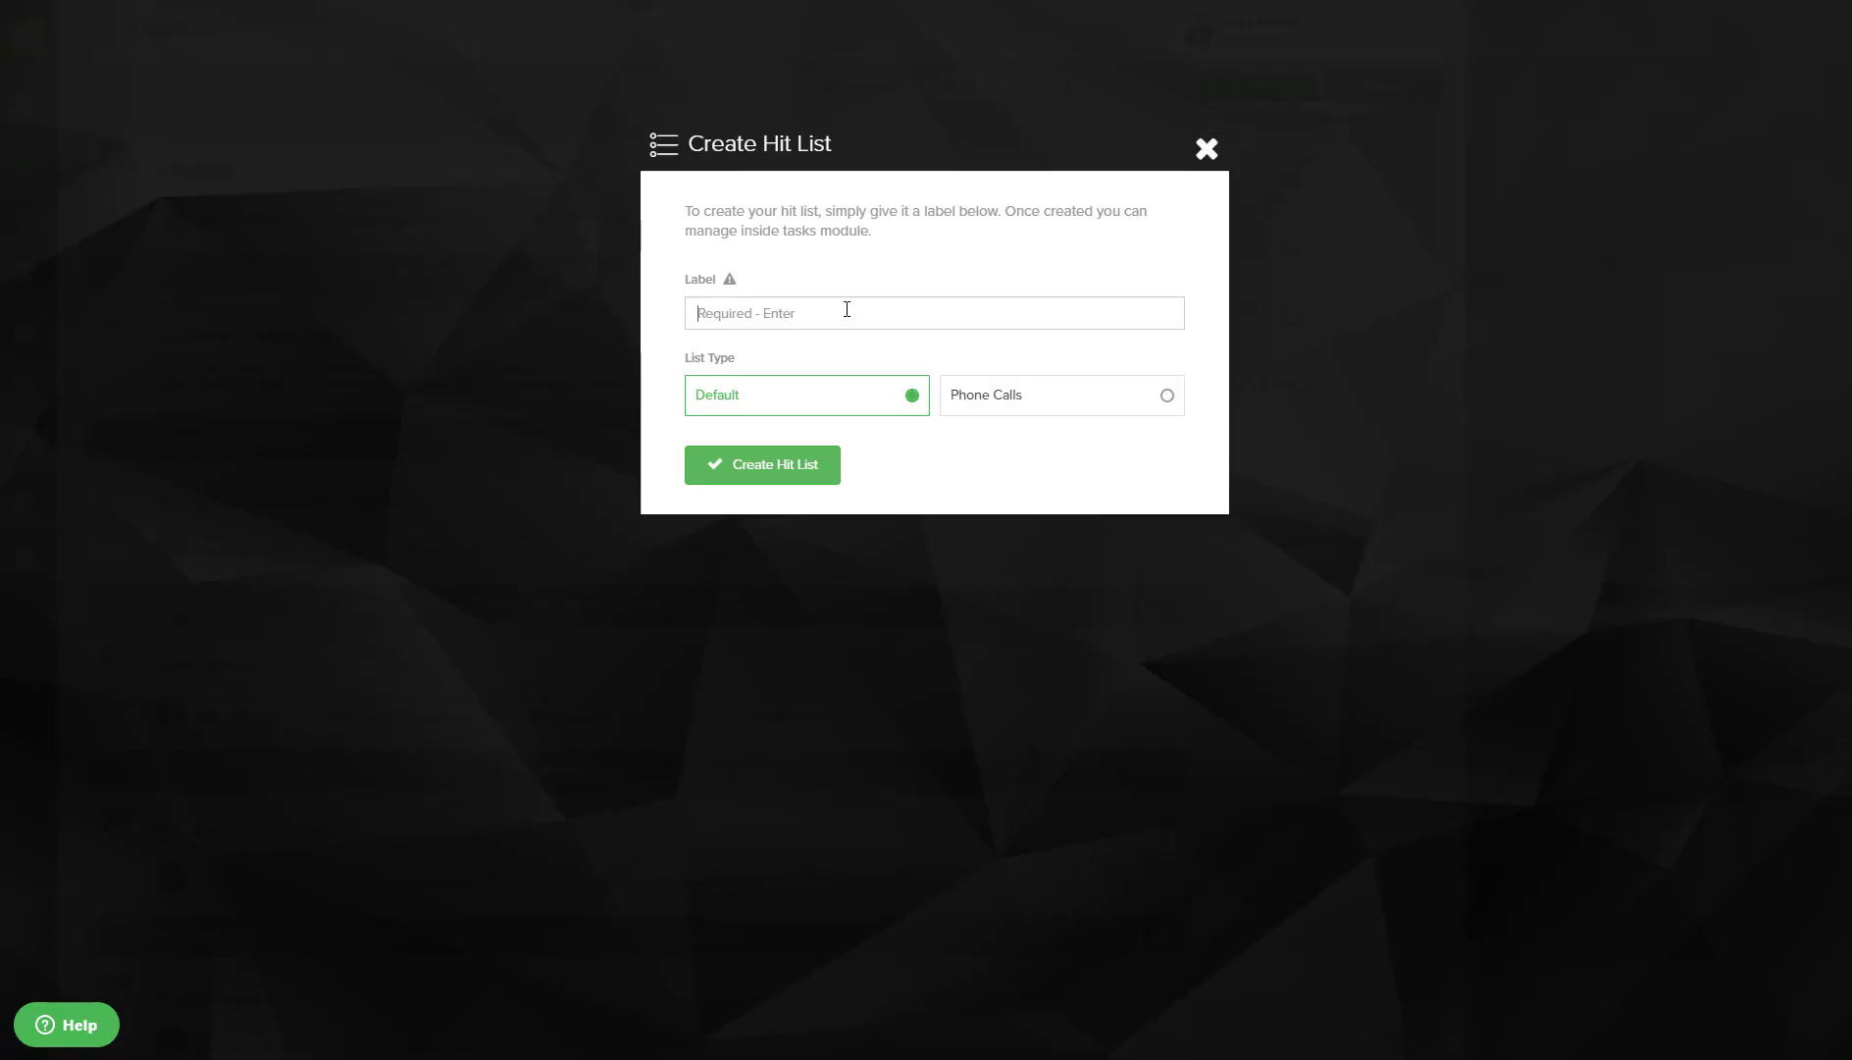
{"action": "type", "text": "Data Cleaning"}
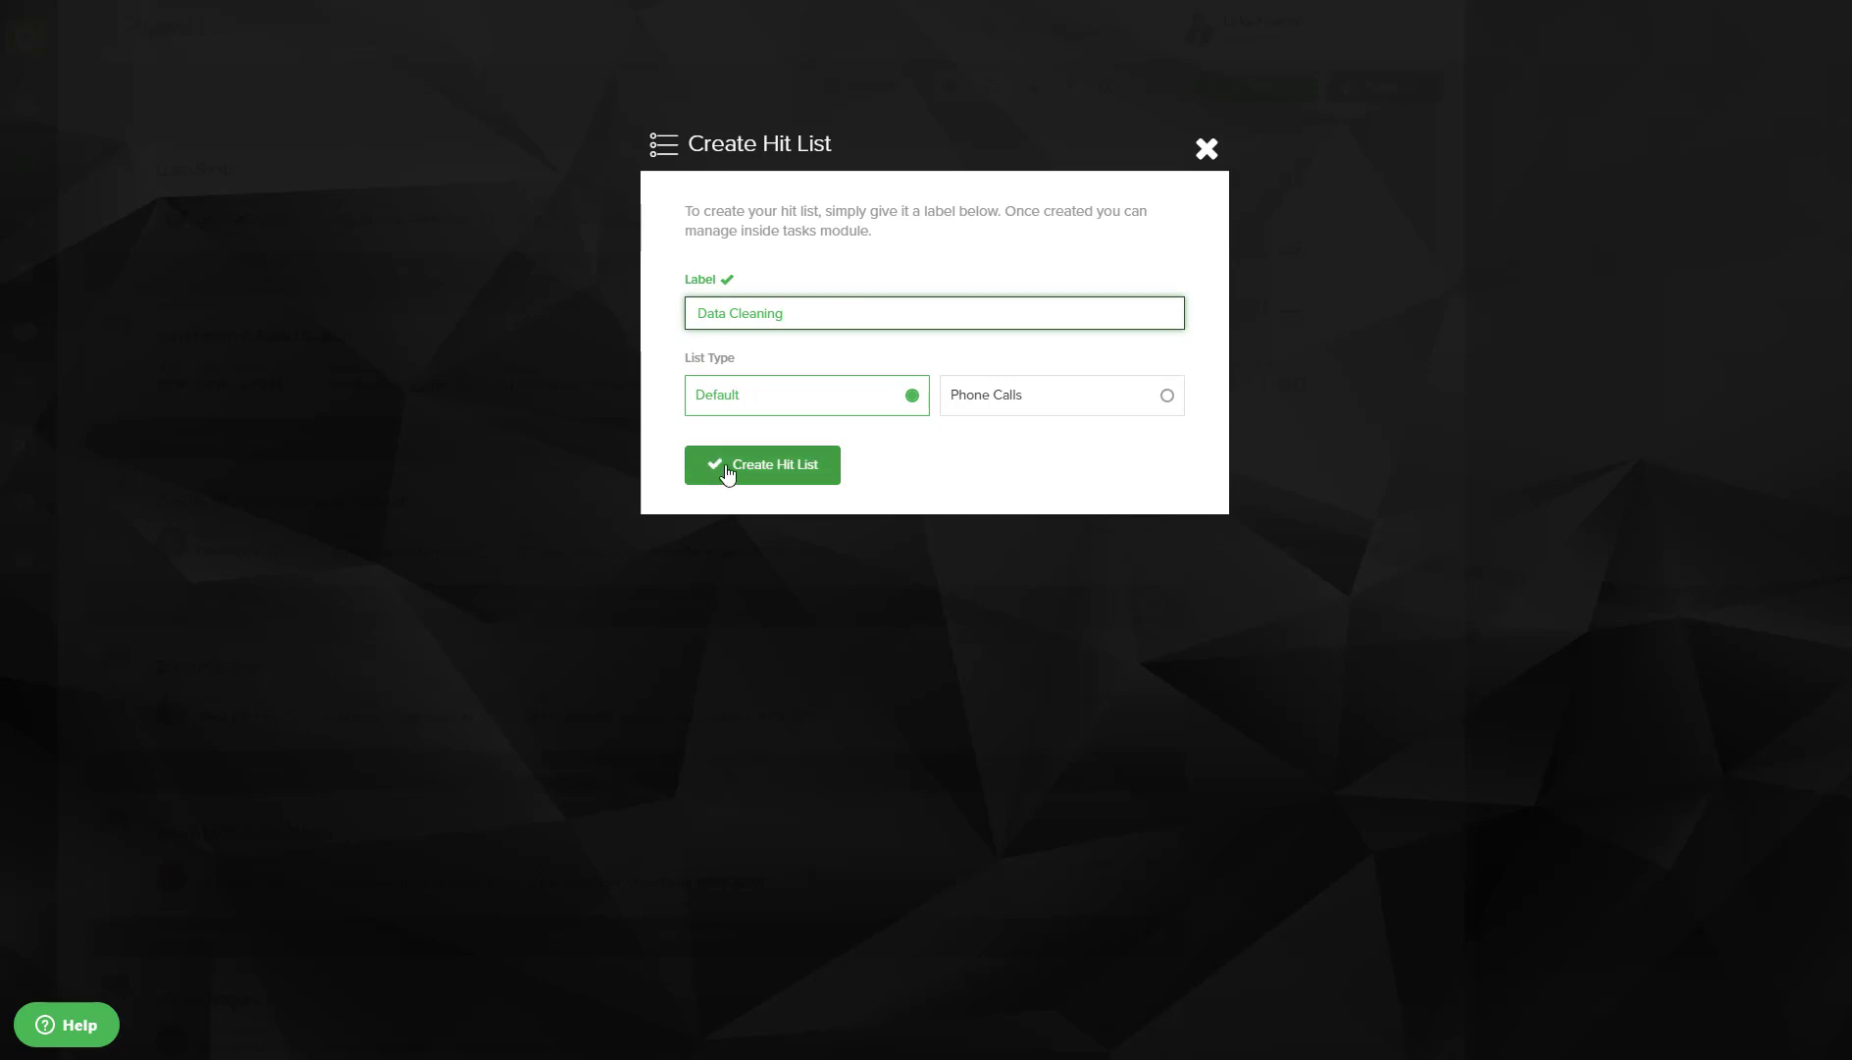
Create the Data Cleaning hit list and open its first client's Summary page
{"action": "left_click", "coordinate": [727, 475]}
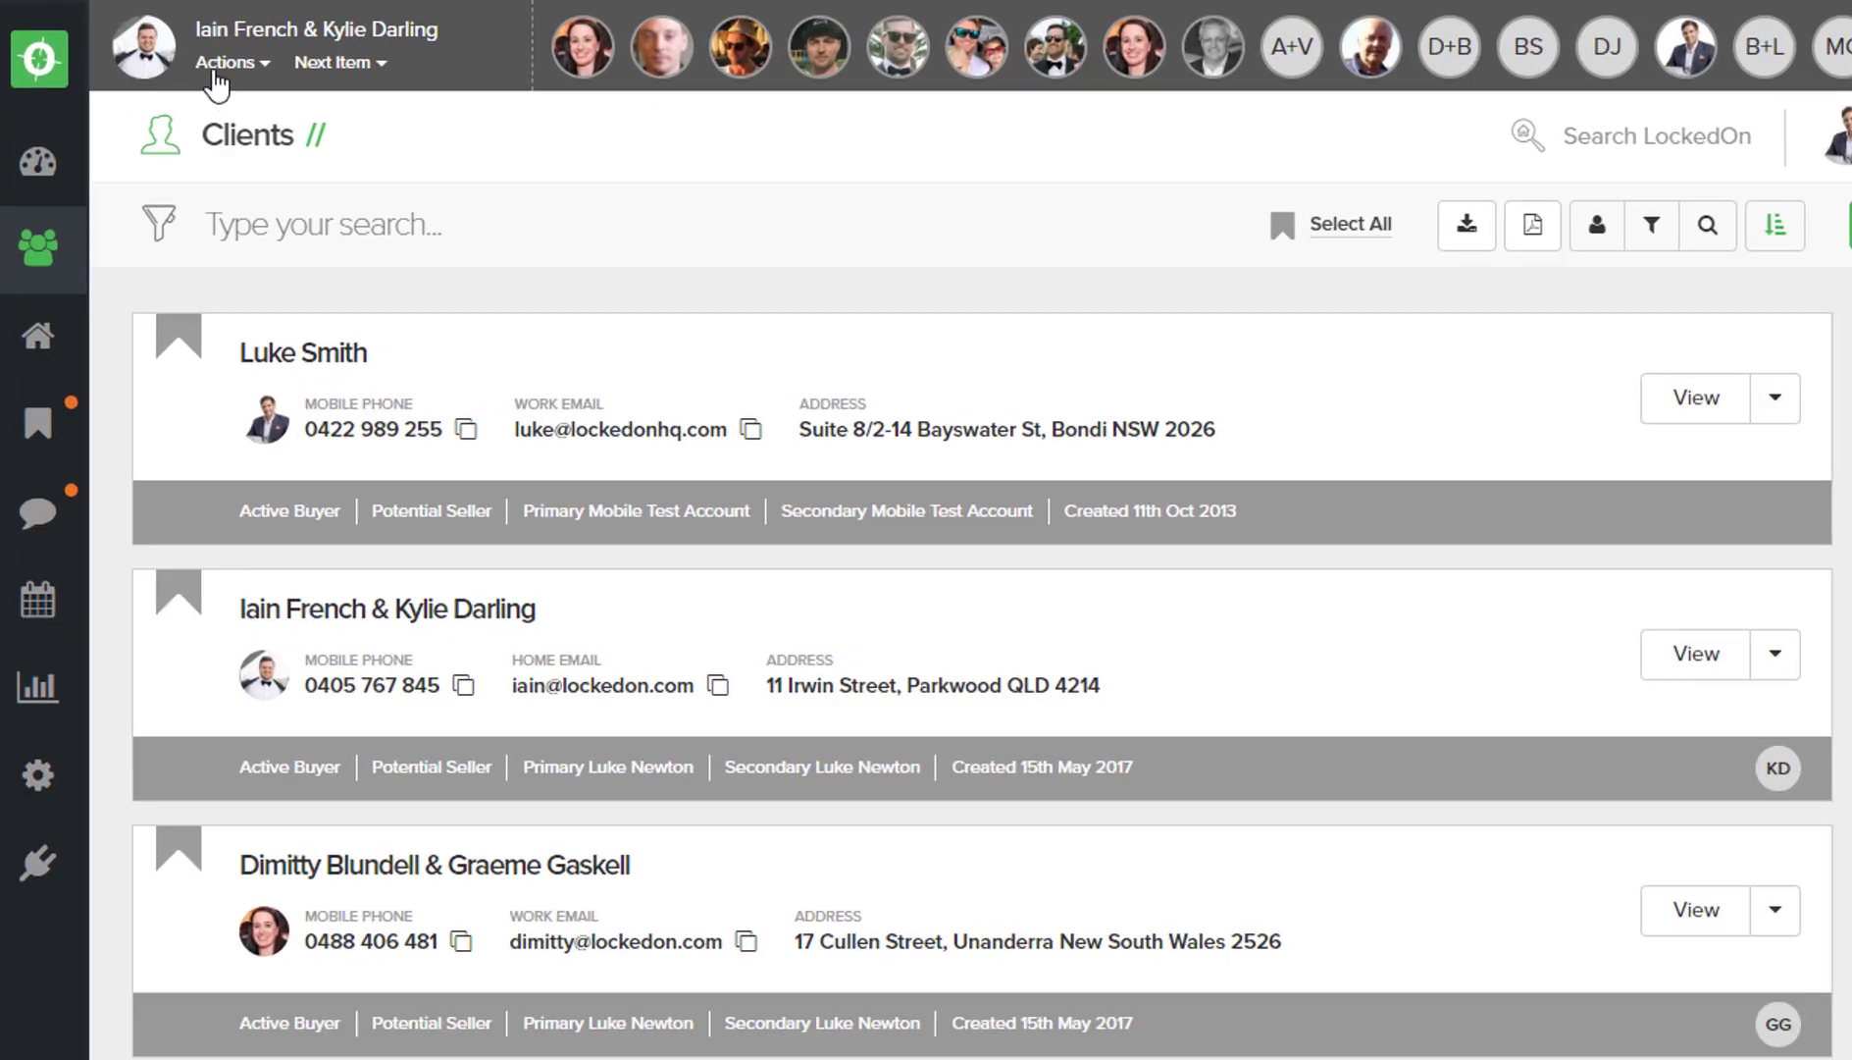
{"action": "left_click", "coordinate": [147, 40]}
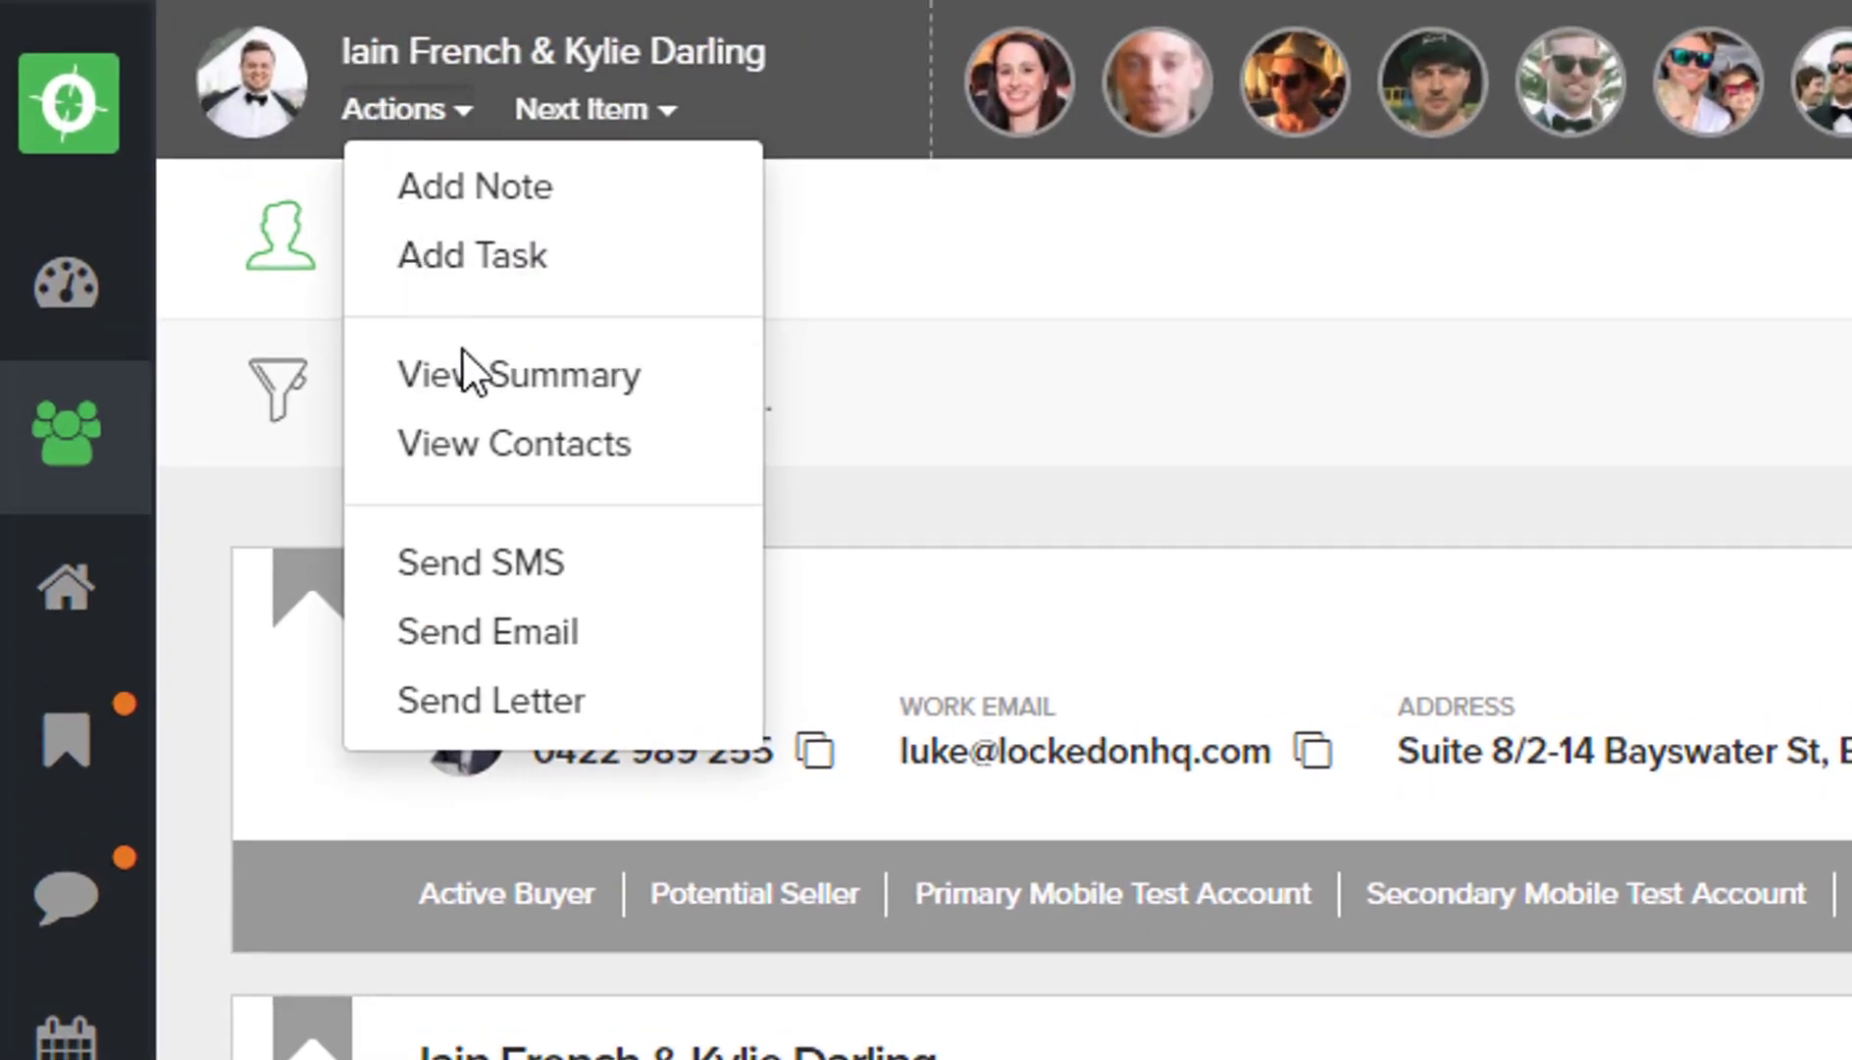
{"action": "left_click", "coordinate": [463, 364]}
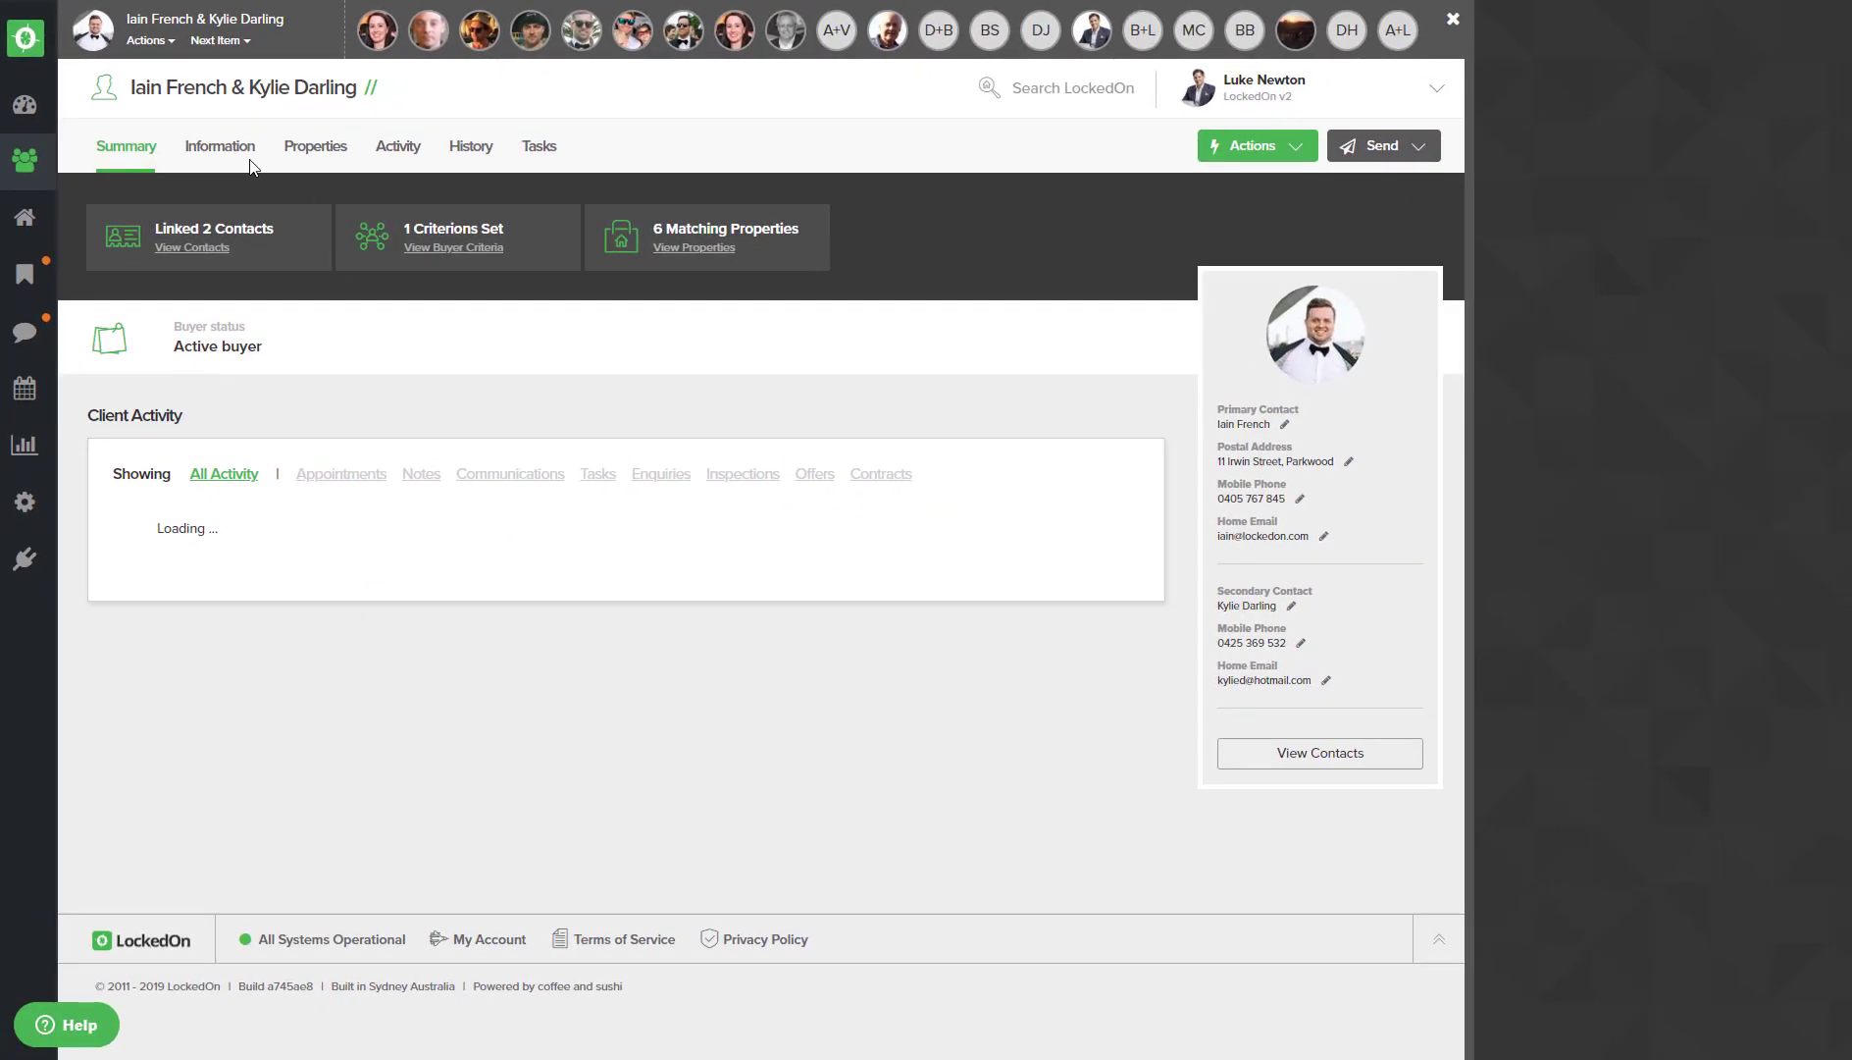
Browse the client's Information, Contacts, Buyer criteria, Properties and Activity tabs
{"action": "left_click", "coordinate": [227, 149]}
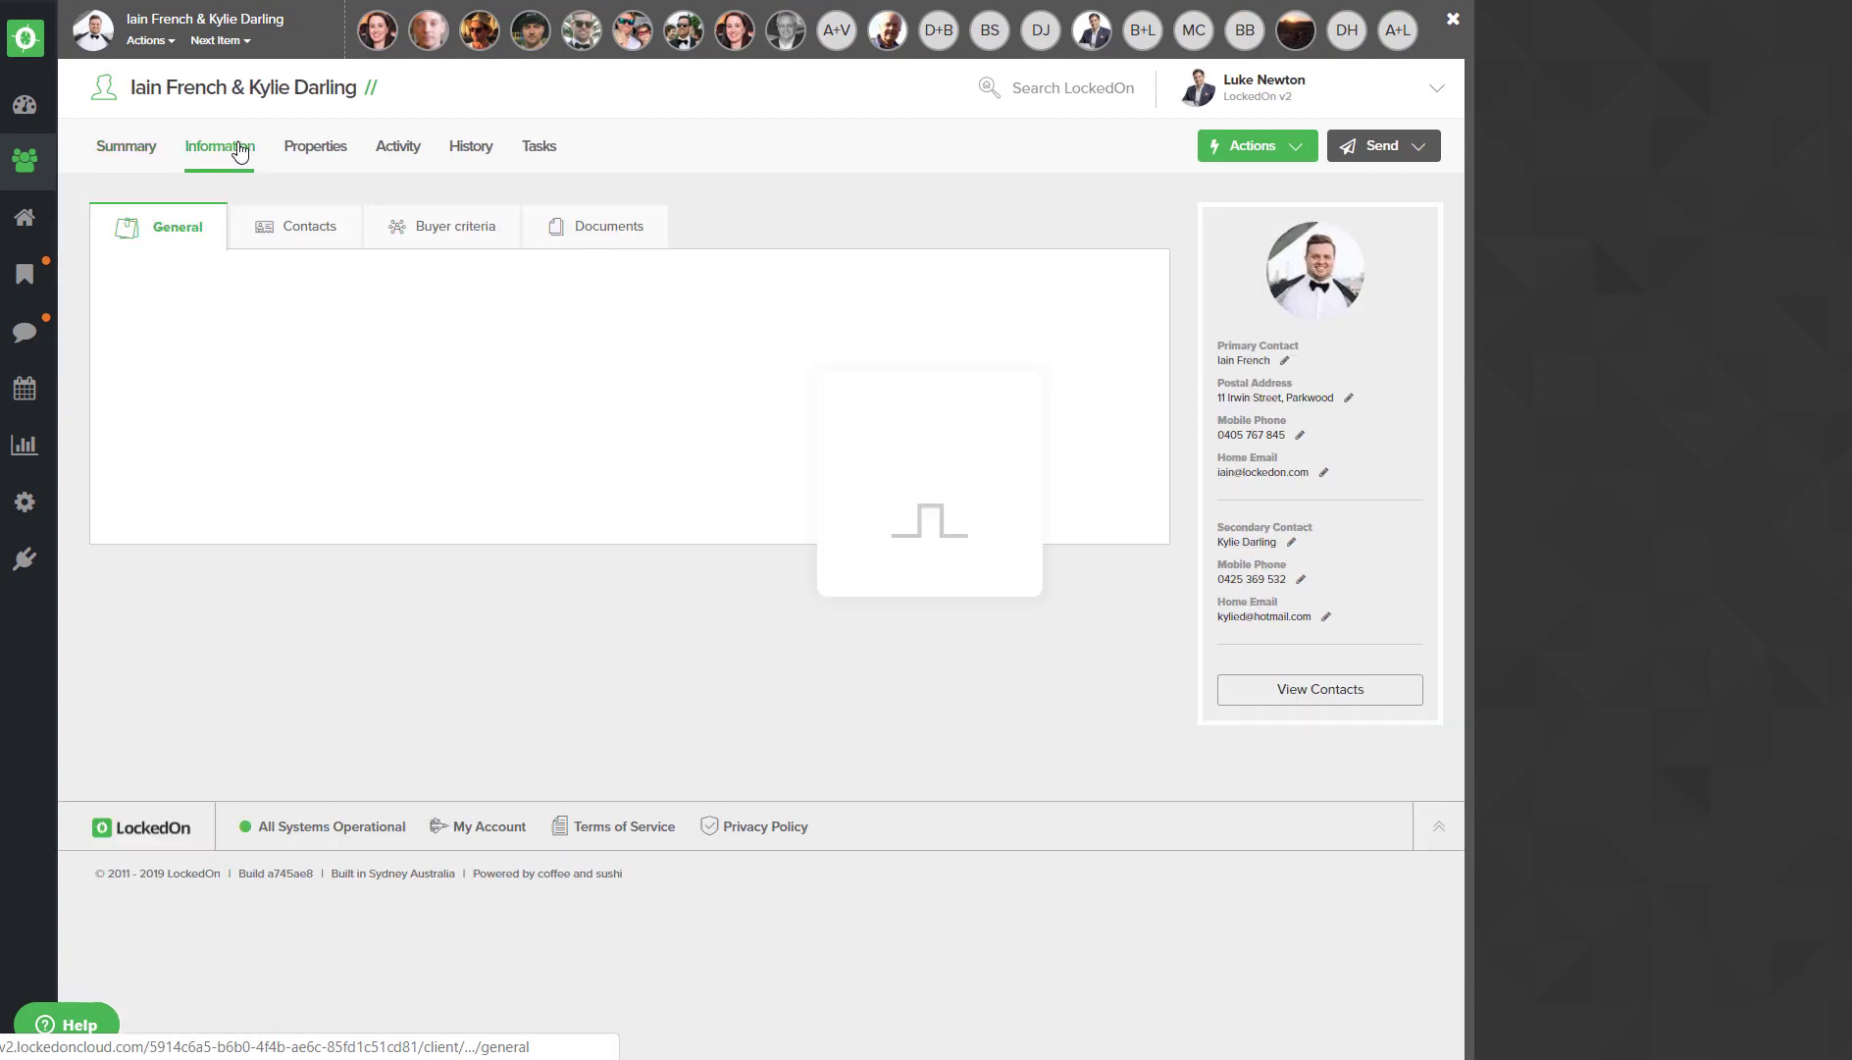
{"action": "left_click", "coordinate": [293, 233]}
{"action": "left_click", "coordinate": [432, 233]}
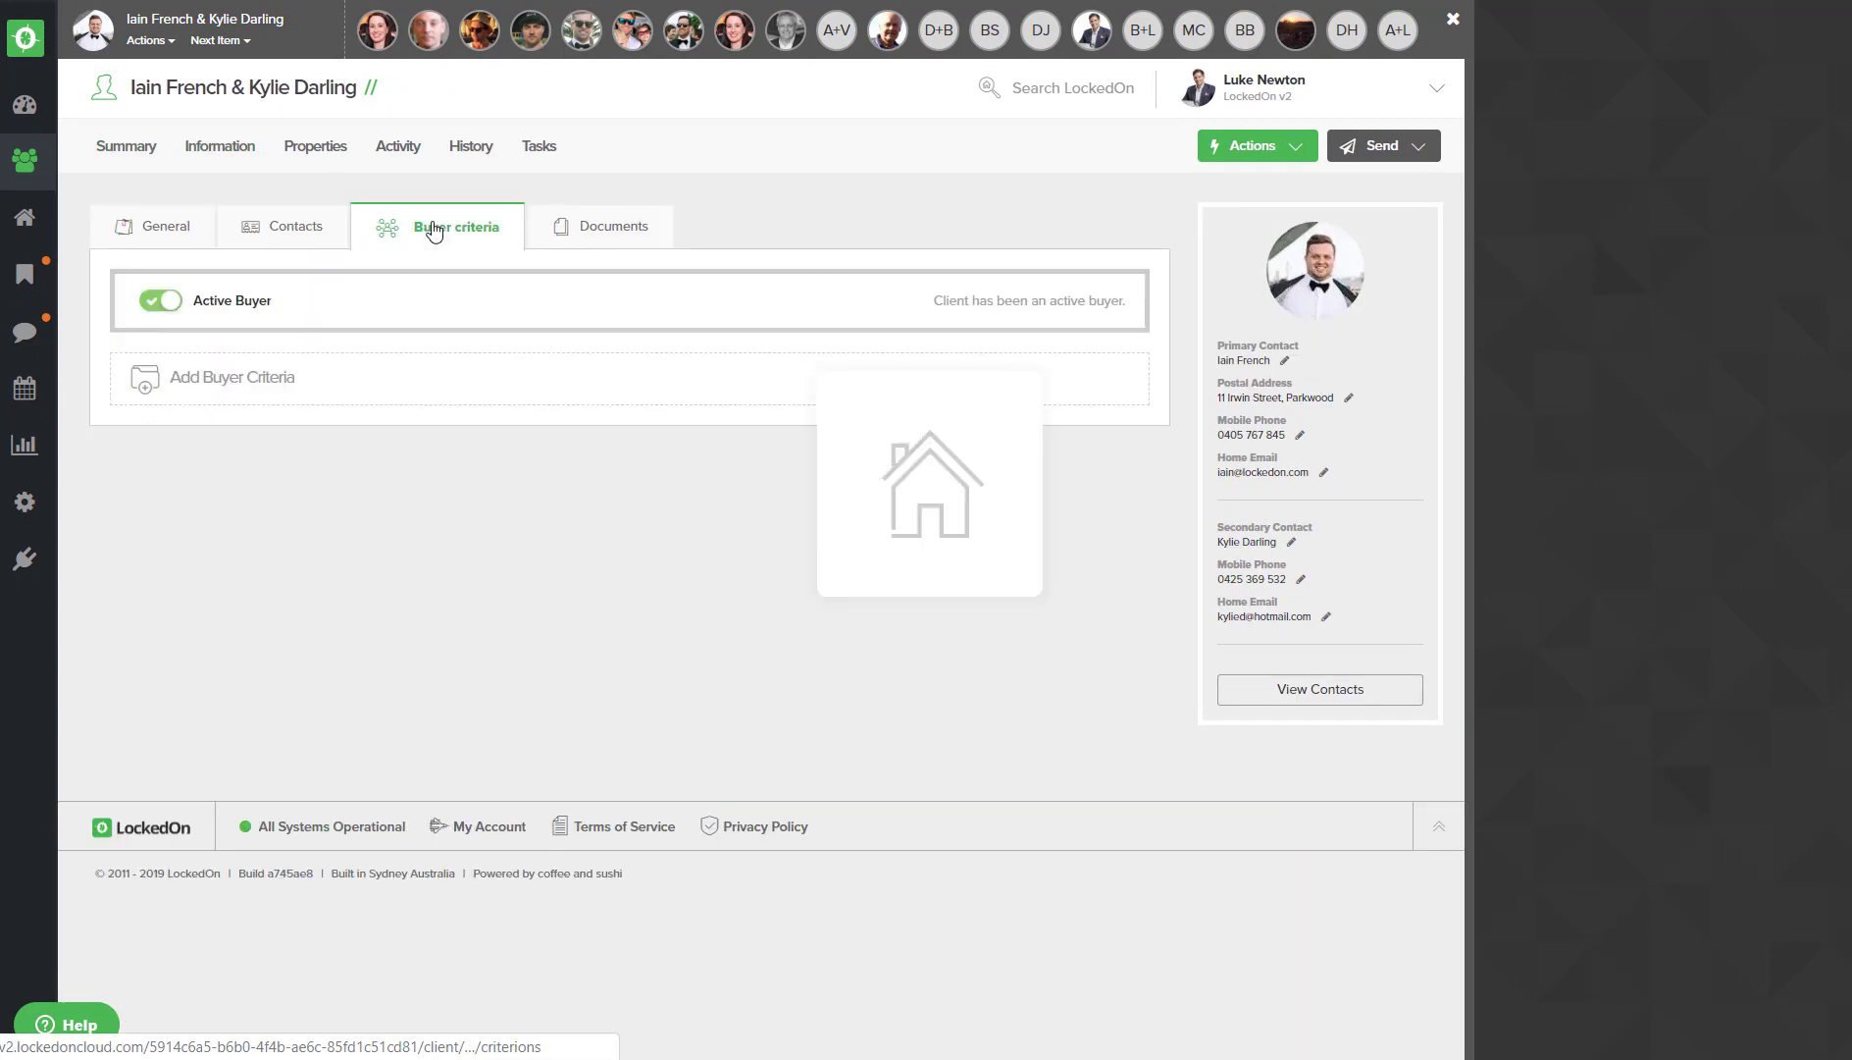
{"action": "left_click", "coordinate": [316, 147]}
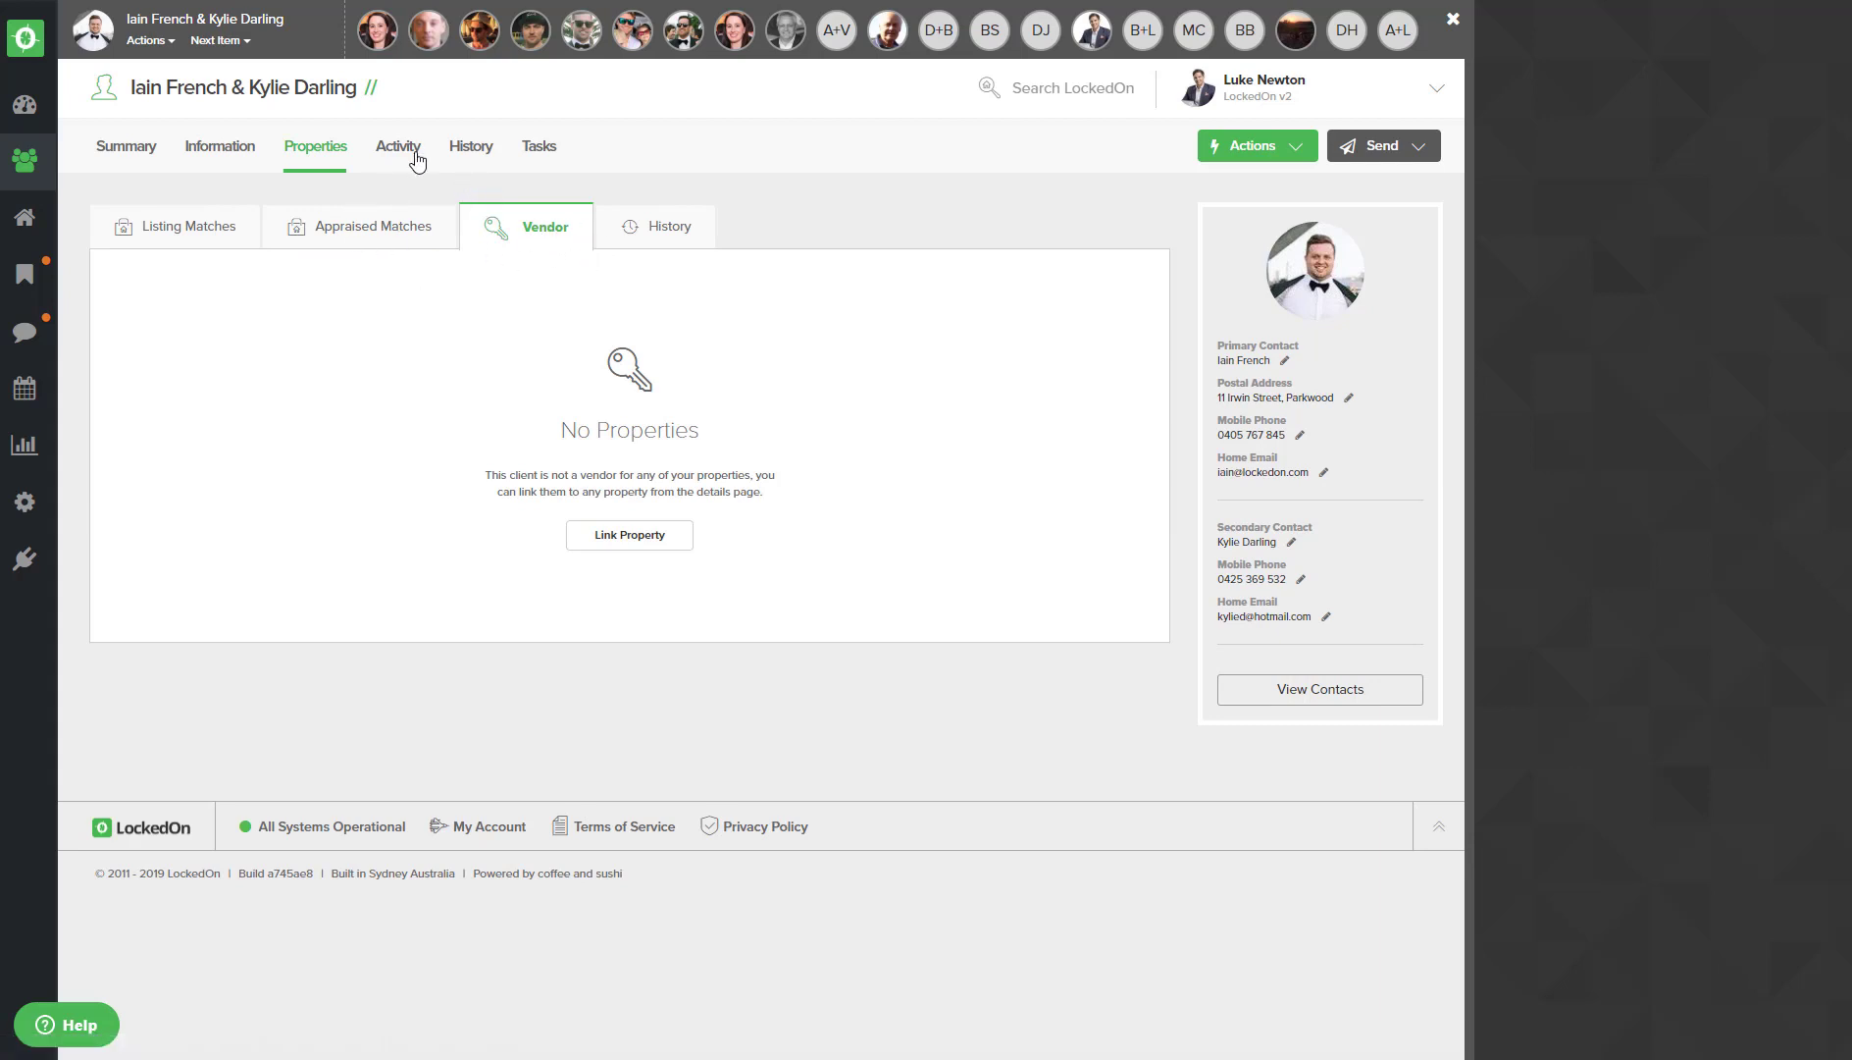
{"action": "left_click", "coordinate": [417, 160]}
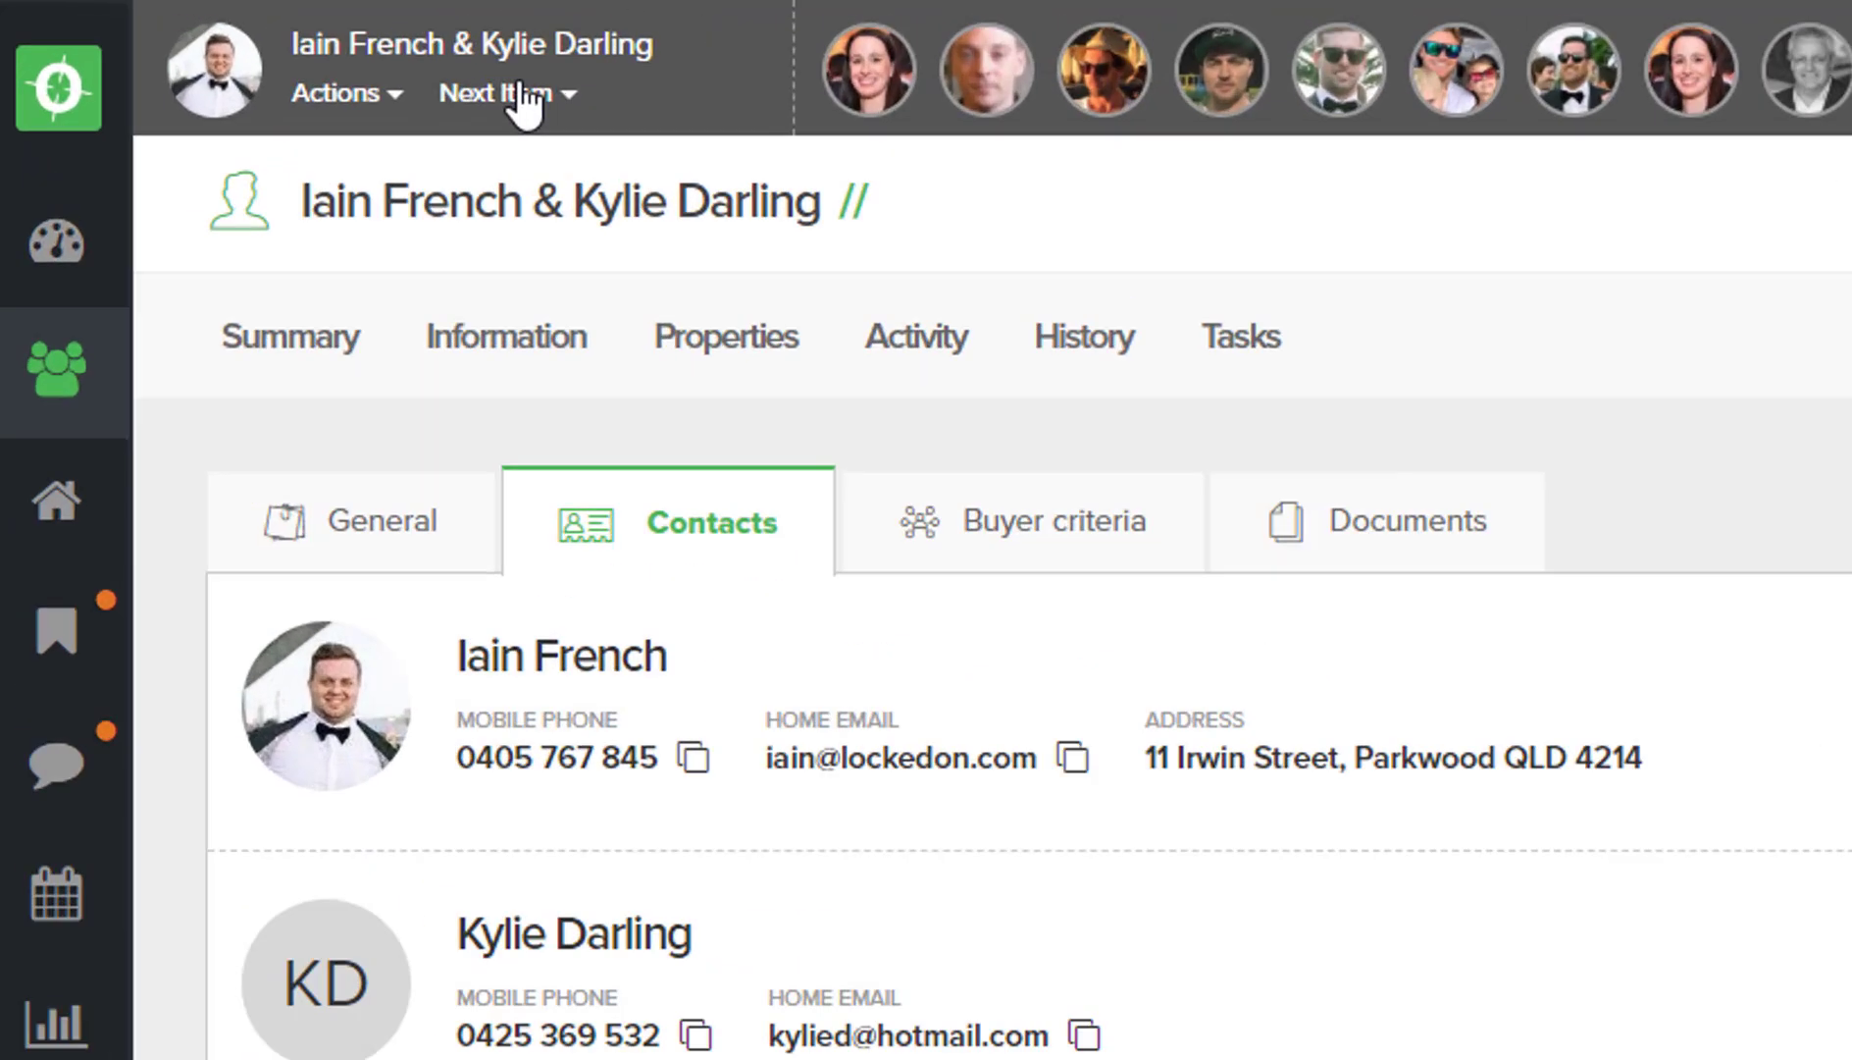
Mark the current Data Cleaning client complete and skip the following client
{"action": "left_click", "coordinate": [527, 98]}
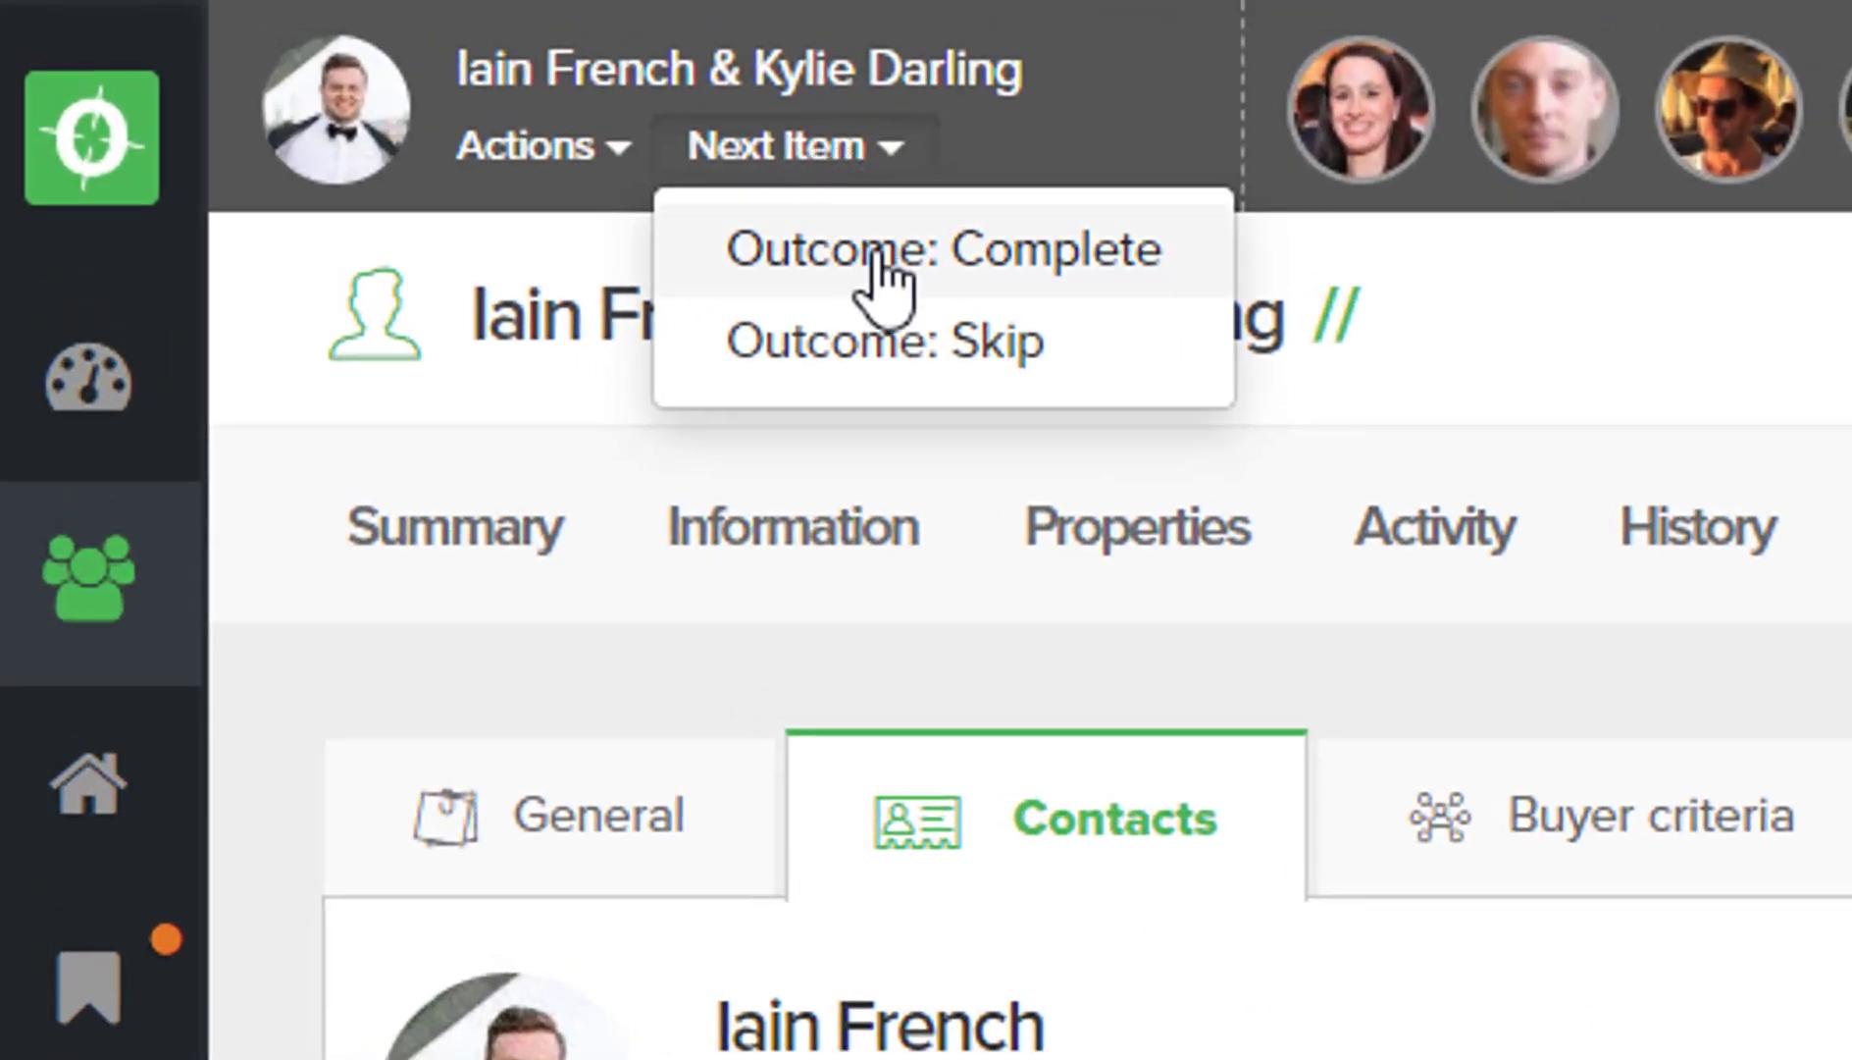
{"action": "left_click", "coordinate": [1020, 279]}
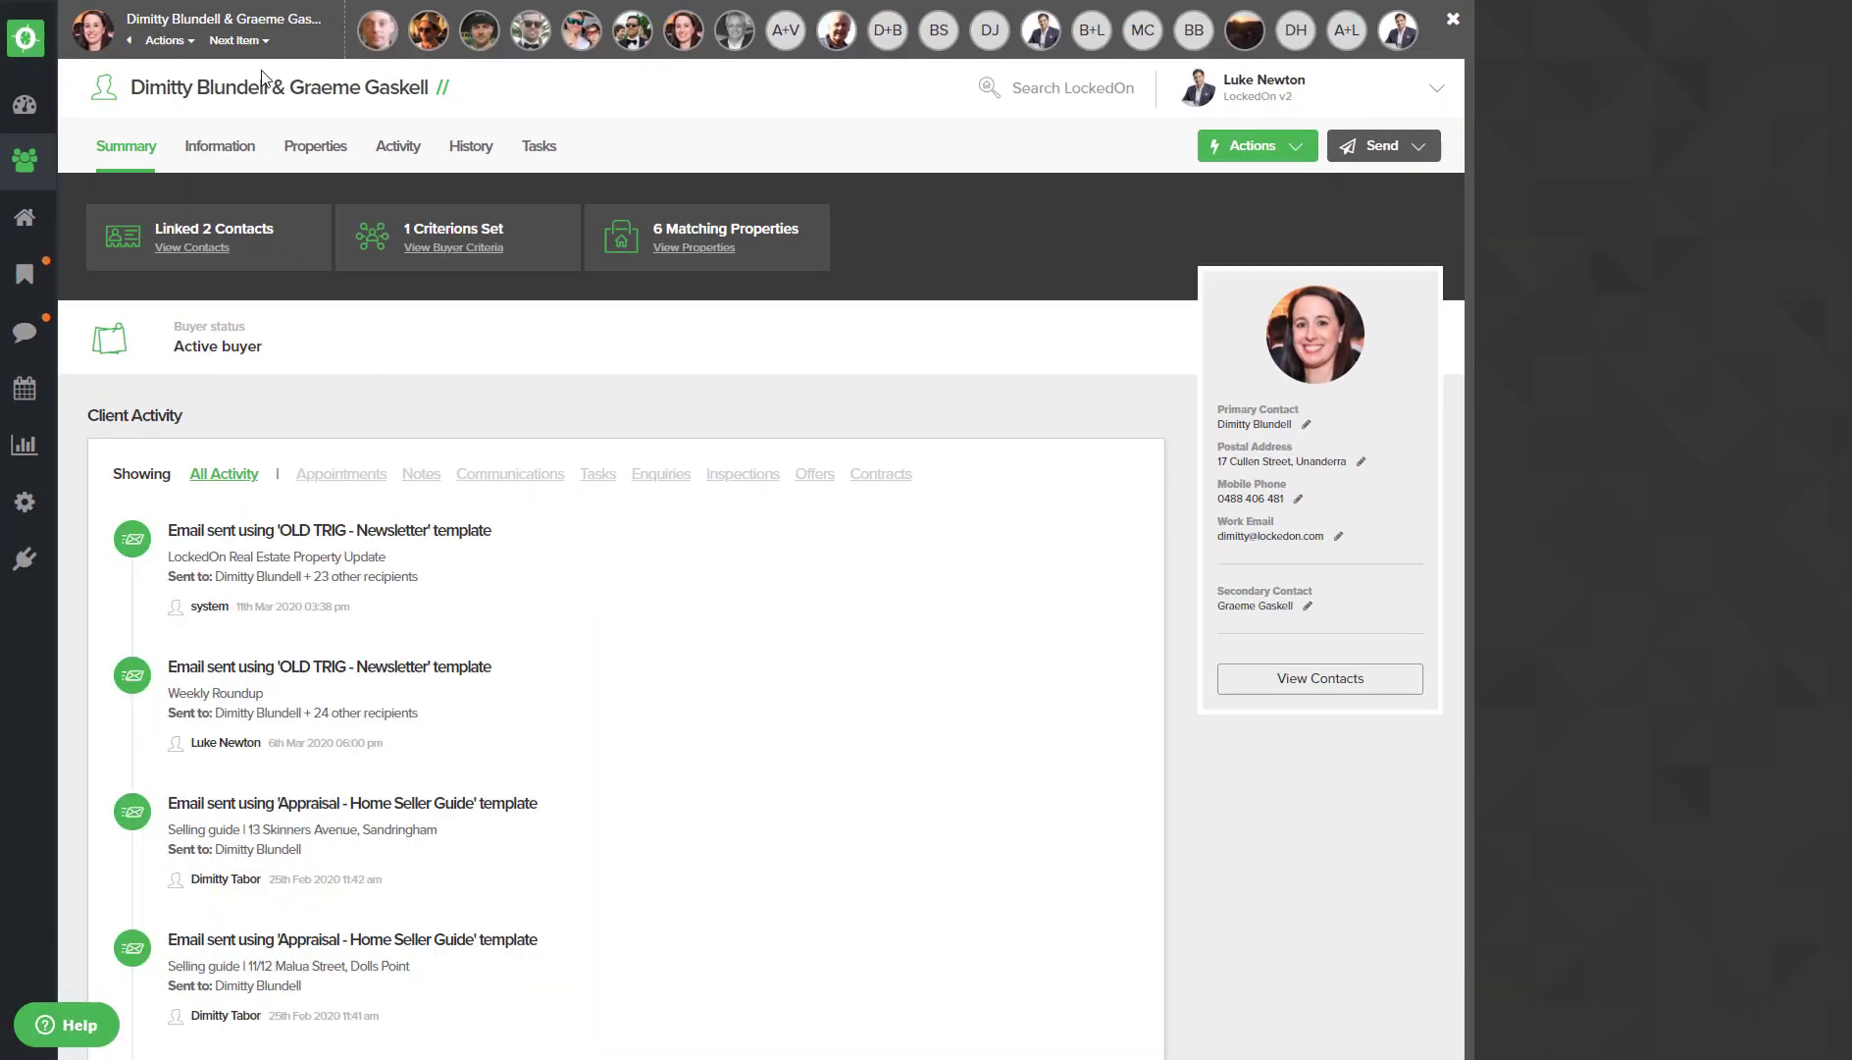
{"action": "left_click", "coordinate": [253, 43]}
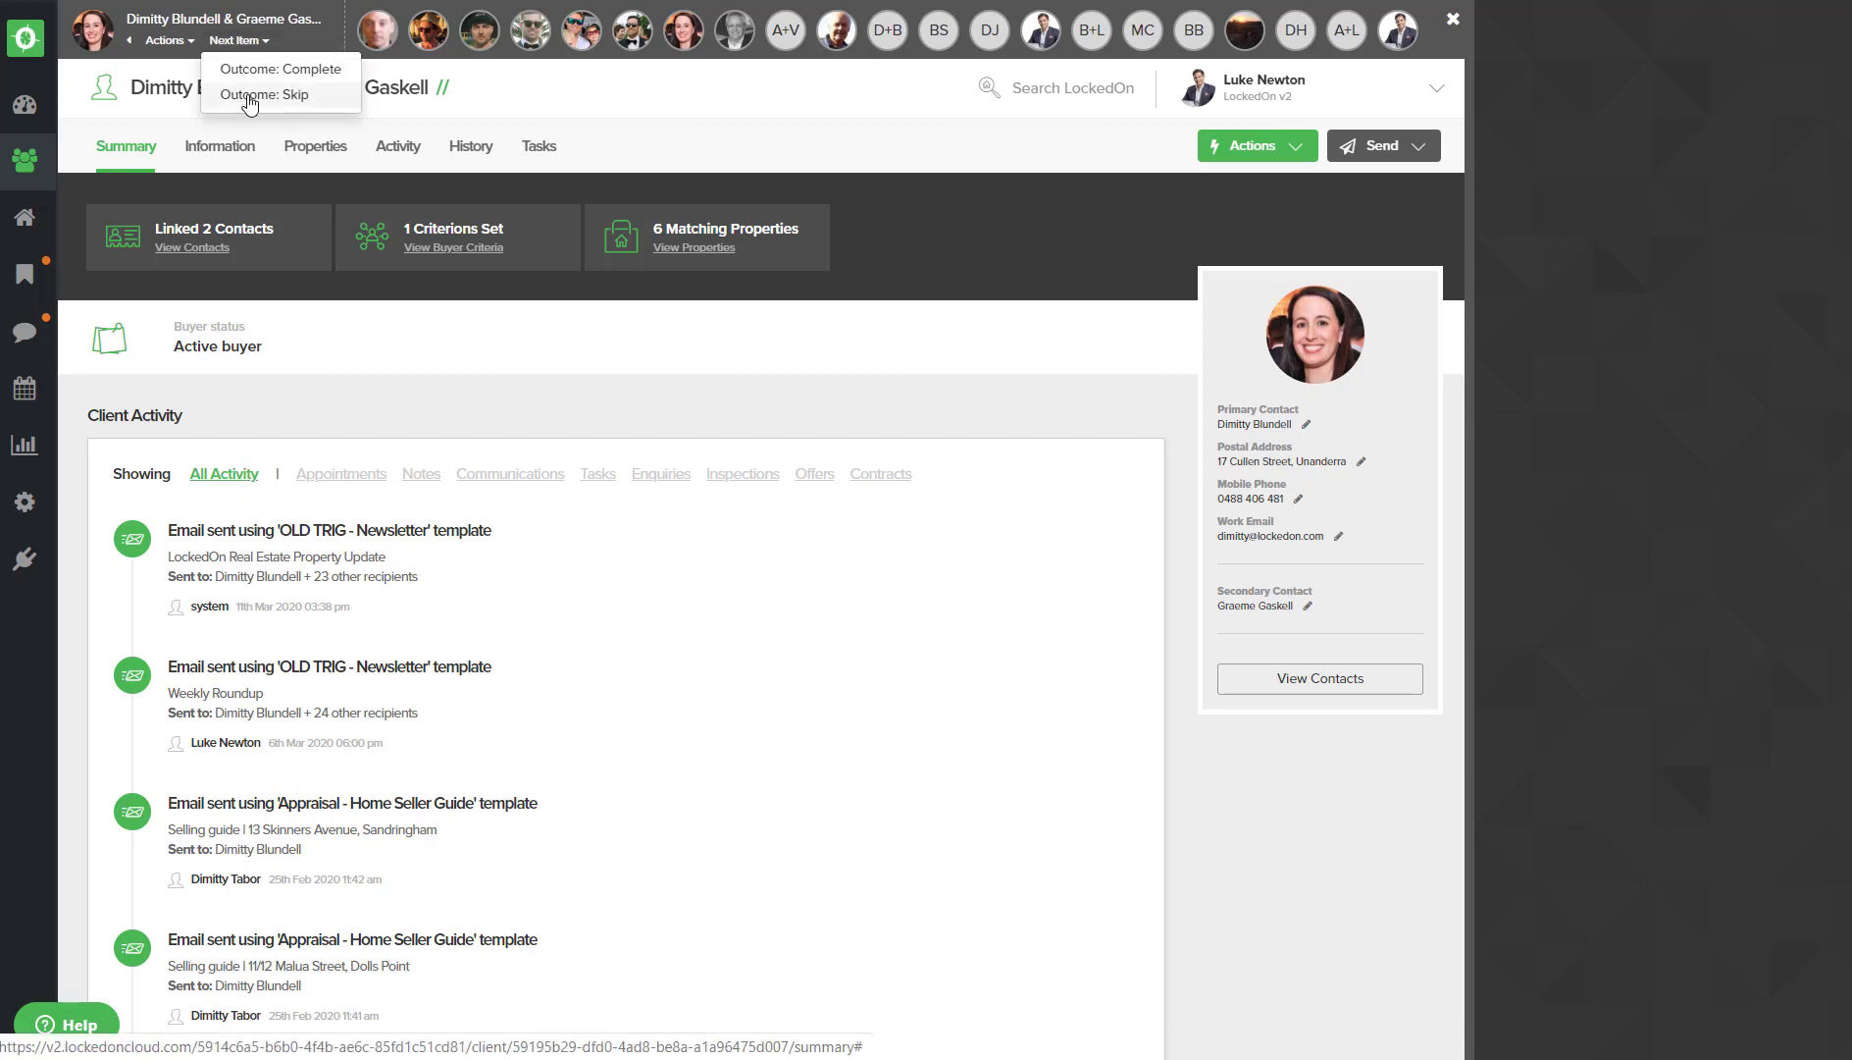
{"action": "left_click", "coordinate": [250, 95]}
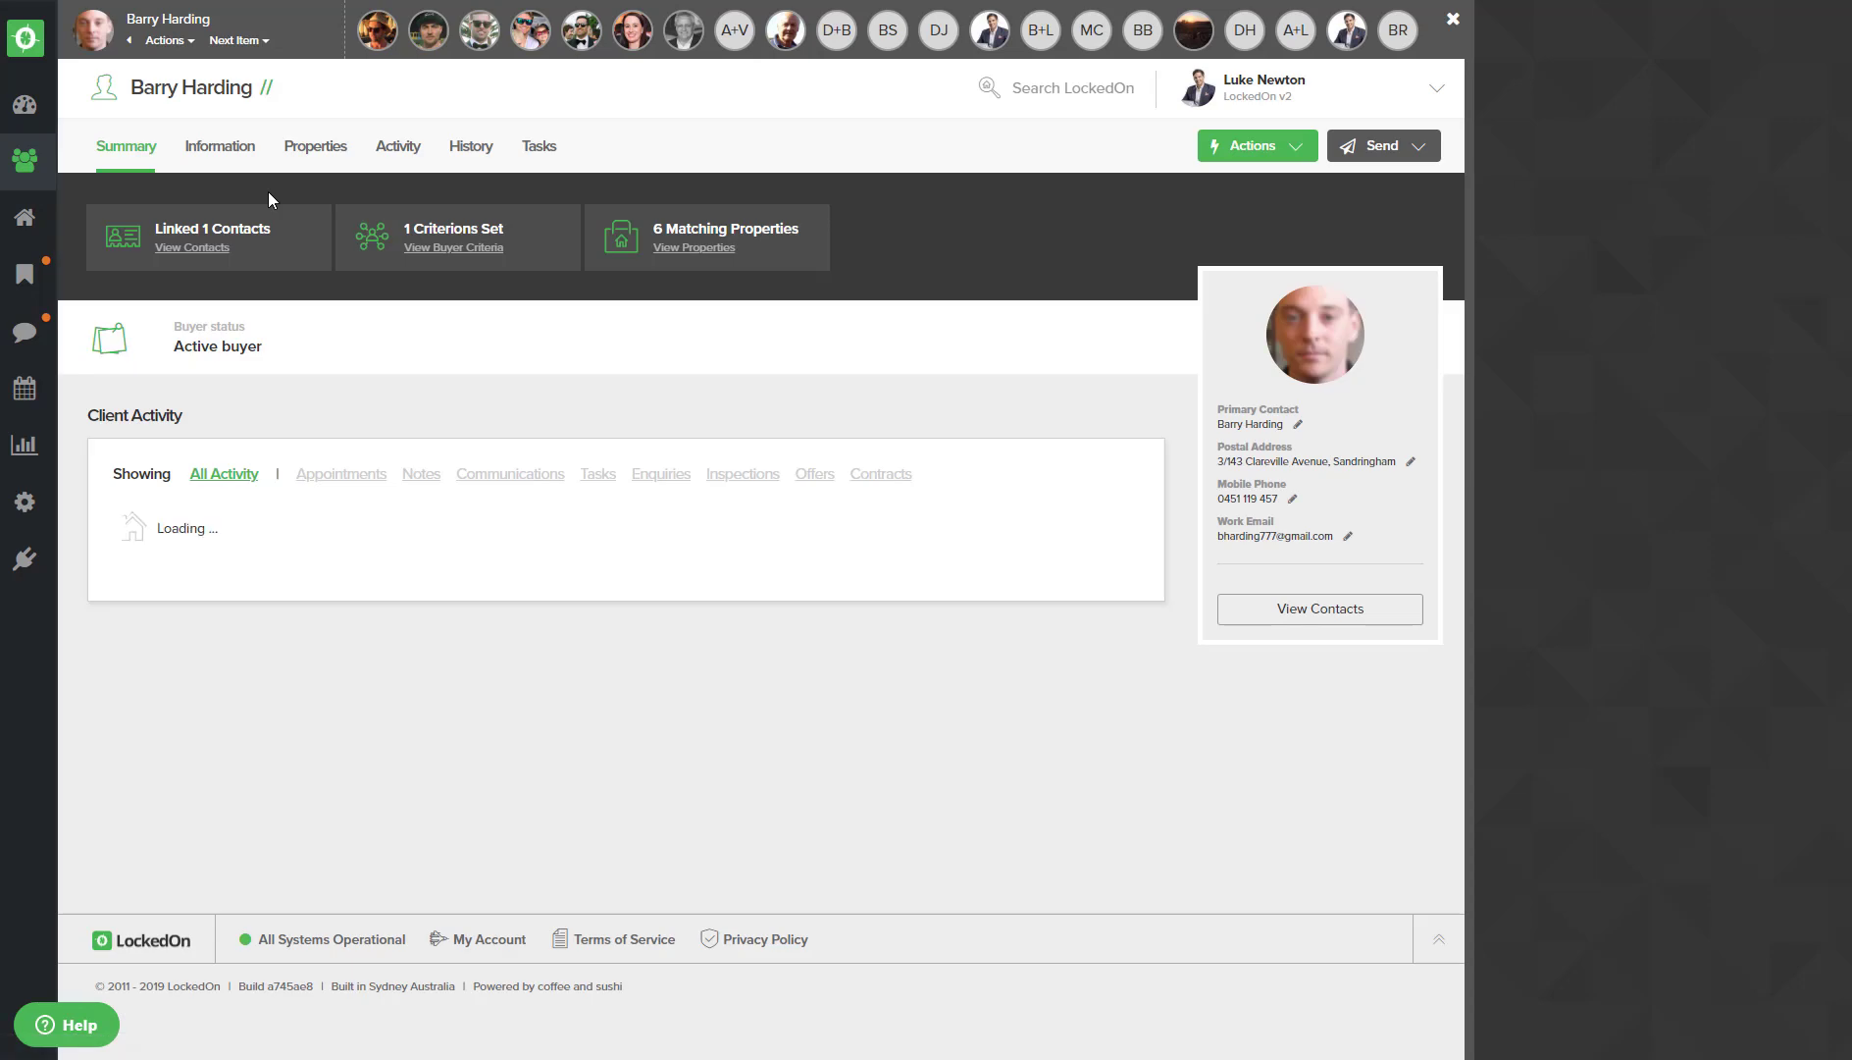
Mark two more clients complete and advance to the next client's record
{"action": "left_click", "coordinate": [258, 47]}
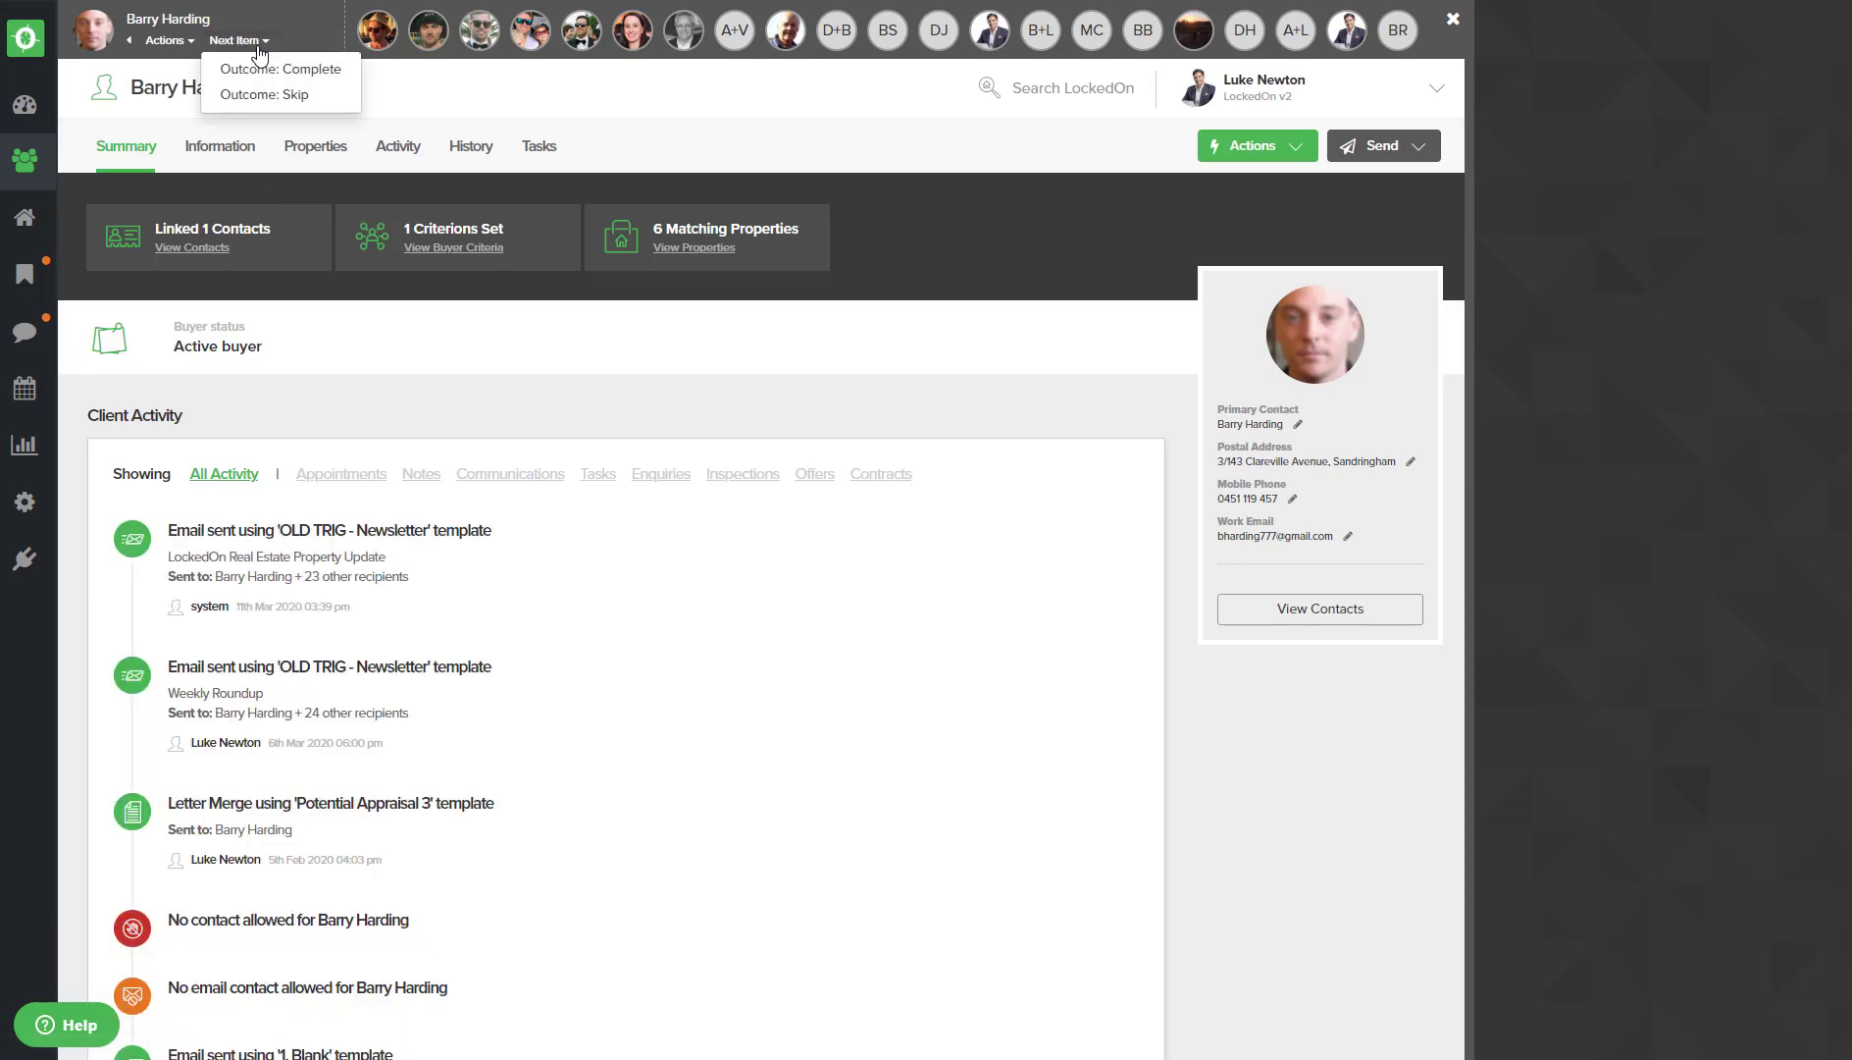
{"action": "left_click", "coordinate": [263, 70]}
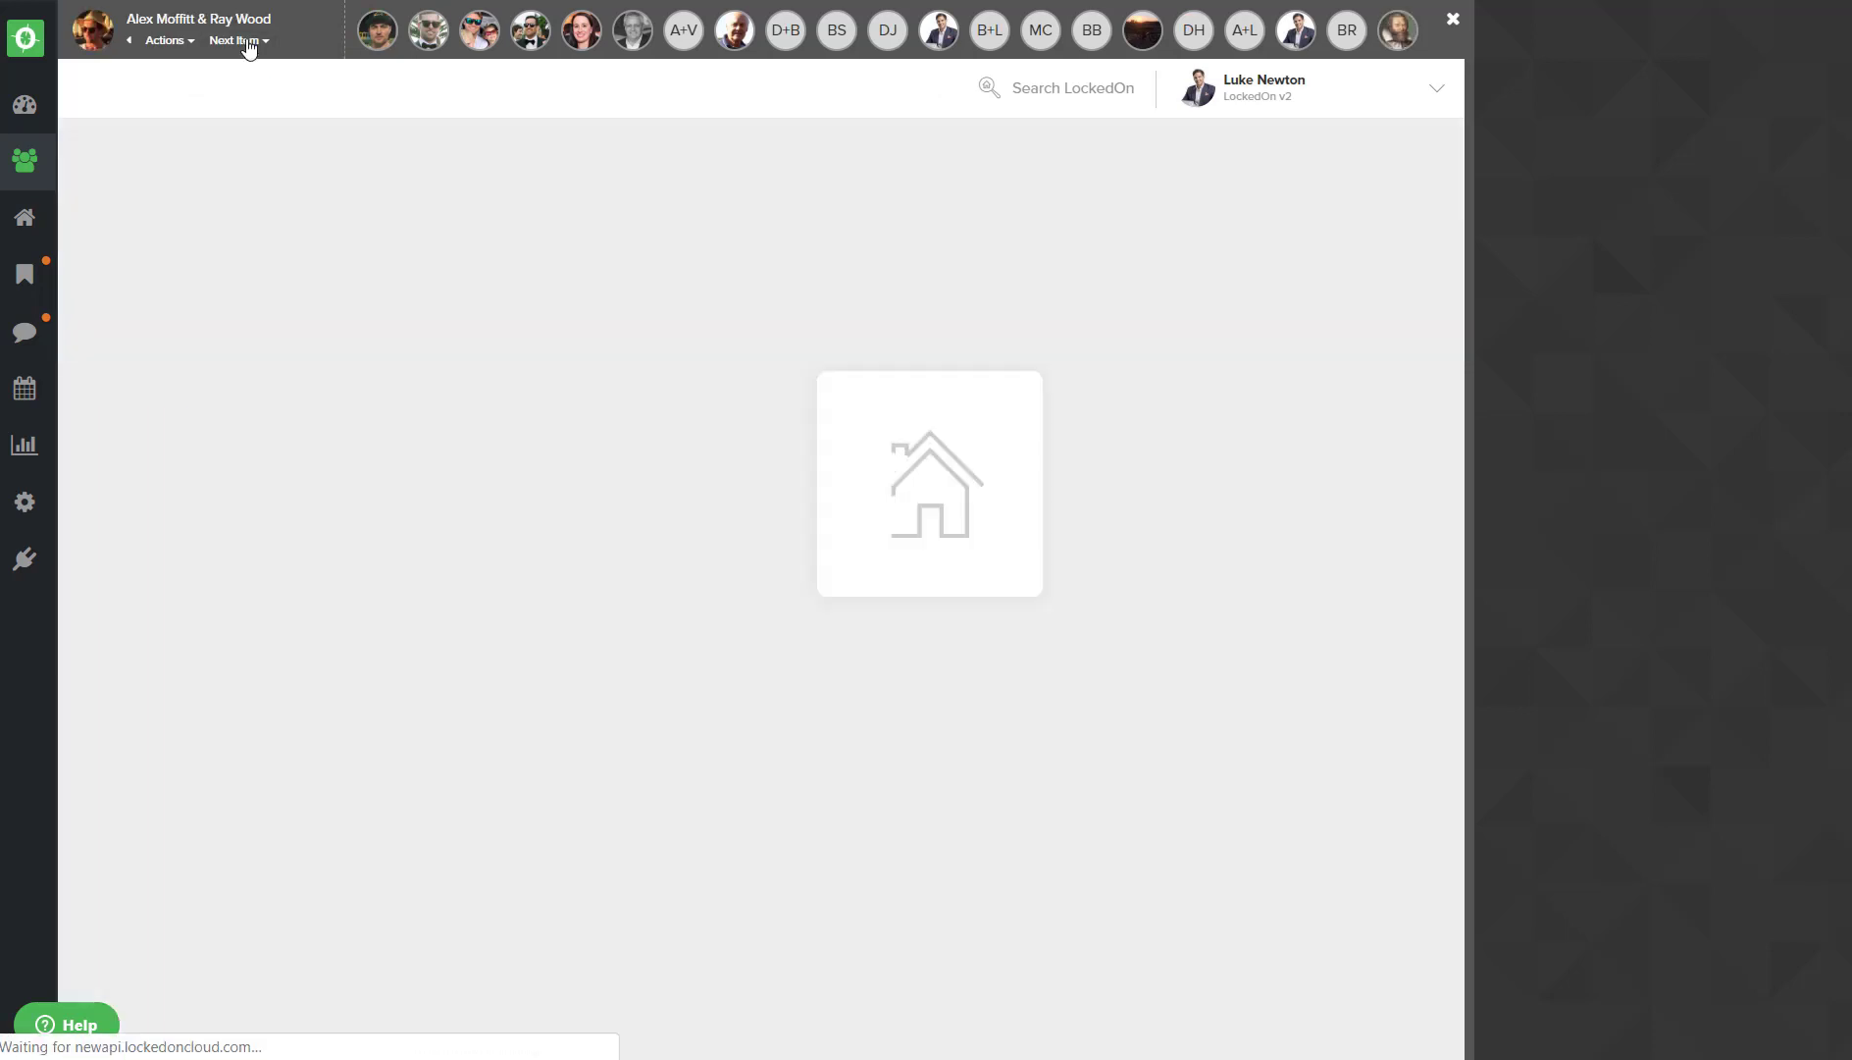
{"action": "left_click", "coordinate": [248, 44]}
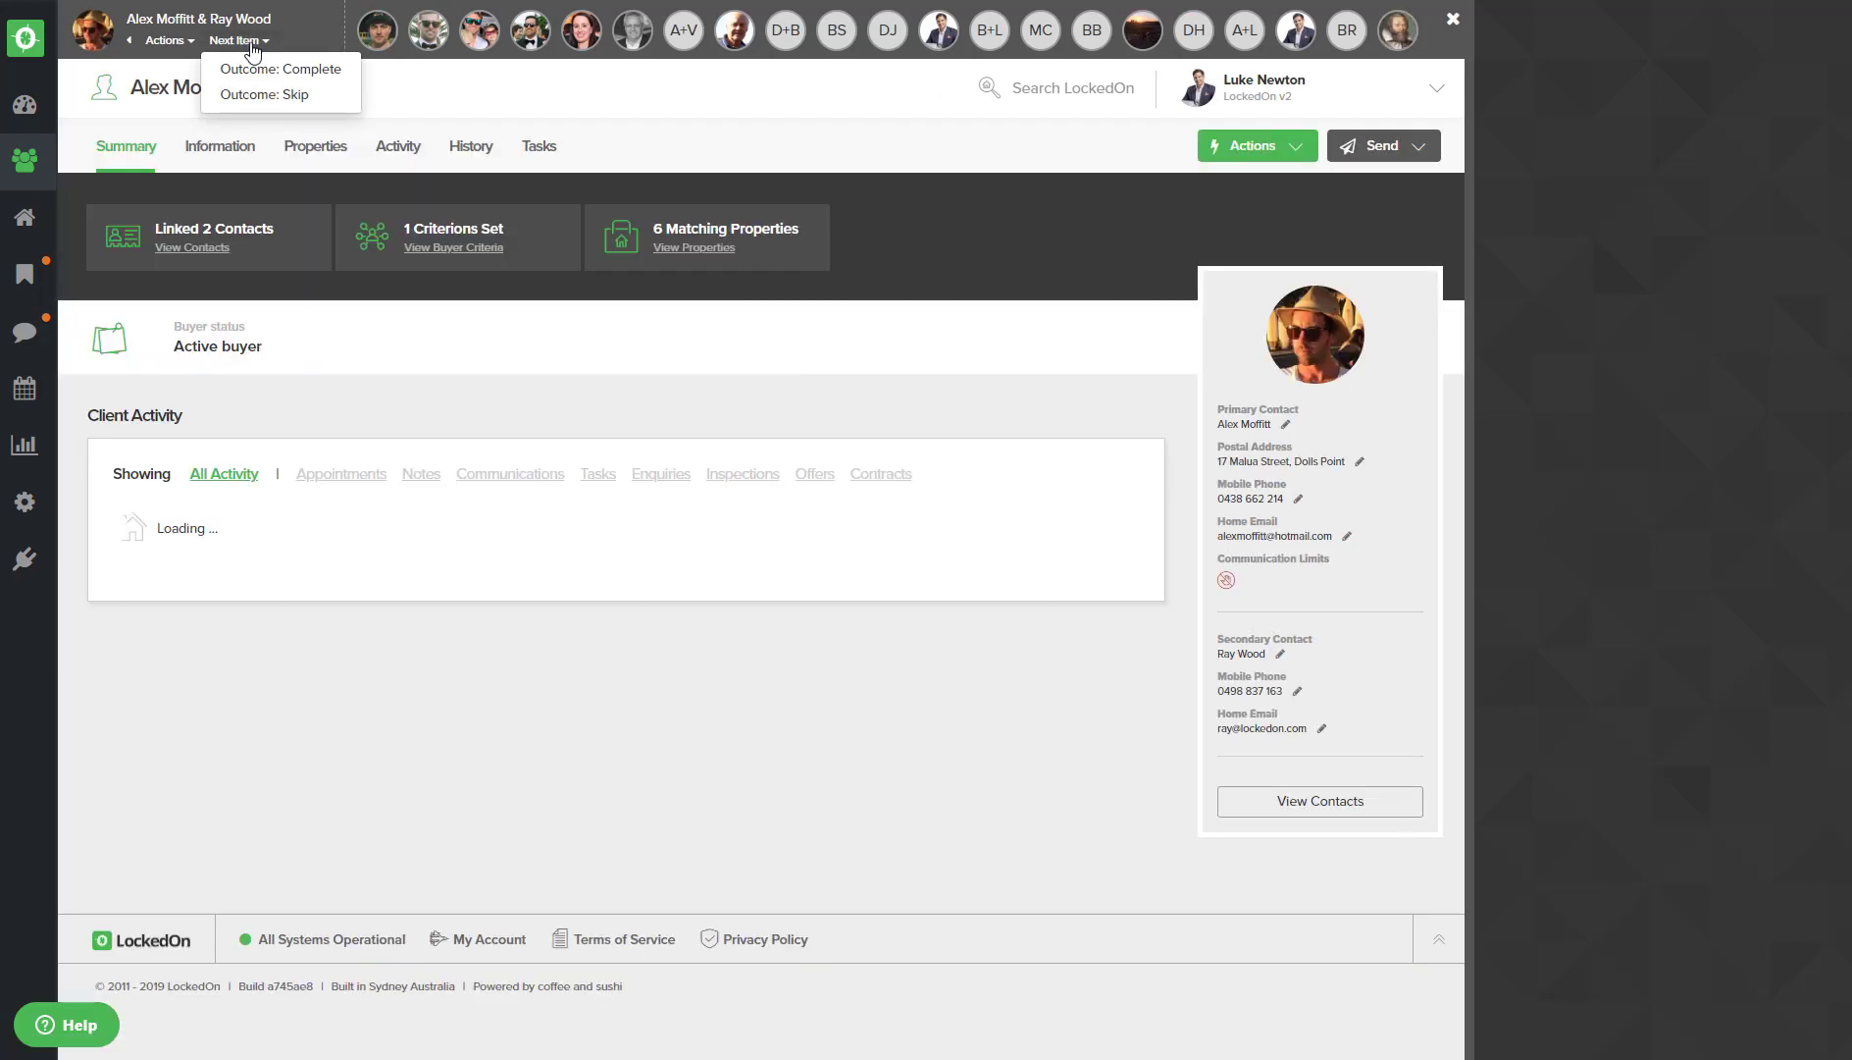
{"action": "left_click", "coordinate": [261, 71]}
{"action": "left_click", "coordinate": [1453, 19]}
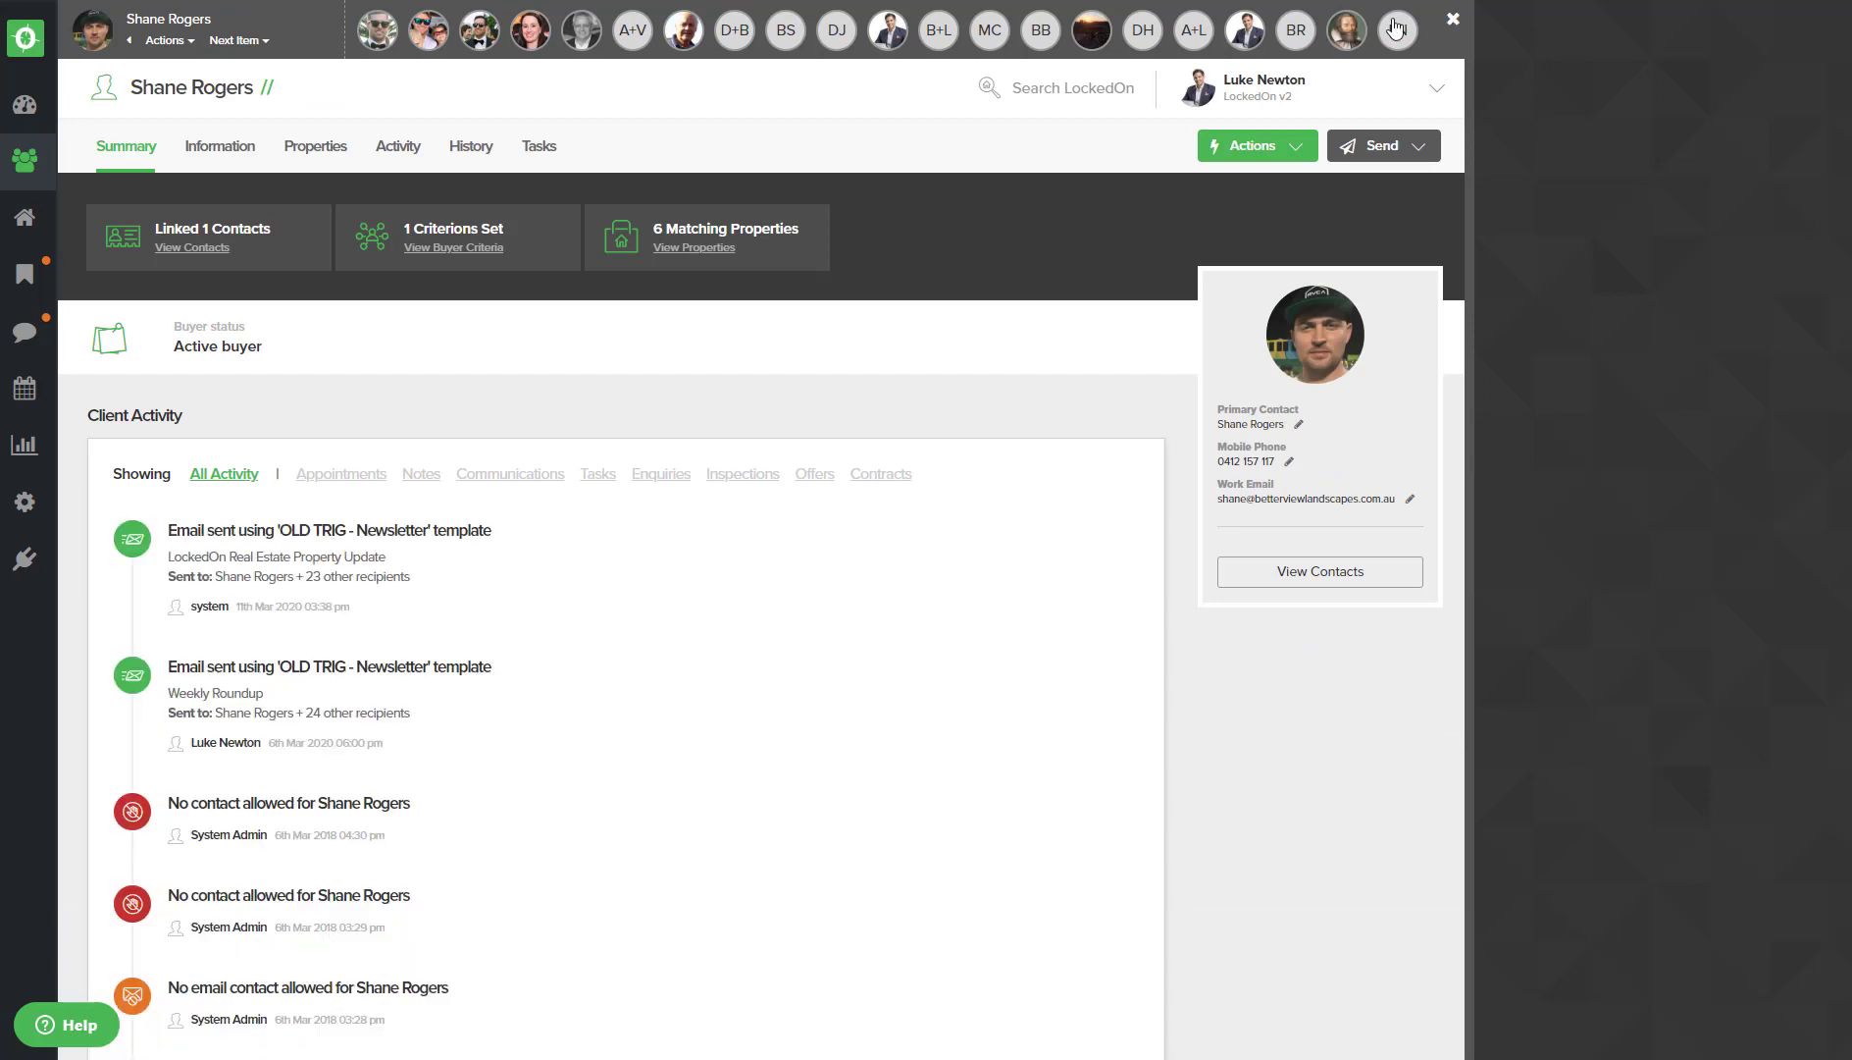
{"action": "scroll", "coordinate": [872, 180], "scroll_direction": "down", "scroll_amount": 1}
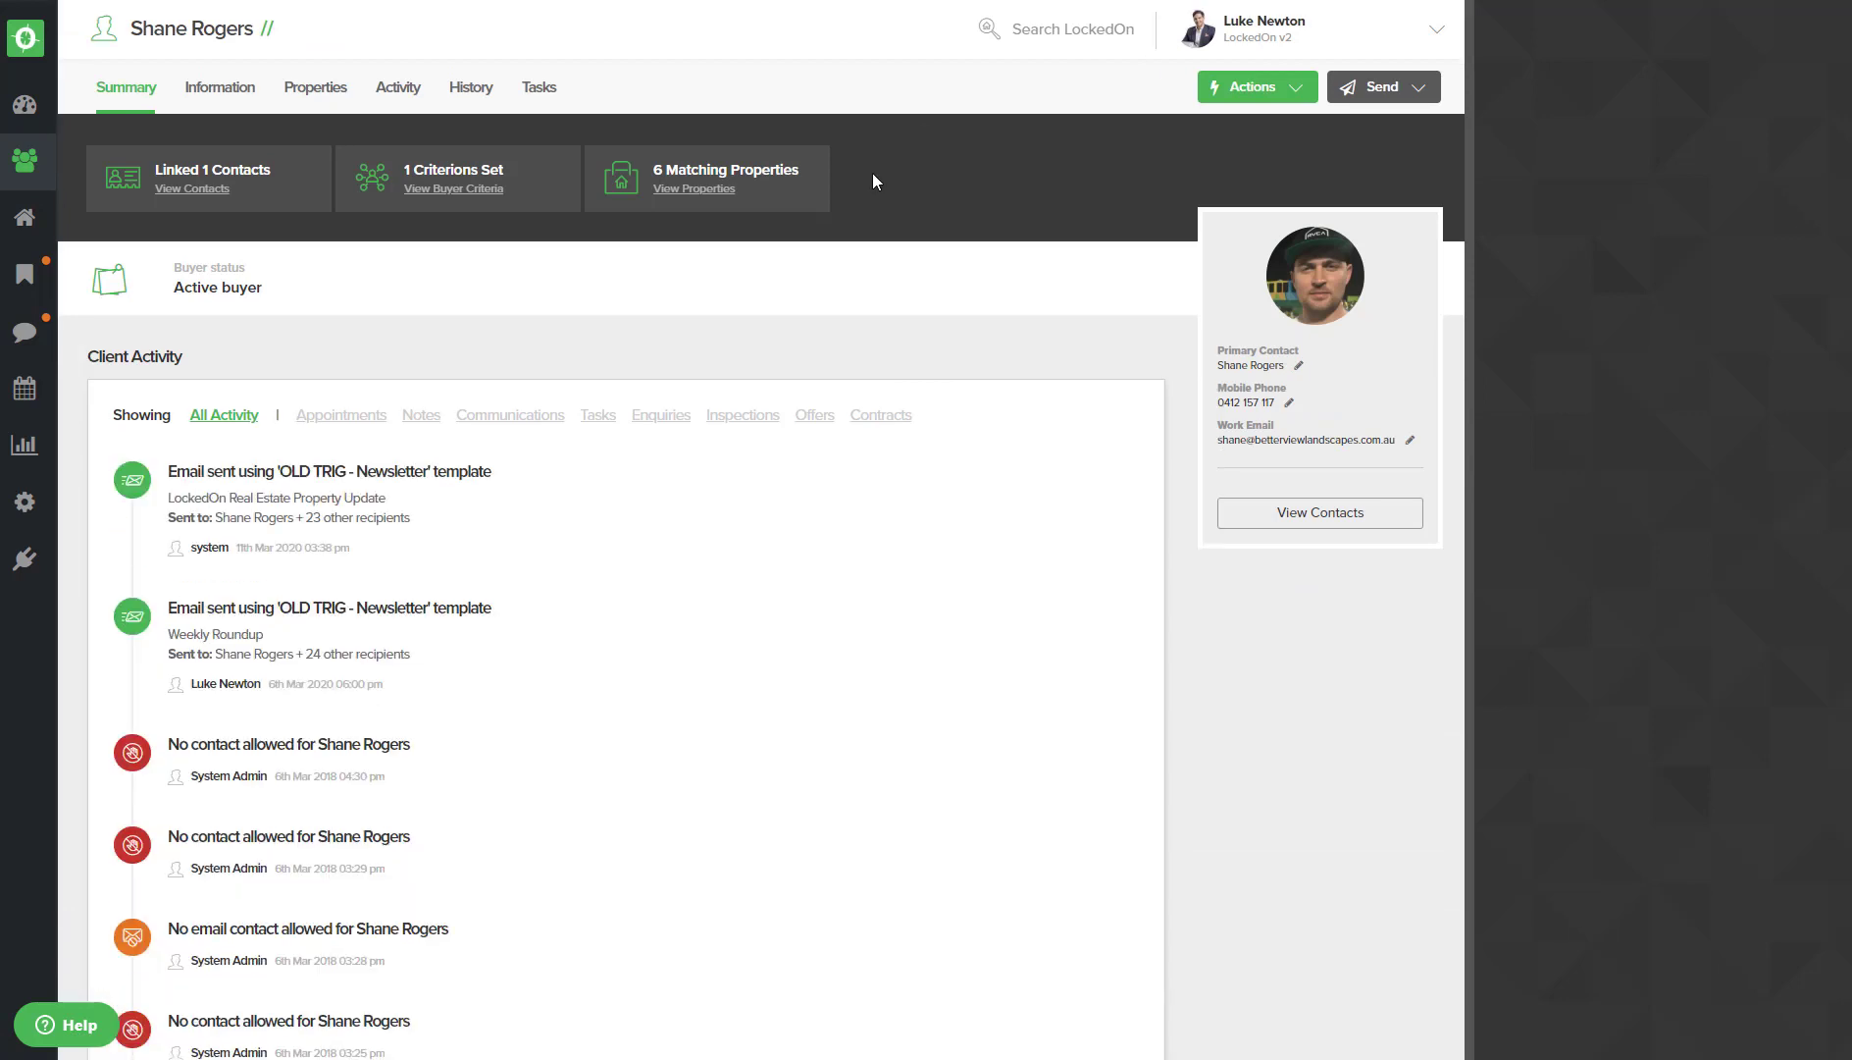
From the Dashboard, open the Tasks Hit Lists and relaunch Data Cleaning (4 of 33 done, 29 remaining)
{"action": "left_click", "coordinate": [29, 108]}
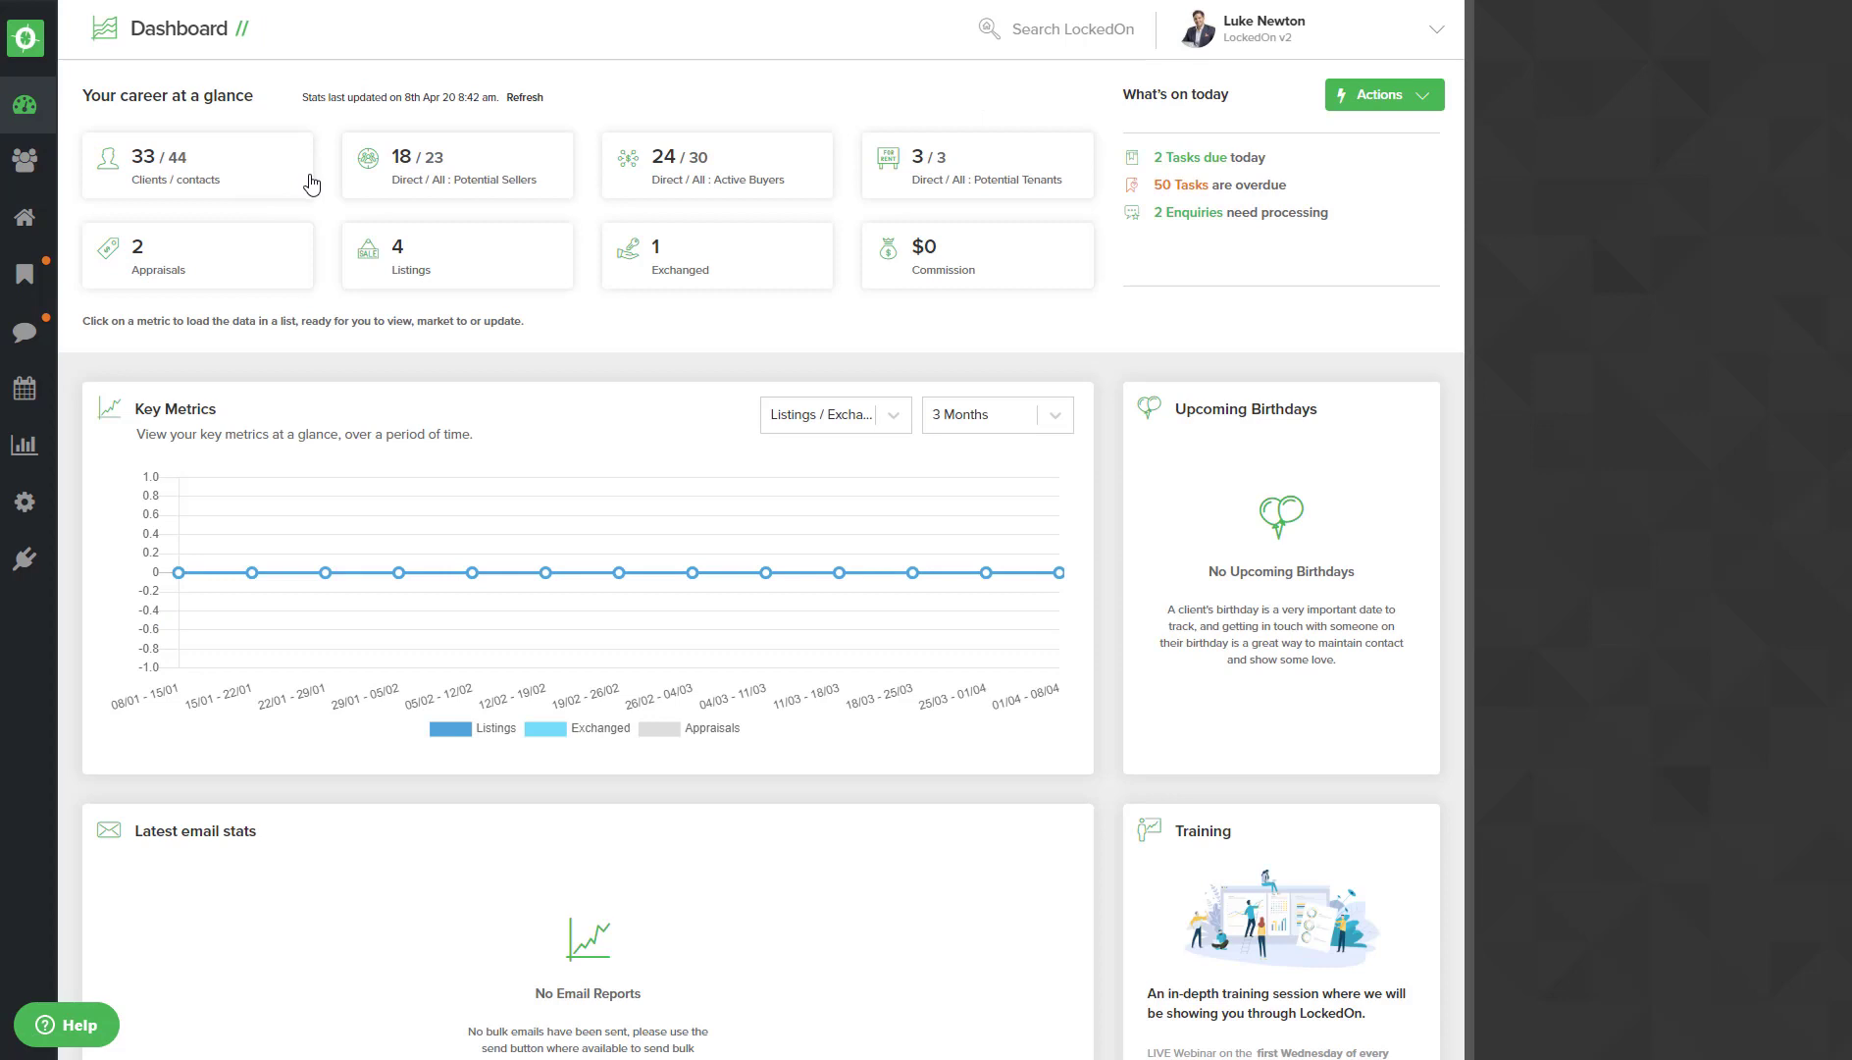
{"action": "left_click", "coordinate": [26, 278]}
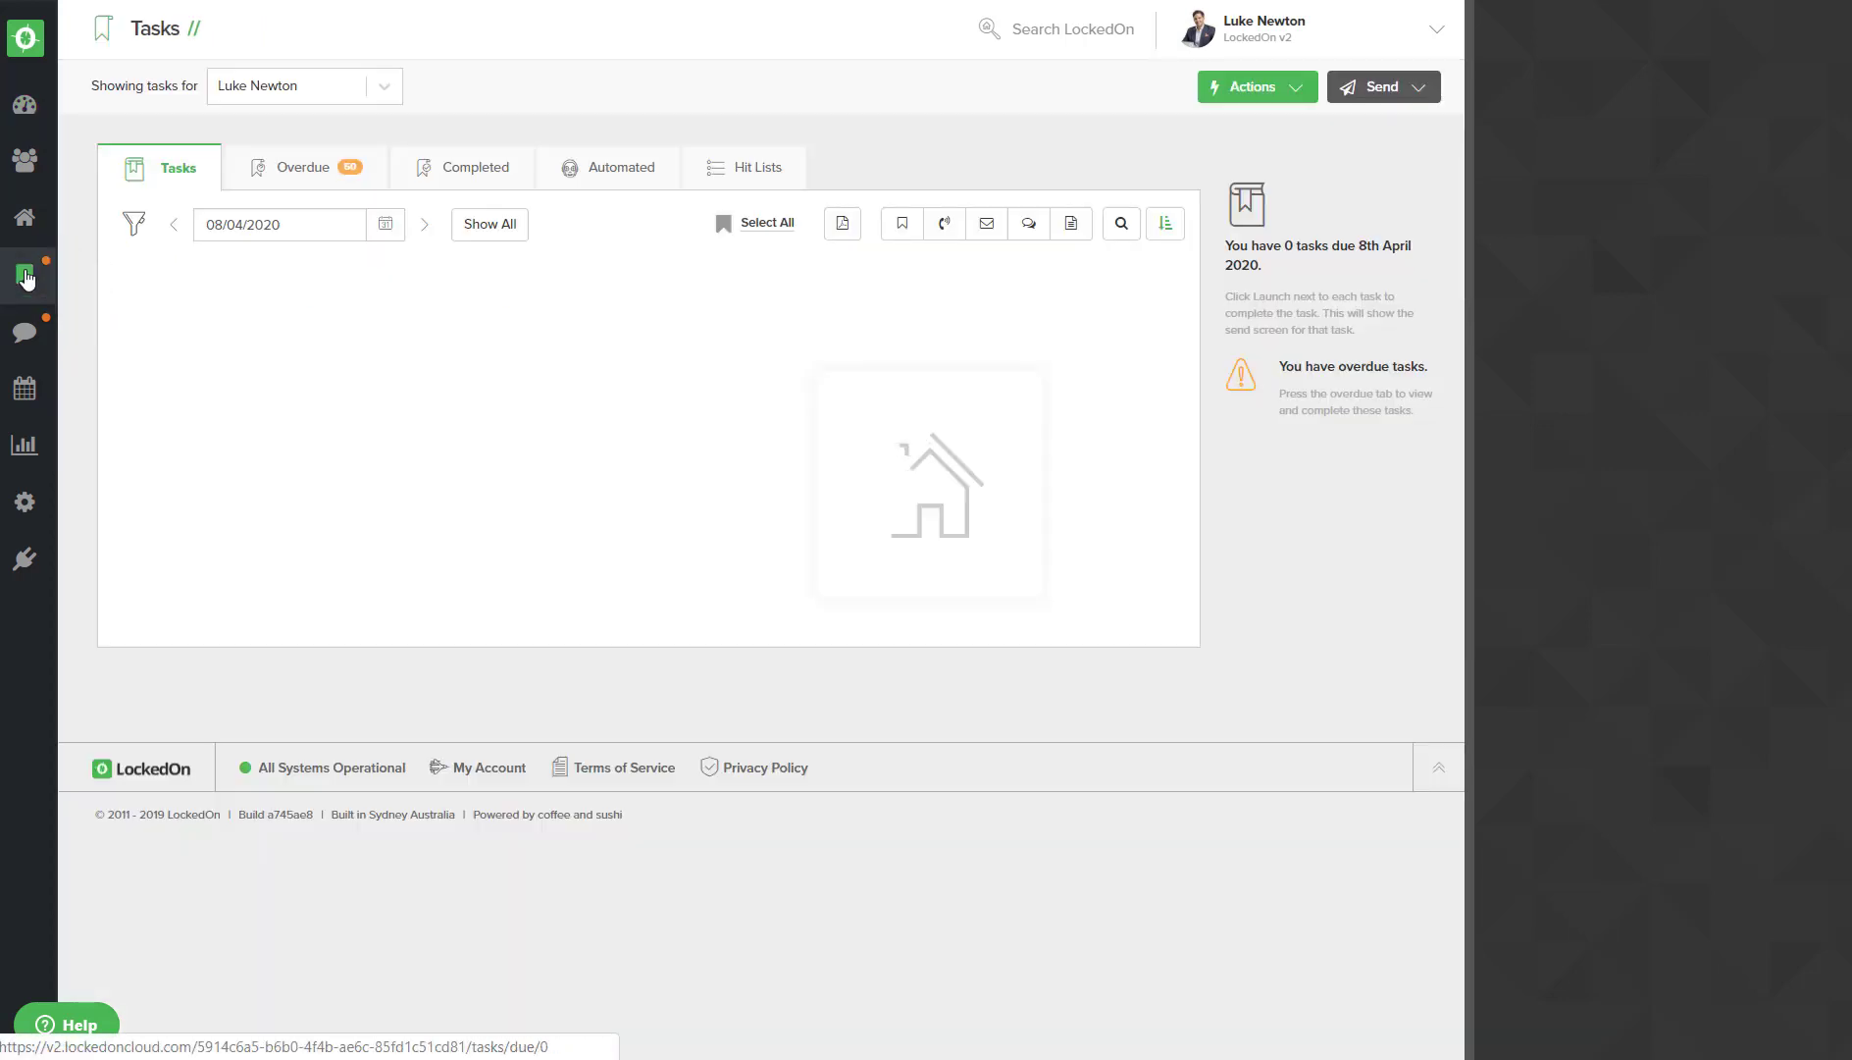
{"action": "left_click", "coordinate": [771, 172]}
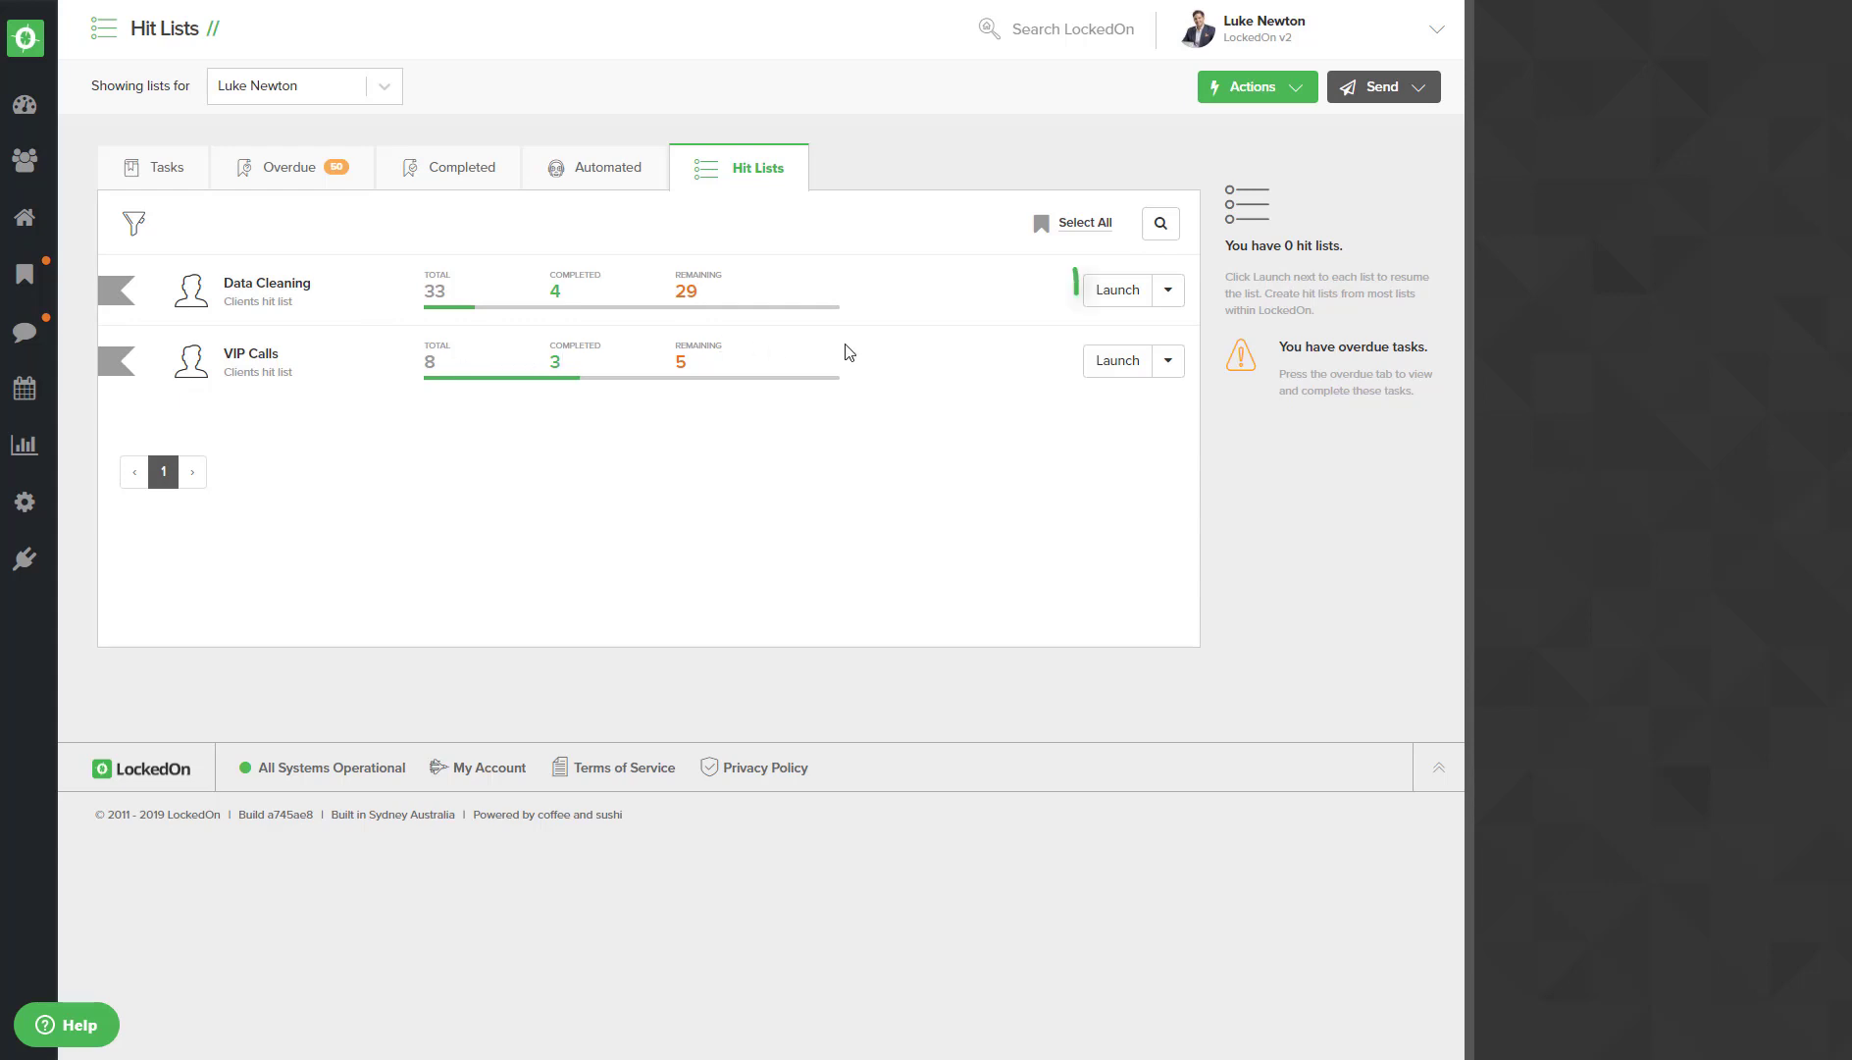
{"action": "left_click", "coordinate": [1116, 291]}
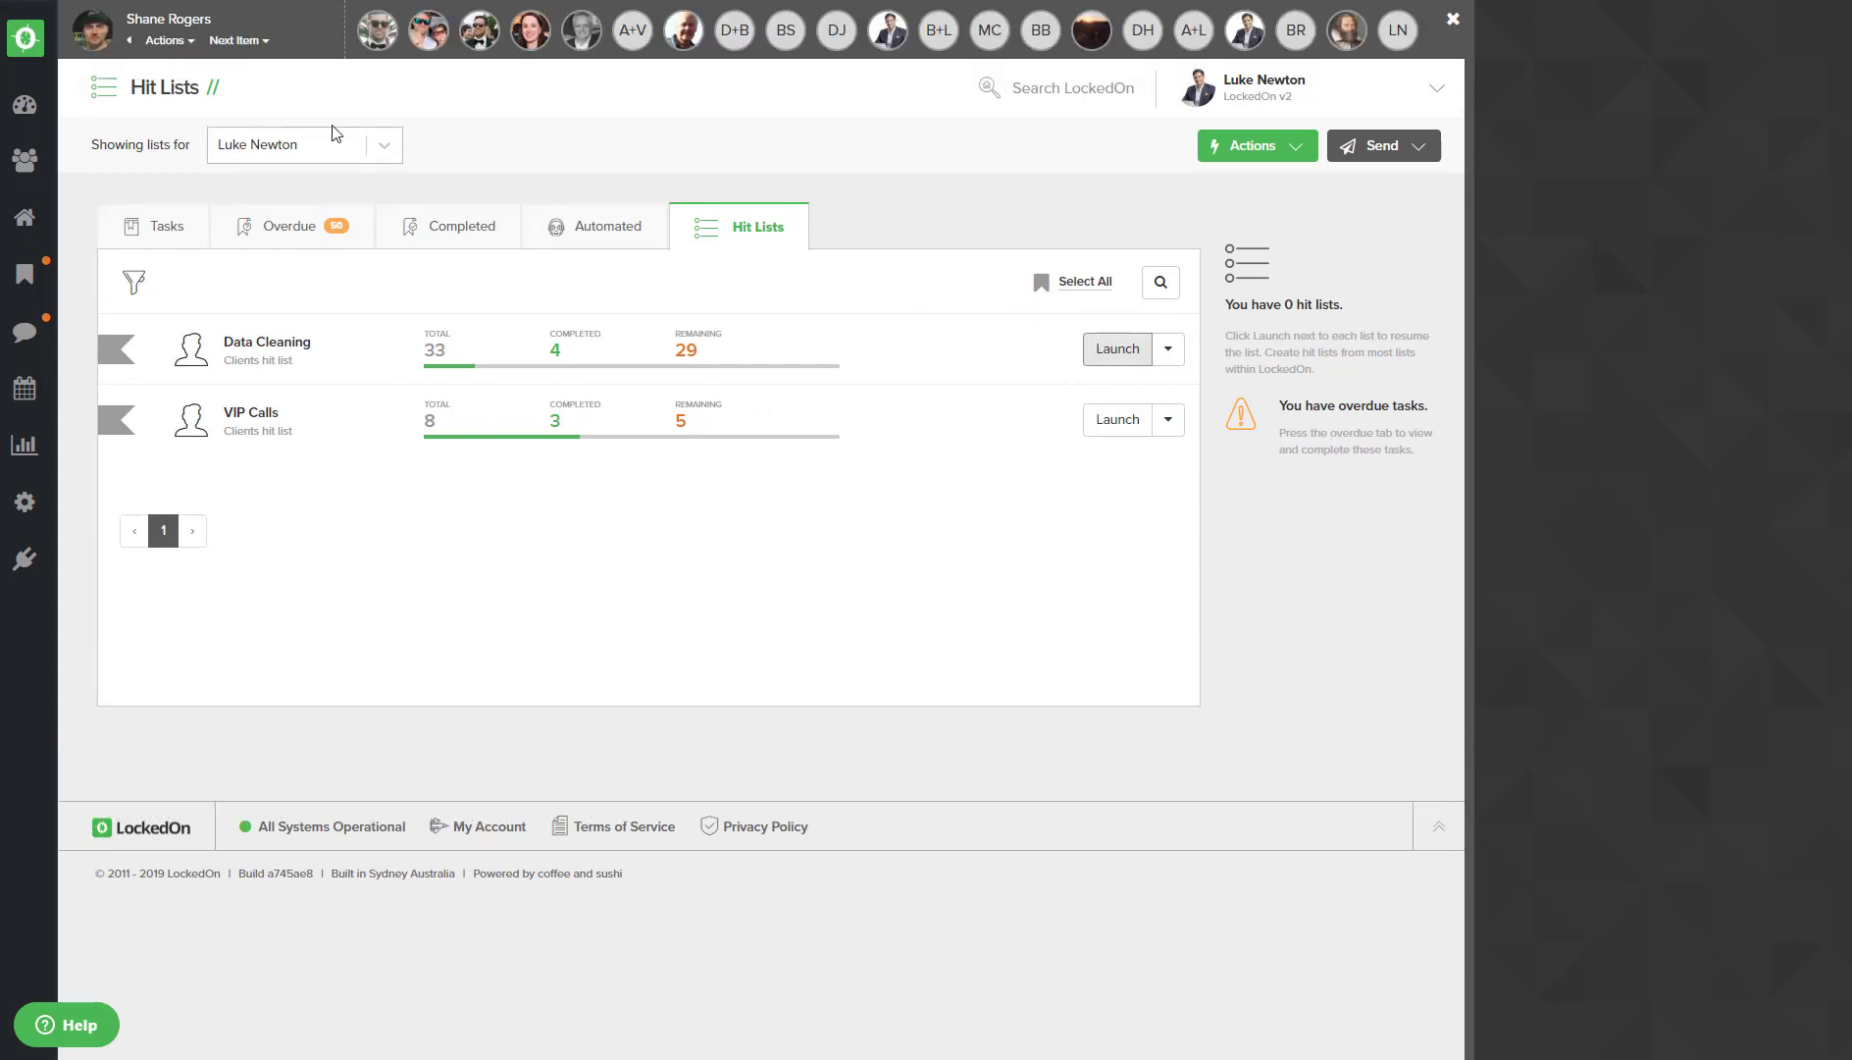